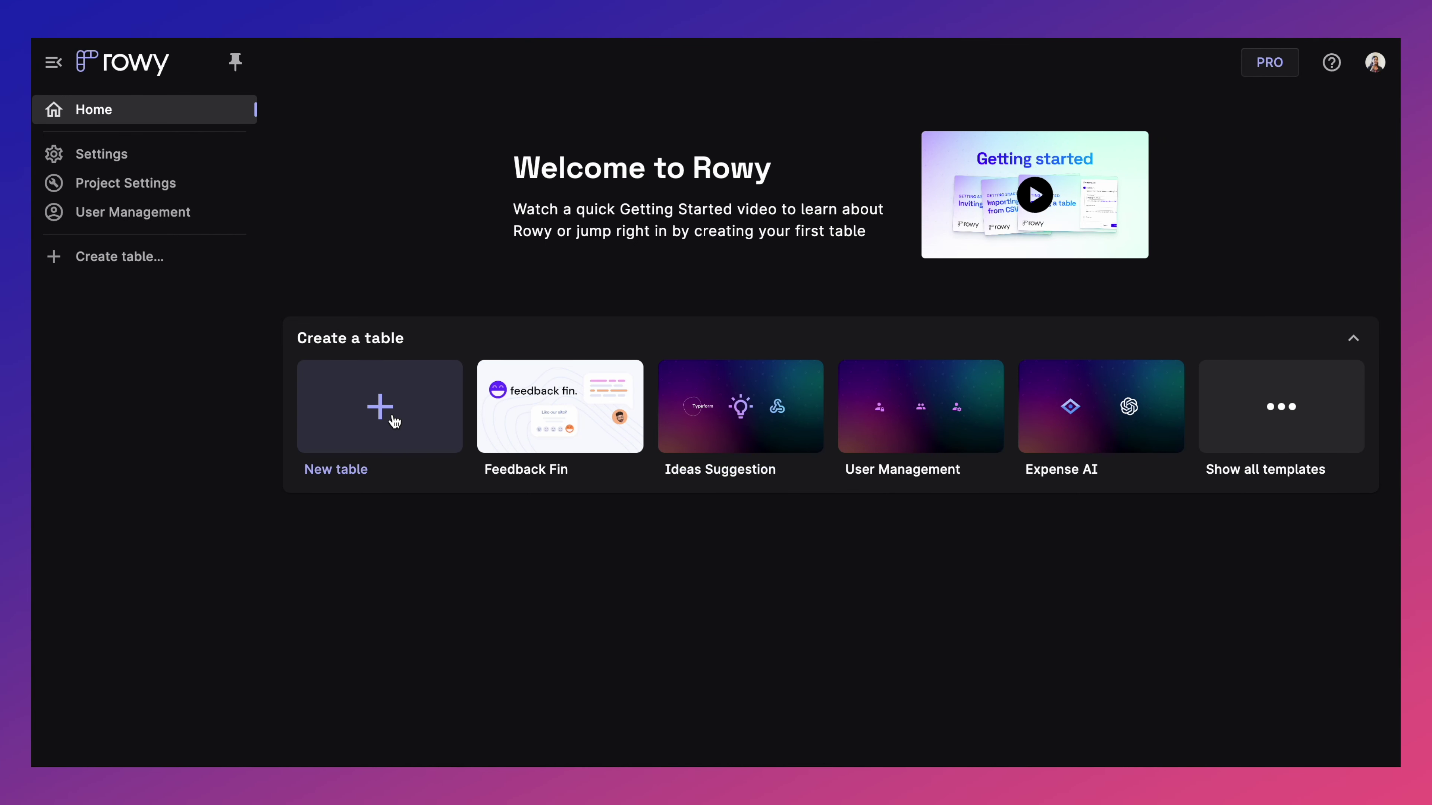
# Create a new primary collection table connected to a new Firestore collection named languages
pyautogui.click(394, 422)
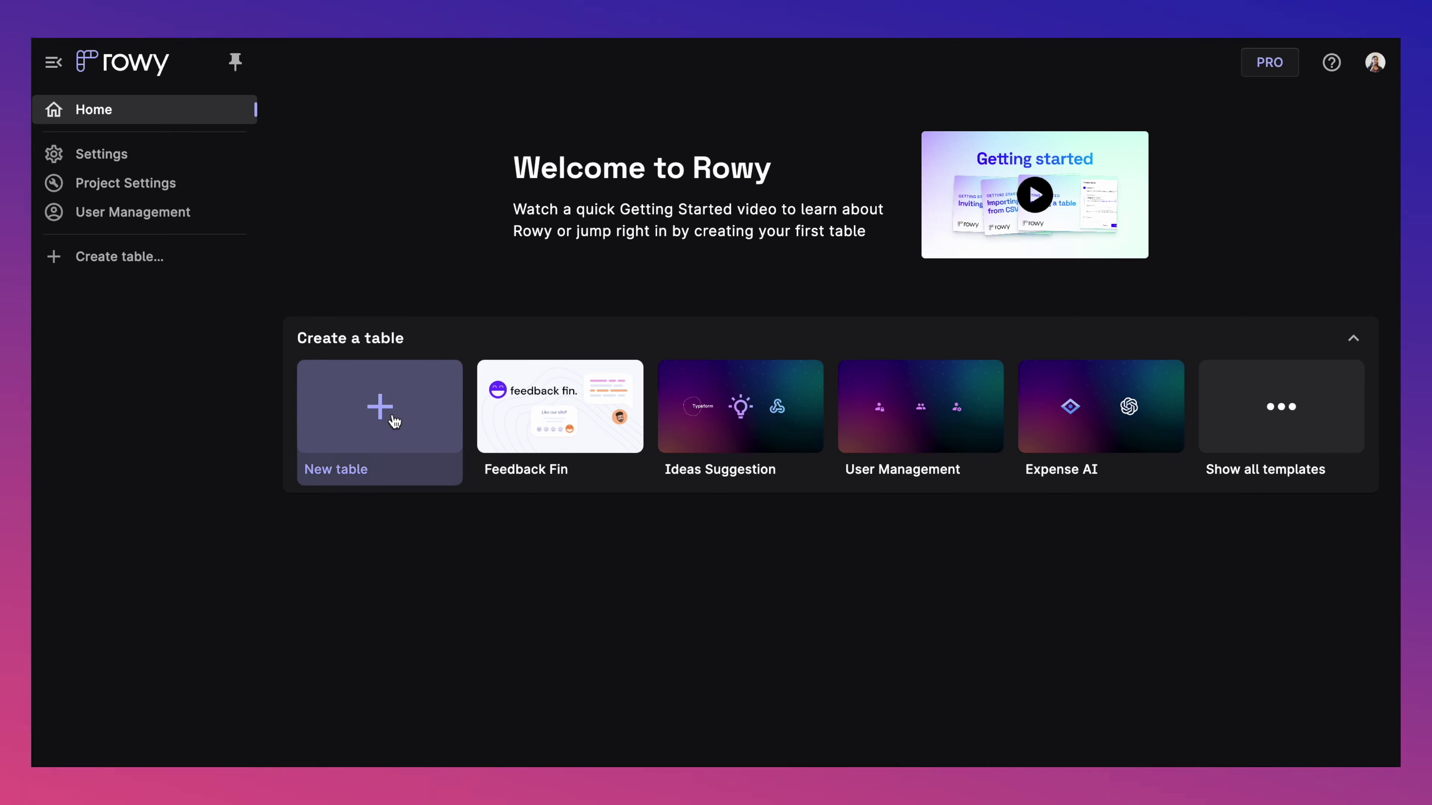
pyautogui.click(594, 355)
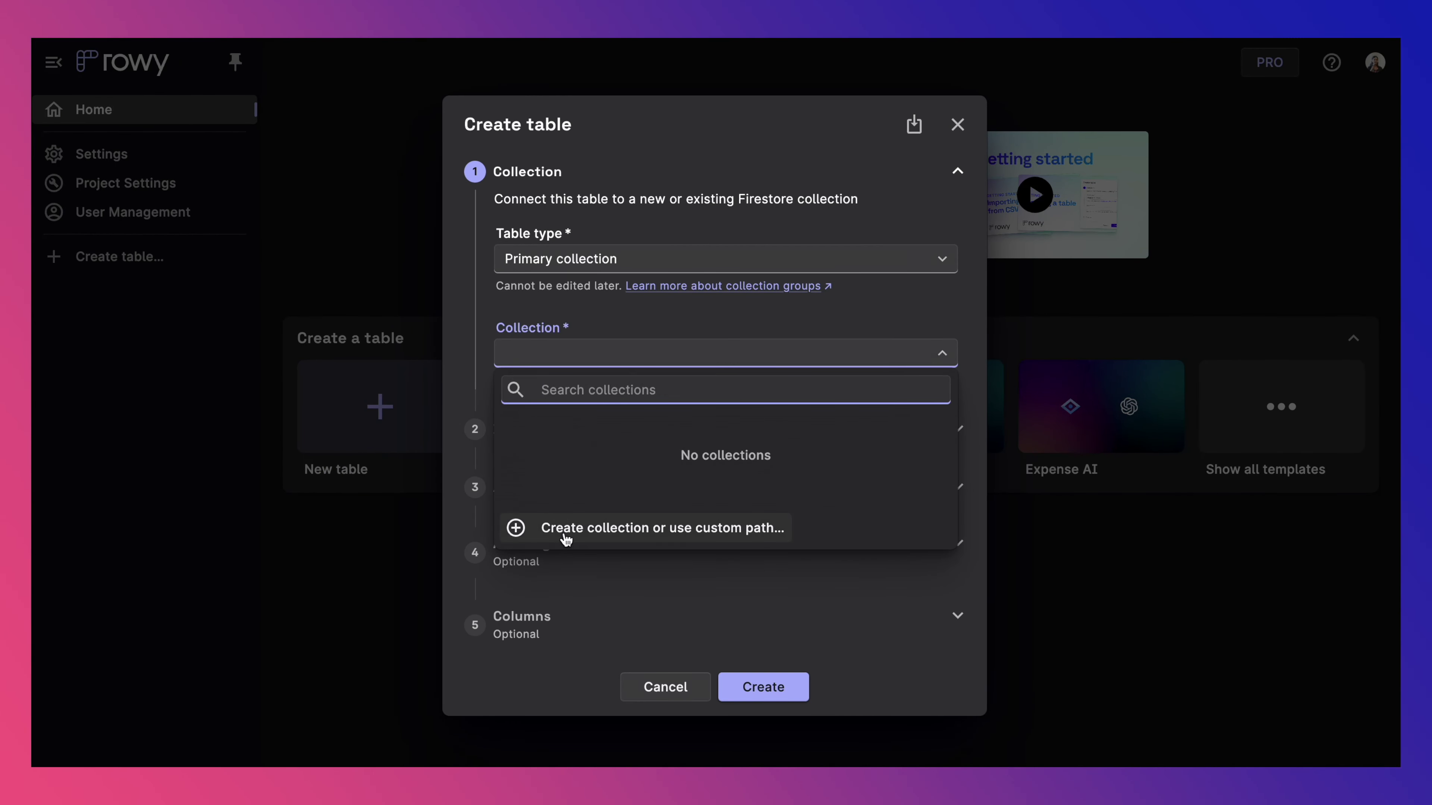
pyautogui.click(566, 532)
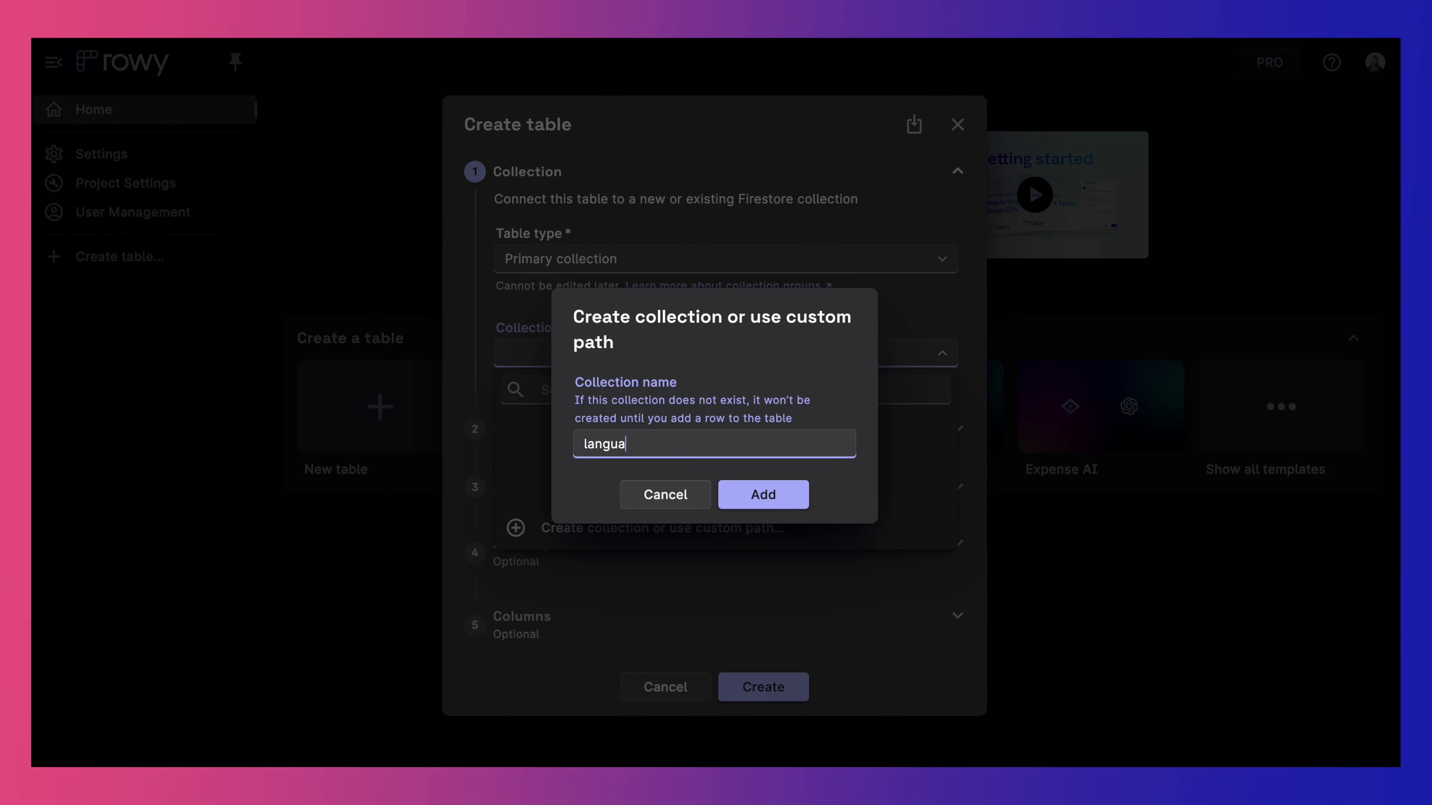
pyautogui.click(745, 501)
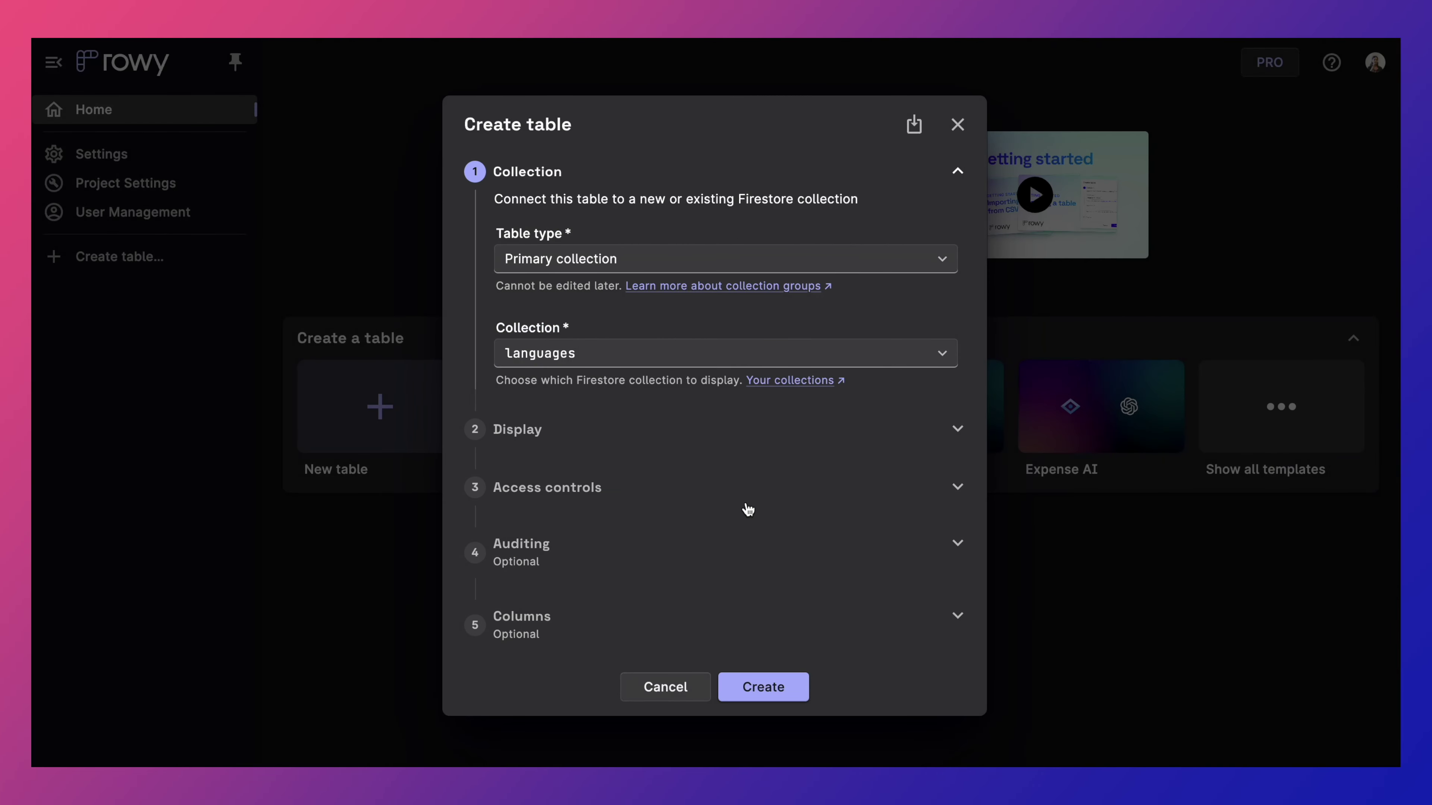
pyautogui.click(755, 690)
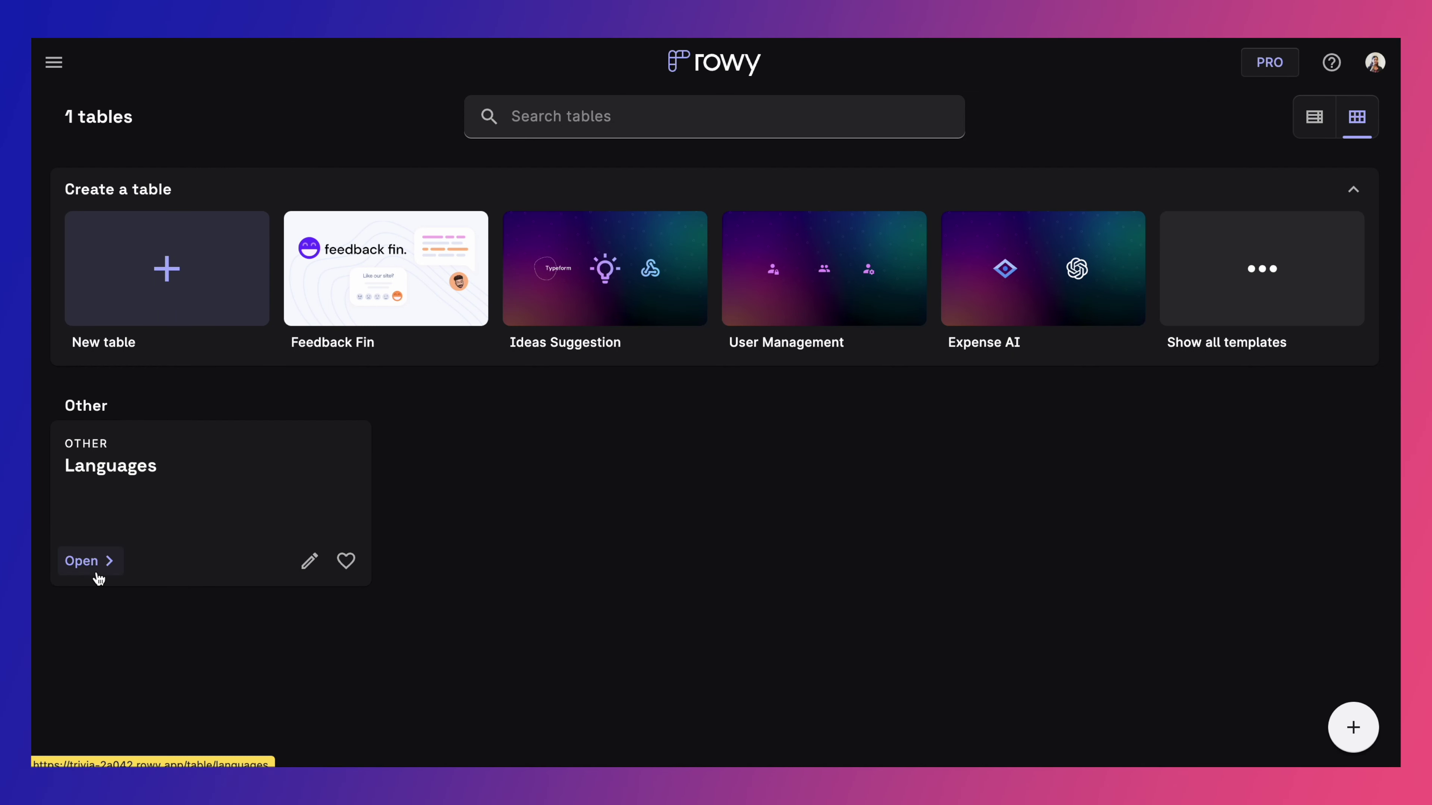
# Open the Languages table and add a Short Text column named Language Code
pyautogui.click(99, 577)
pyautogui.click(852, 512)
pyautogui.click(850, 507)
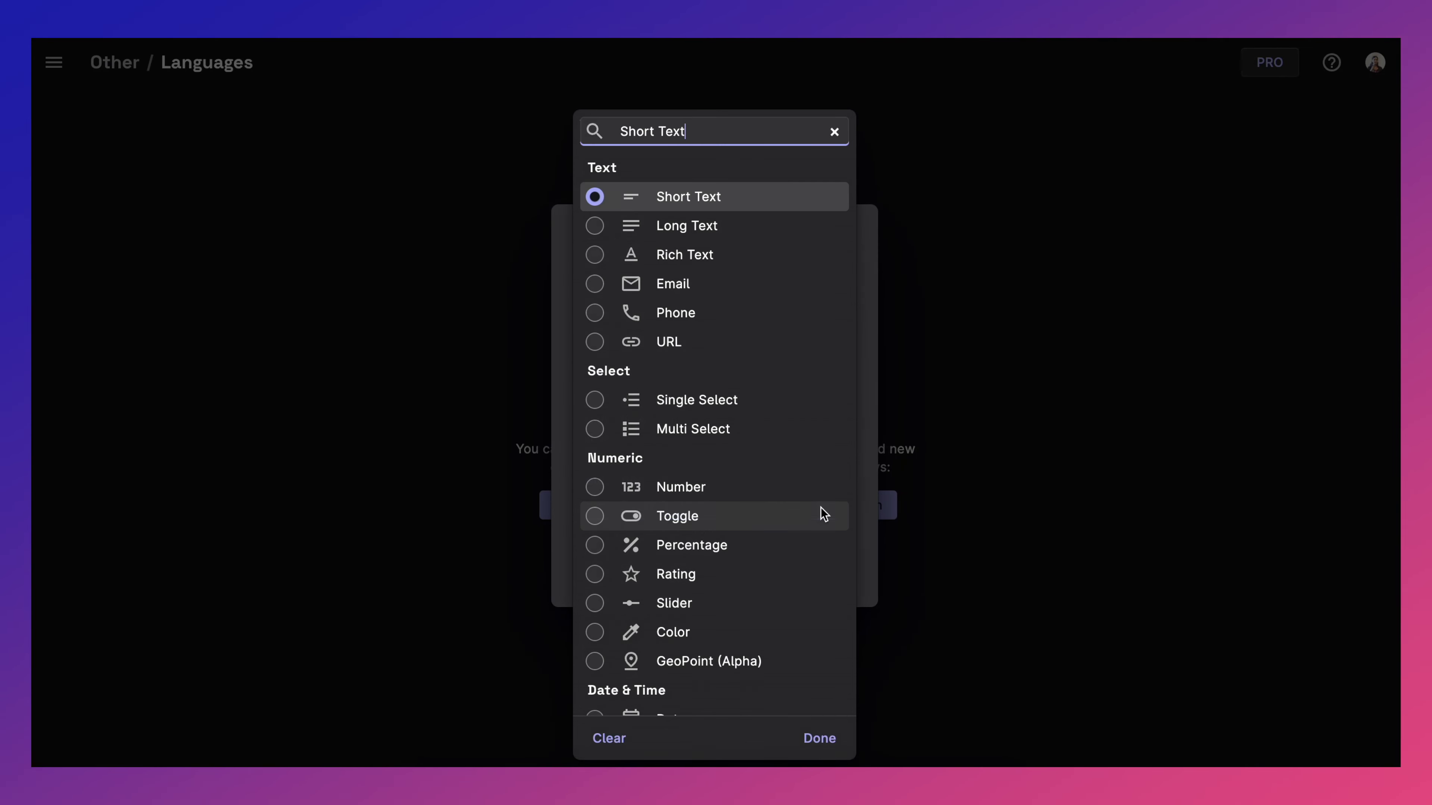
pyautogui.scroll(-10, 823, 513)
pyautogui.scroll(-4, 823, 513)
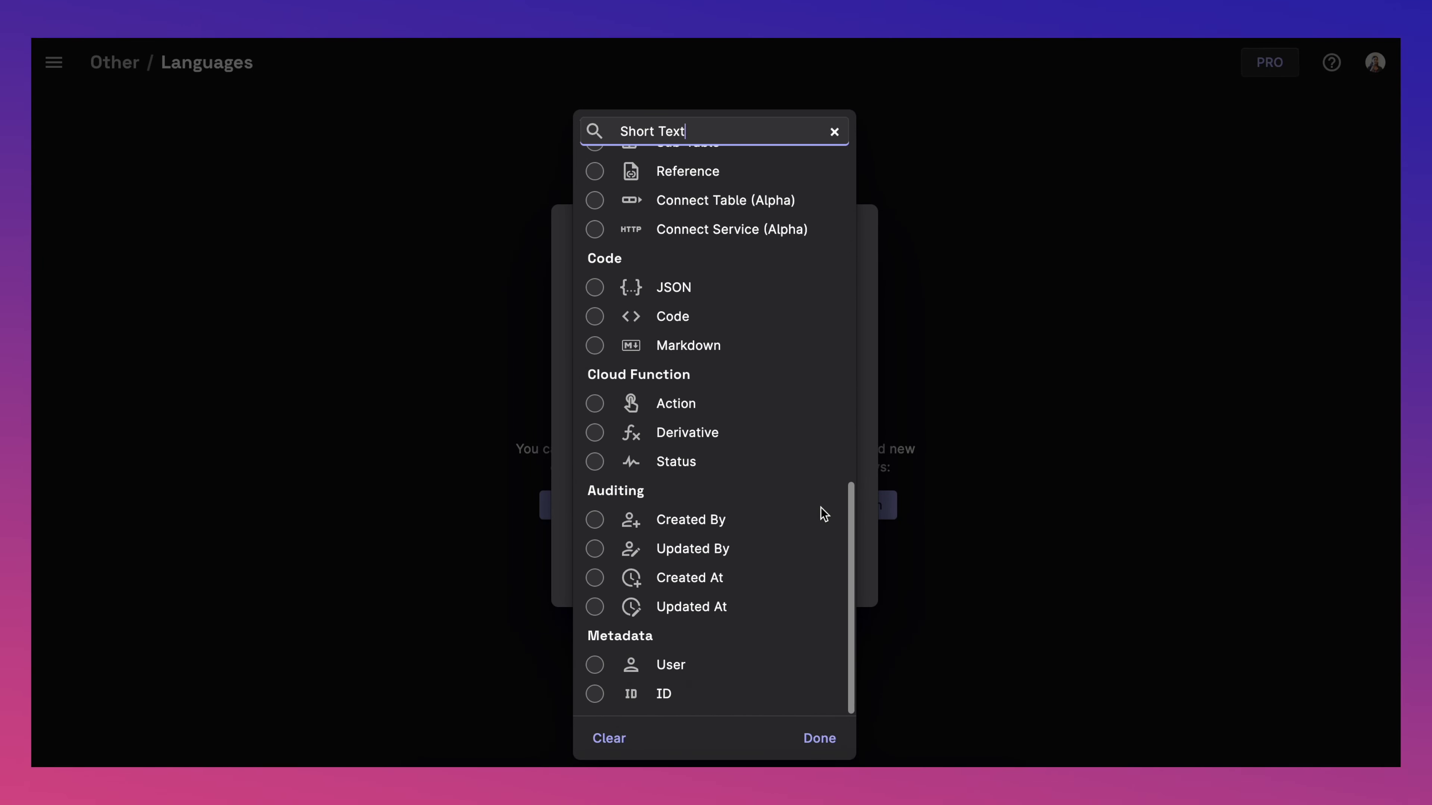
pyautogui.scroll(10, 823, 514)
pyautogui.scroll(3, 823, 515)
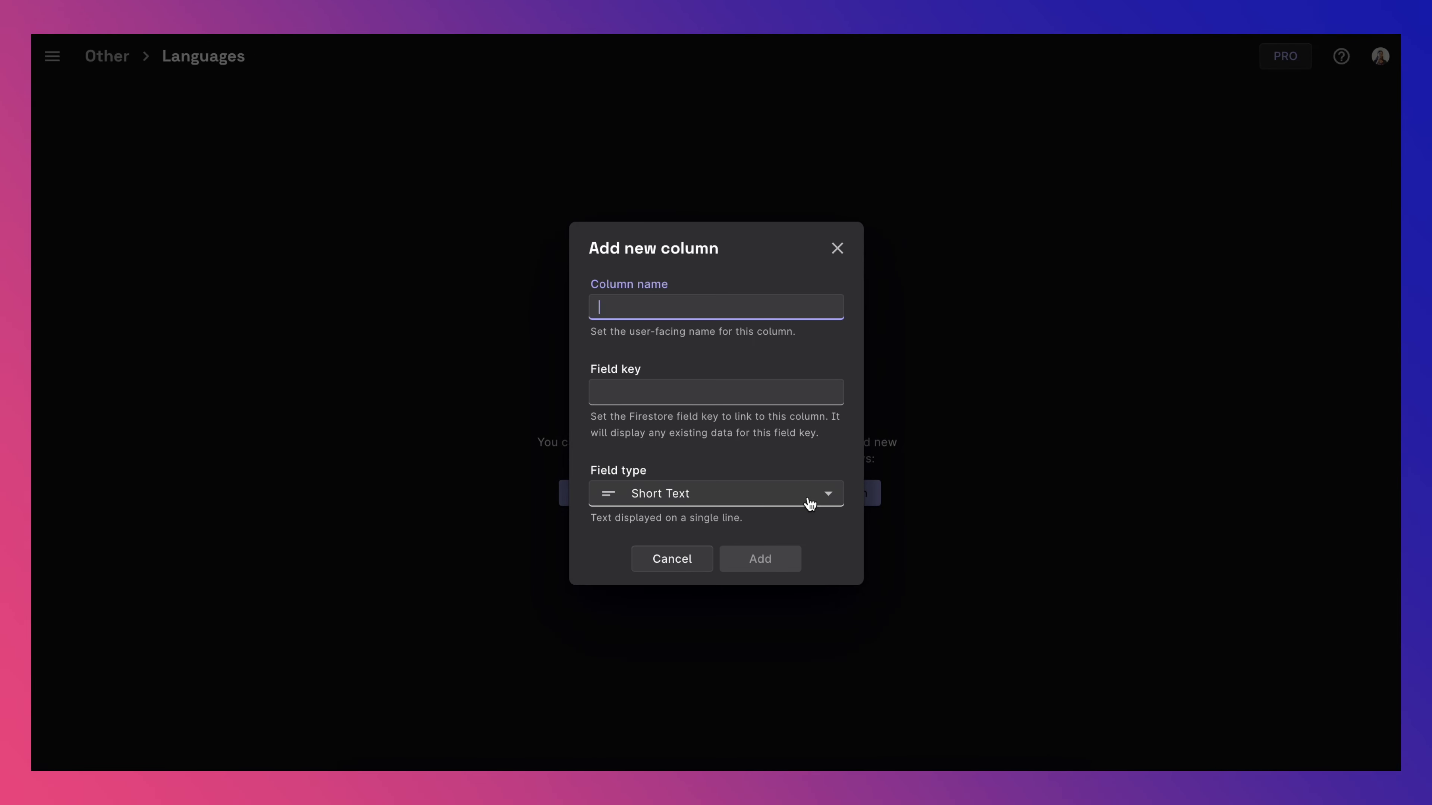
pyautogui.write('Language Code')
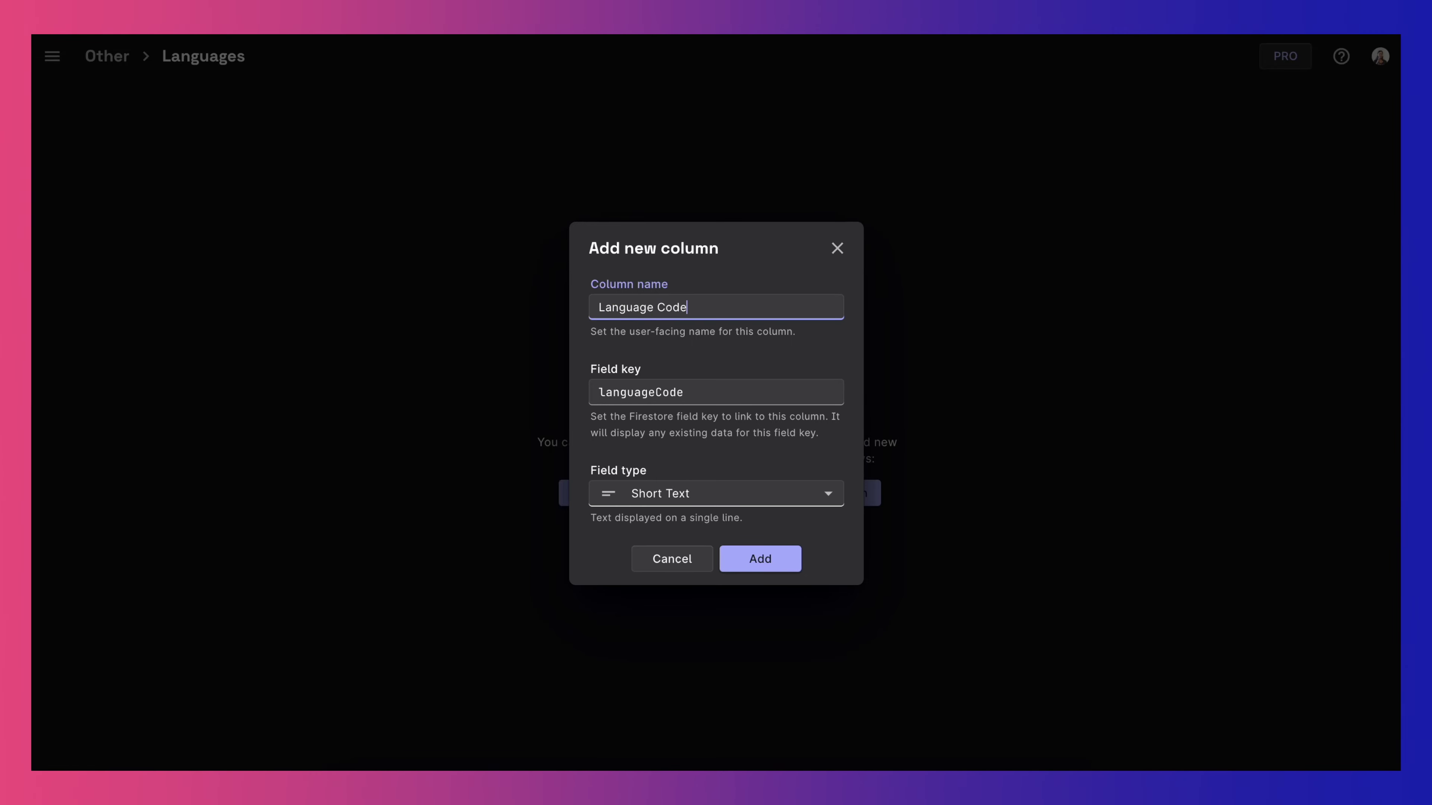
pyautogui.click(809, 578)
# Add a second Short Text column named Language to the table
pyautogui.click(225, 135)
pyautogui.write('Language')
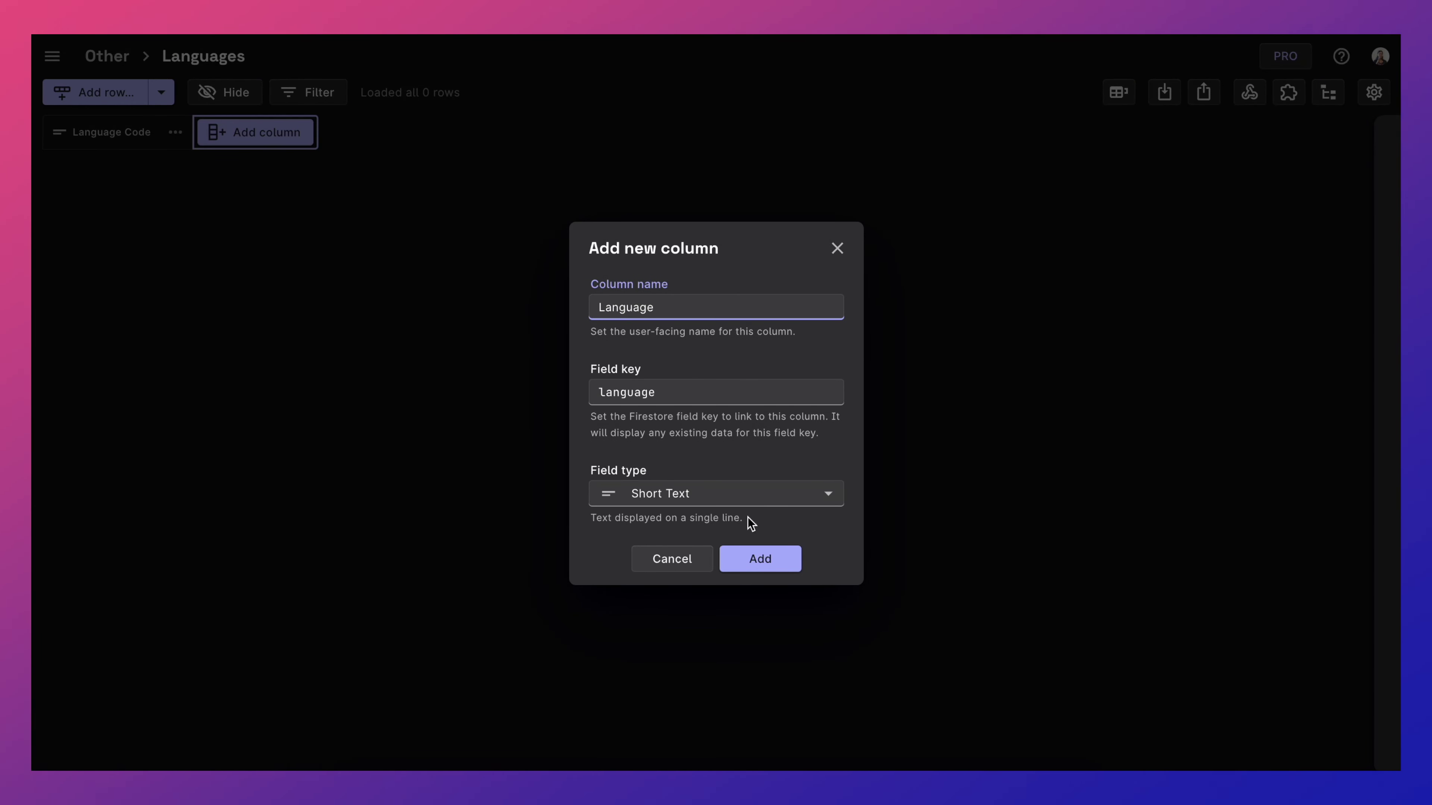
pyautogui.click(767, 558)
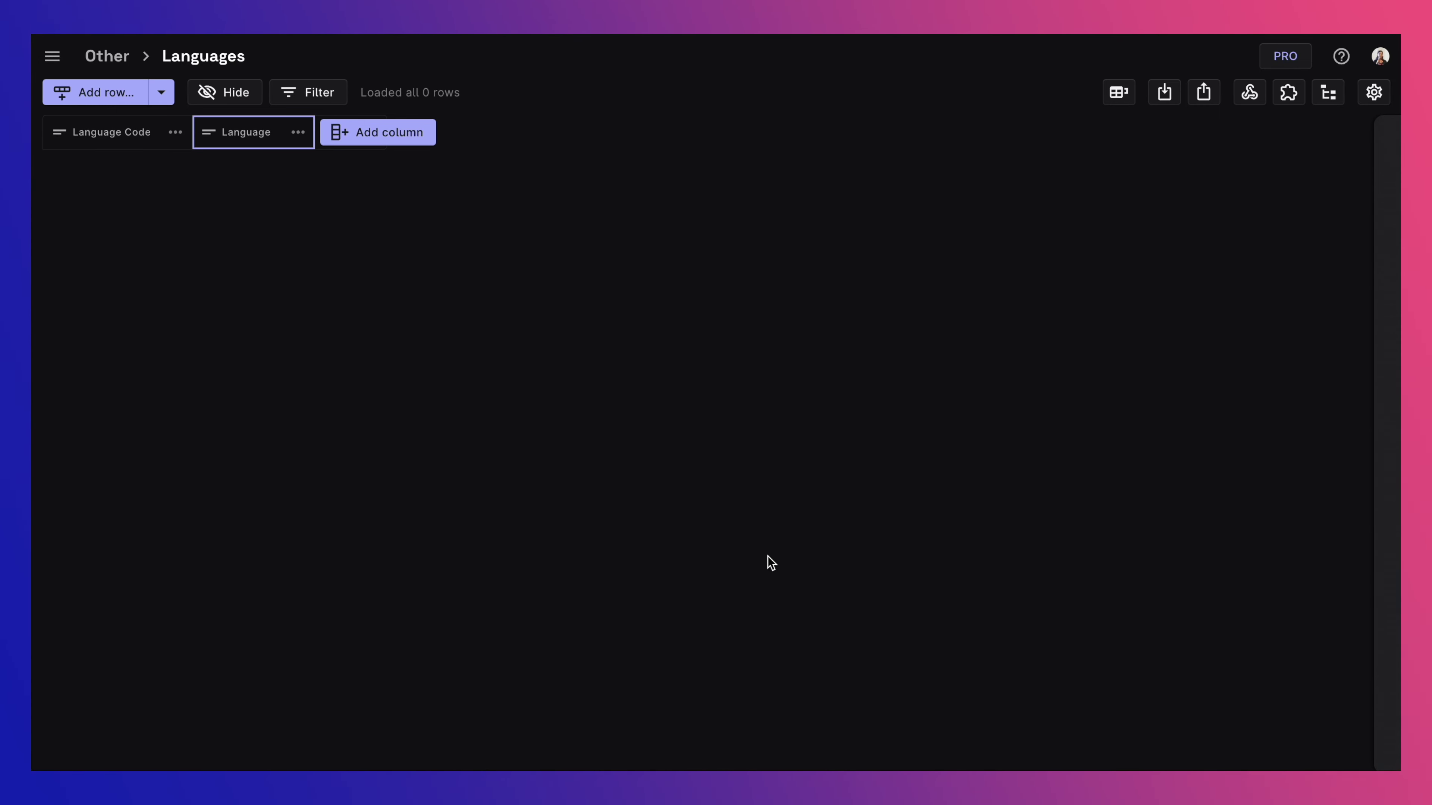
# Add a column named Flag Code with the Derivative field type
pyautogui.click(373, 142)
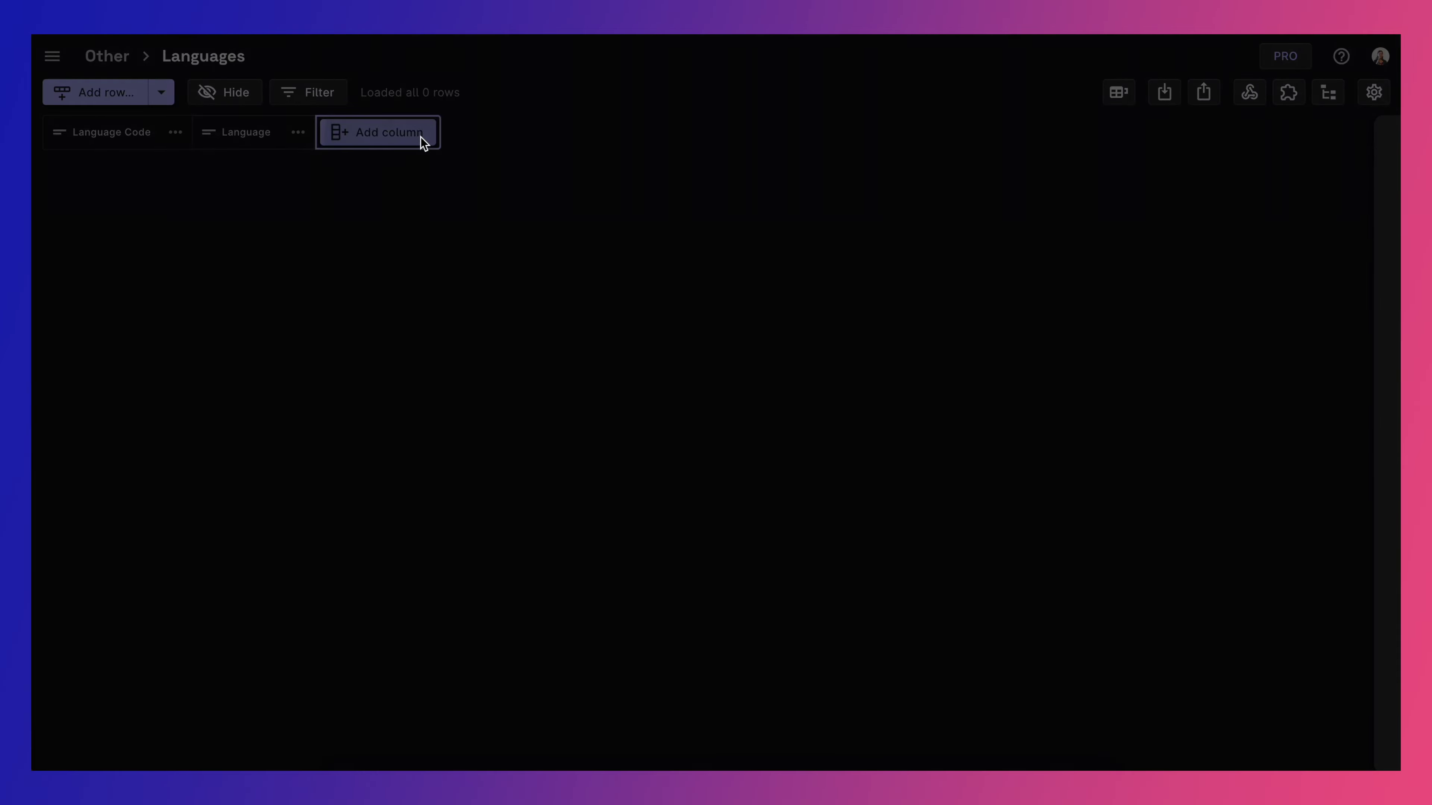
pyautogui.write('Flag Code')
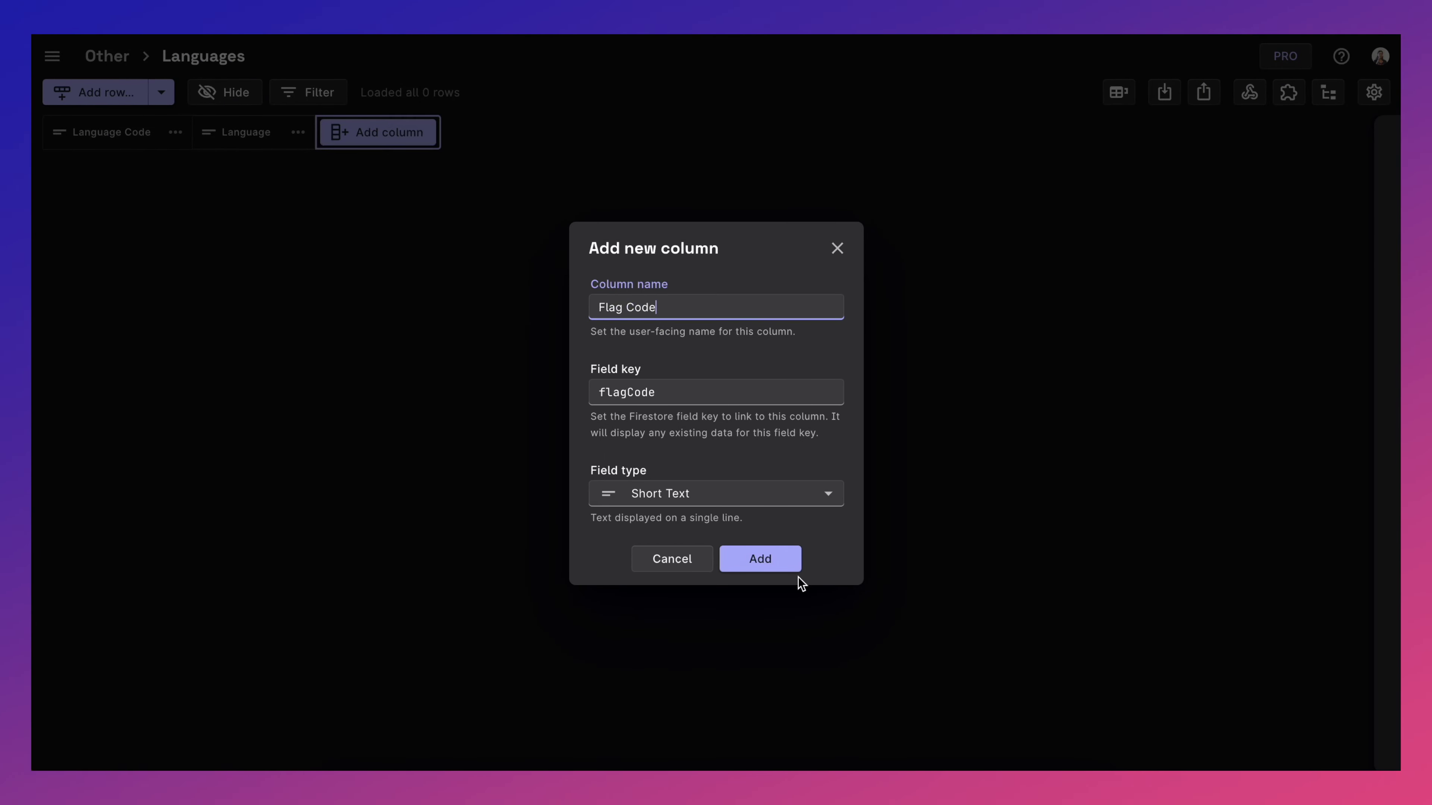
pyautogui.click(732, 499)
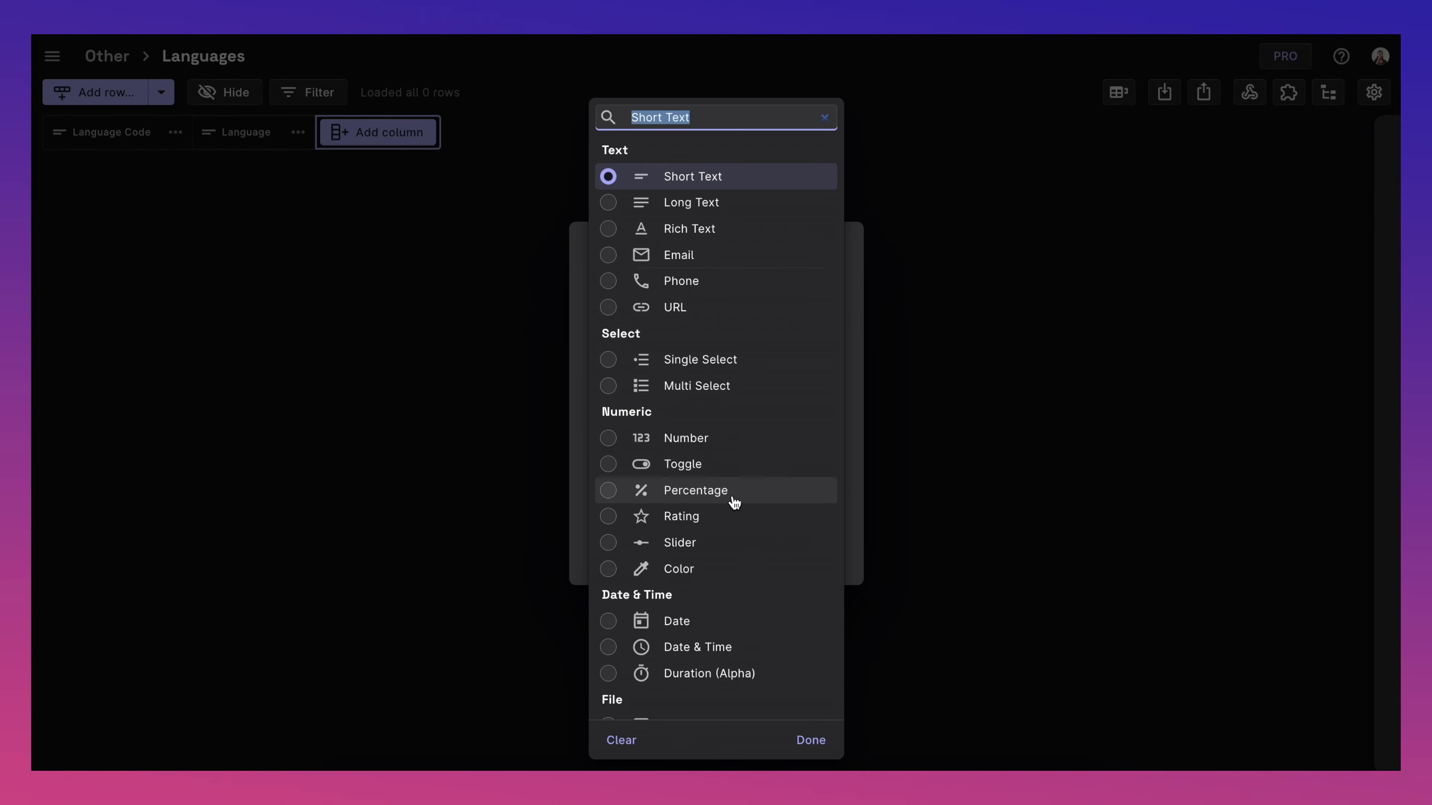
pyautogui.write('Deriv')
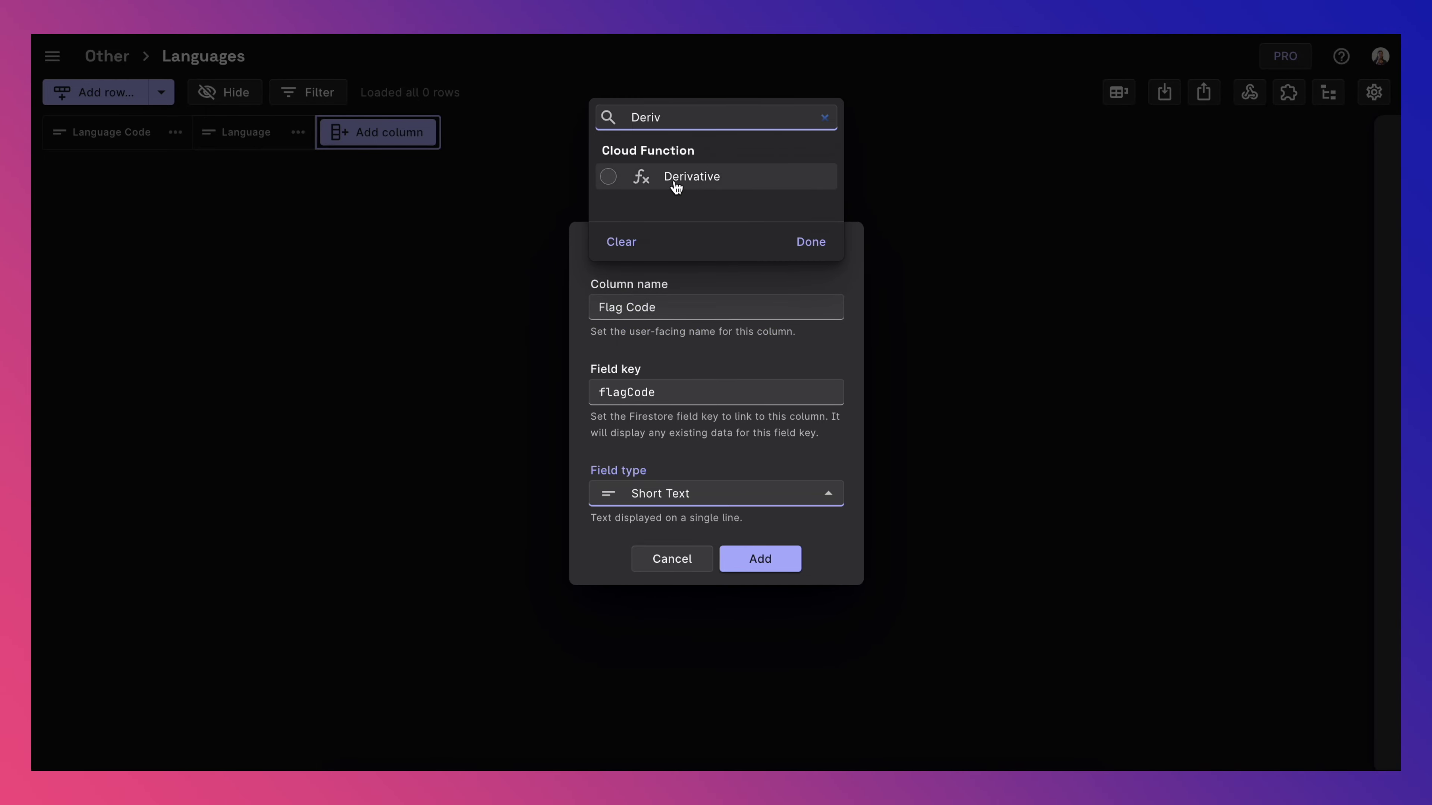
pyautogui.click(679, 180)
pyautogui.click(775, 579)
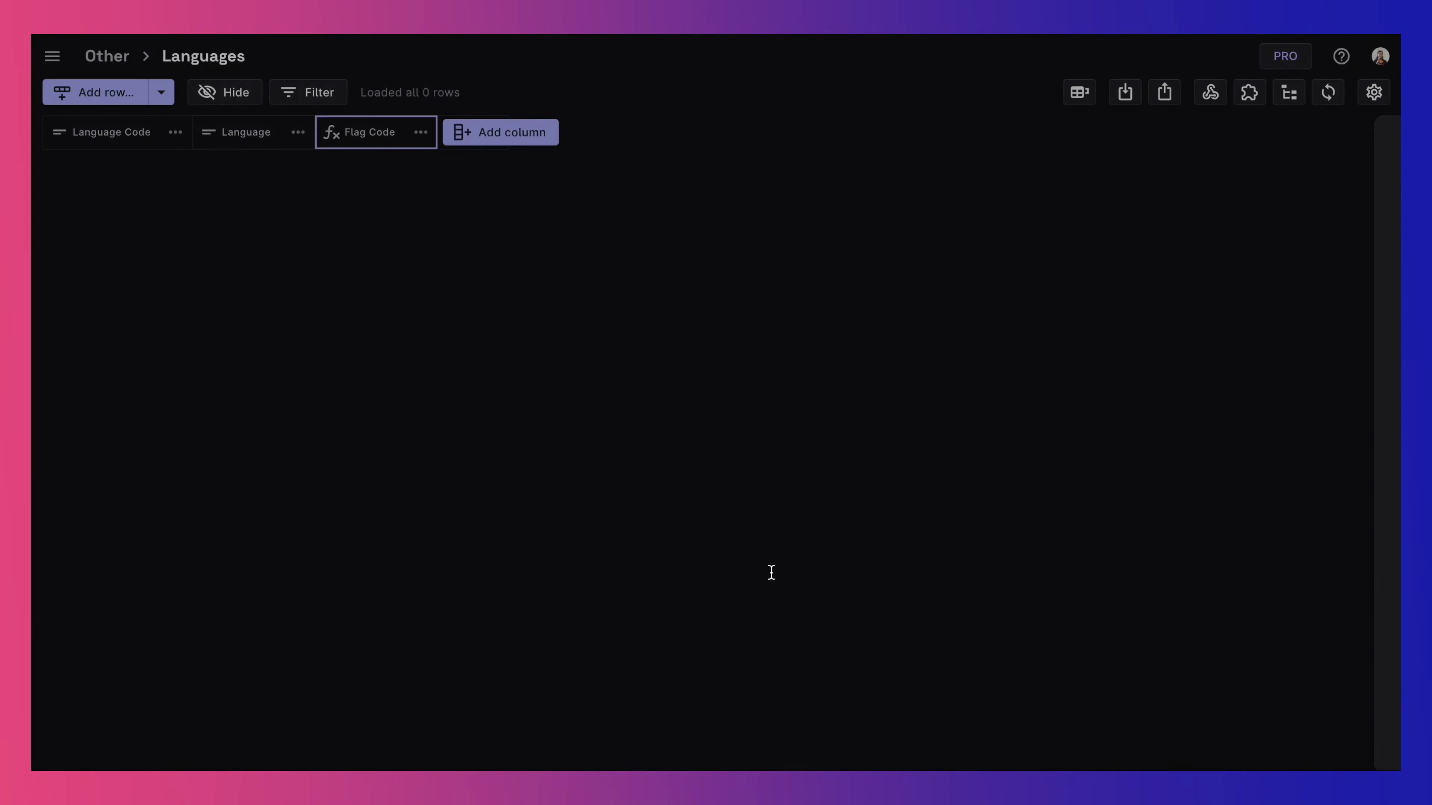
# Set Language Code as the Flag Code column's listener field and Short Text as its output field type
pyautogui.click(624, 398)
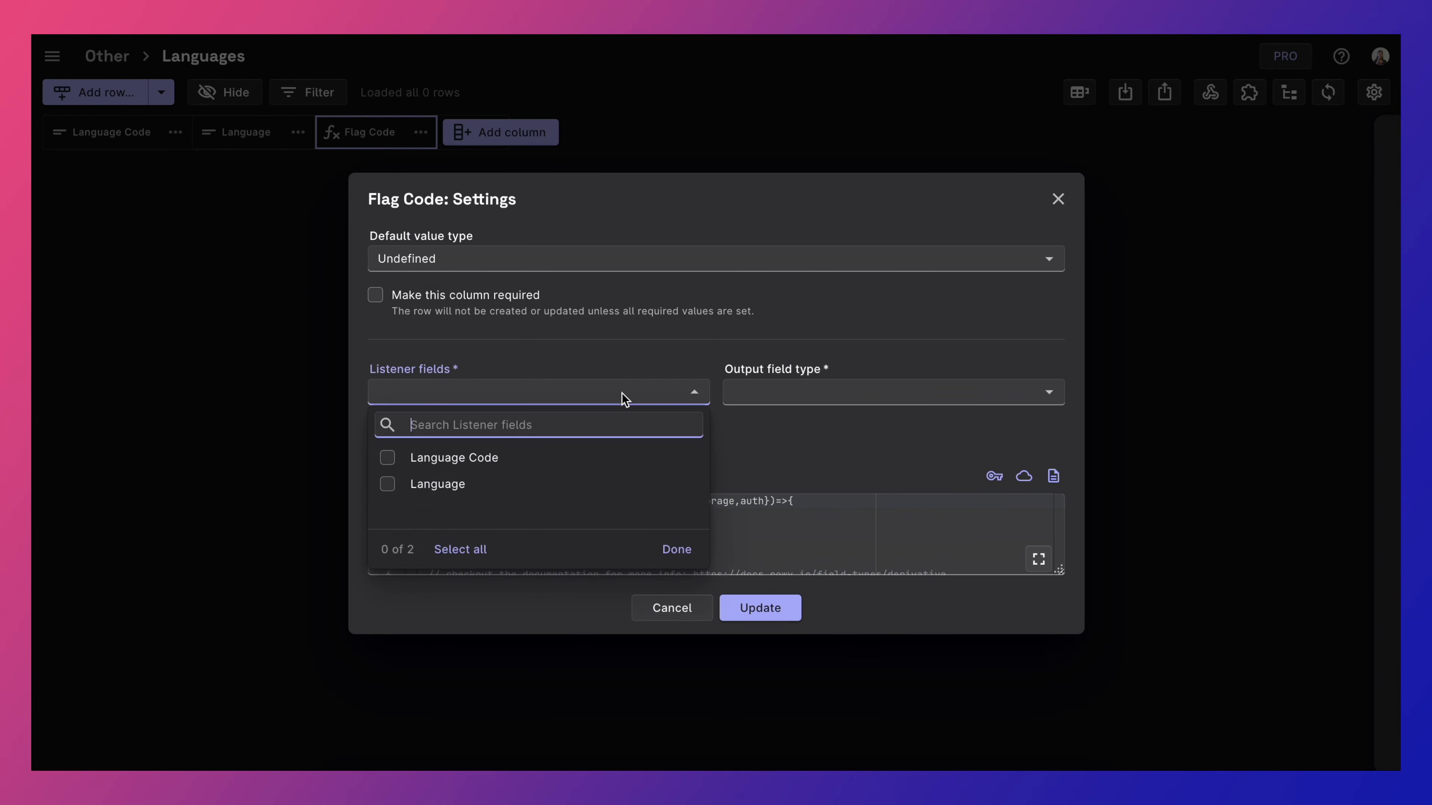
pyautogui.click(544, 458)
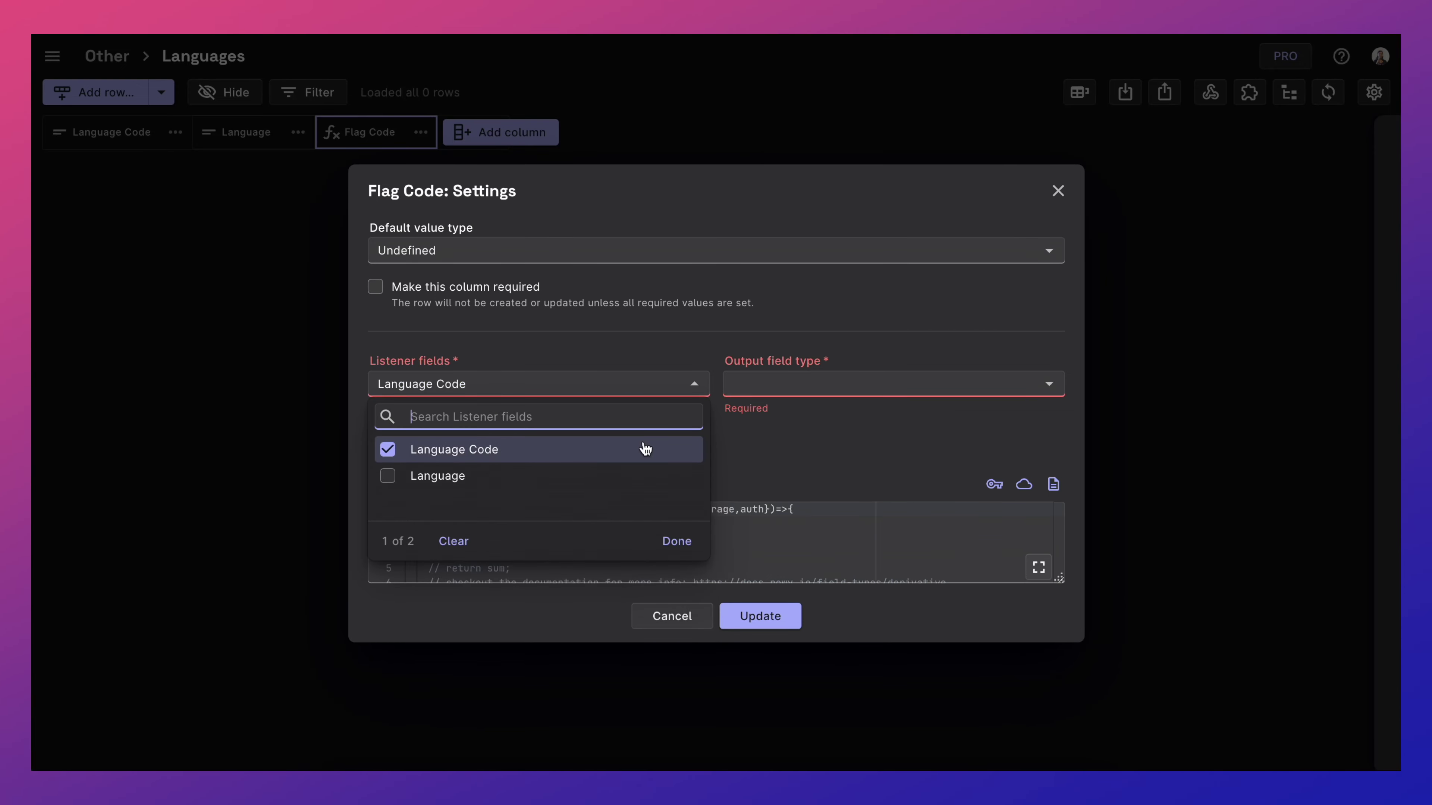
pyautogui.click(795, 393)
pyautogui.click(795, 393)
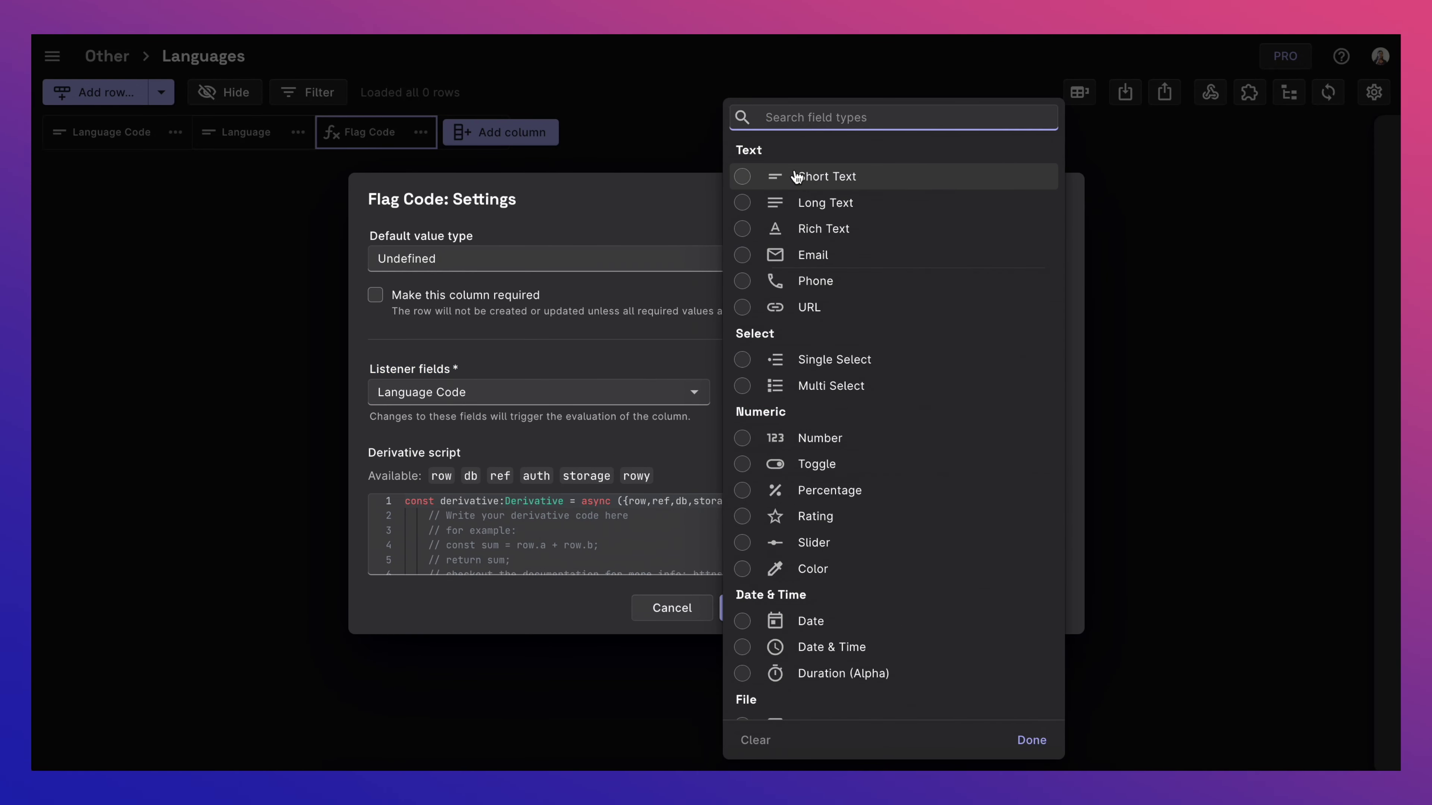
pyautogui.click(810, 178)
# Add return row.languageCode.split("-")[1].toLowerCase() to the Flag Code derivative script, save the column settings and deploy the changes
pyautogui.moveTo(1060, 475); pyautogui.dragTo(1064, 510)
pyautogui.click(981, 463)
pyautogui.press('Return')
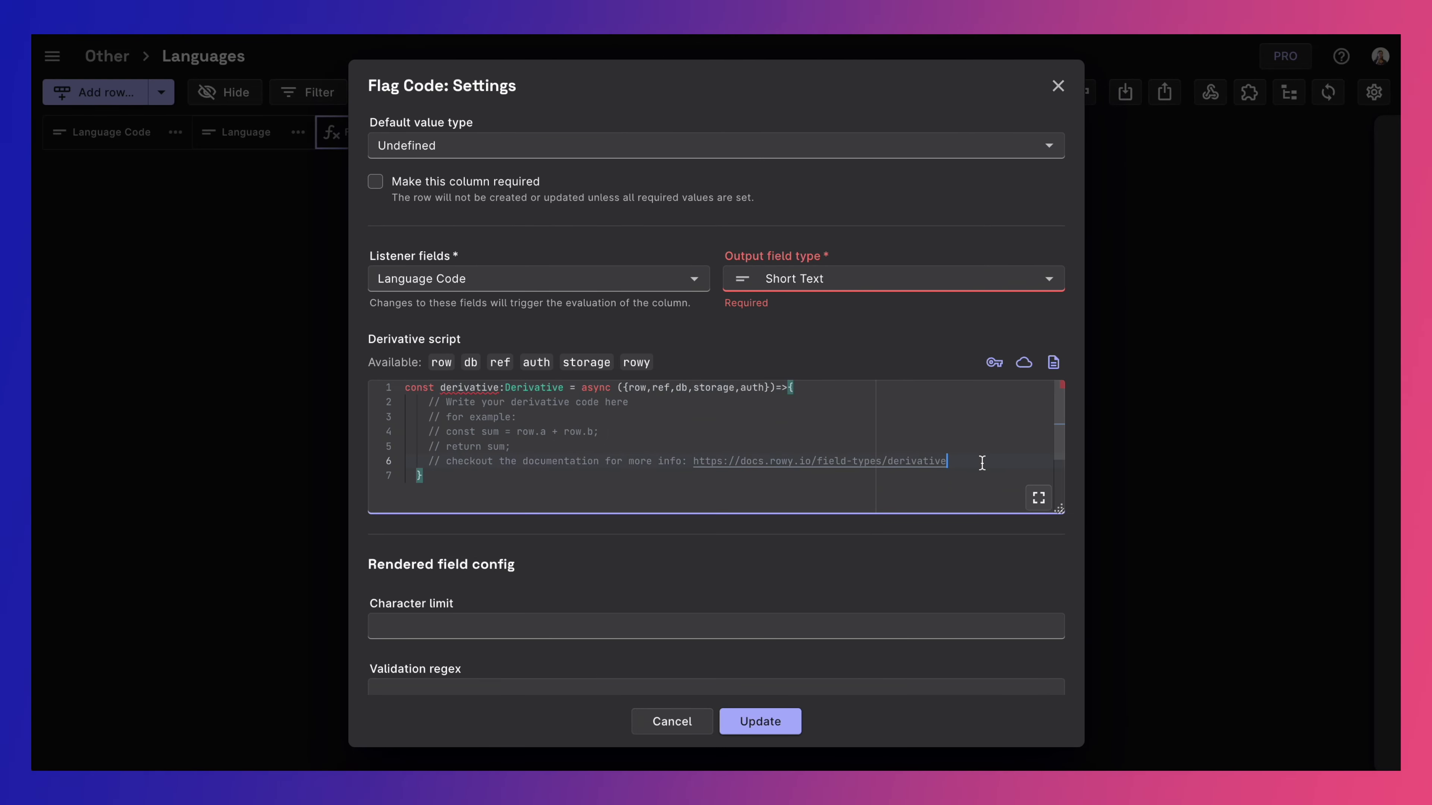
pyautogui.write('return row.languageCode.split("-")[1].toLowerCase()')
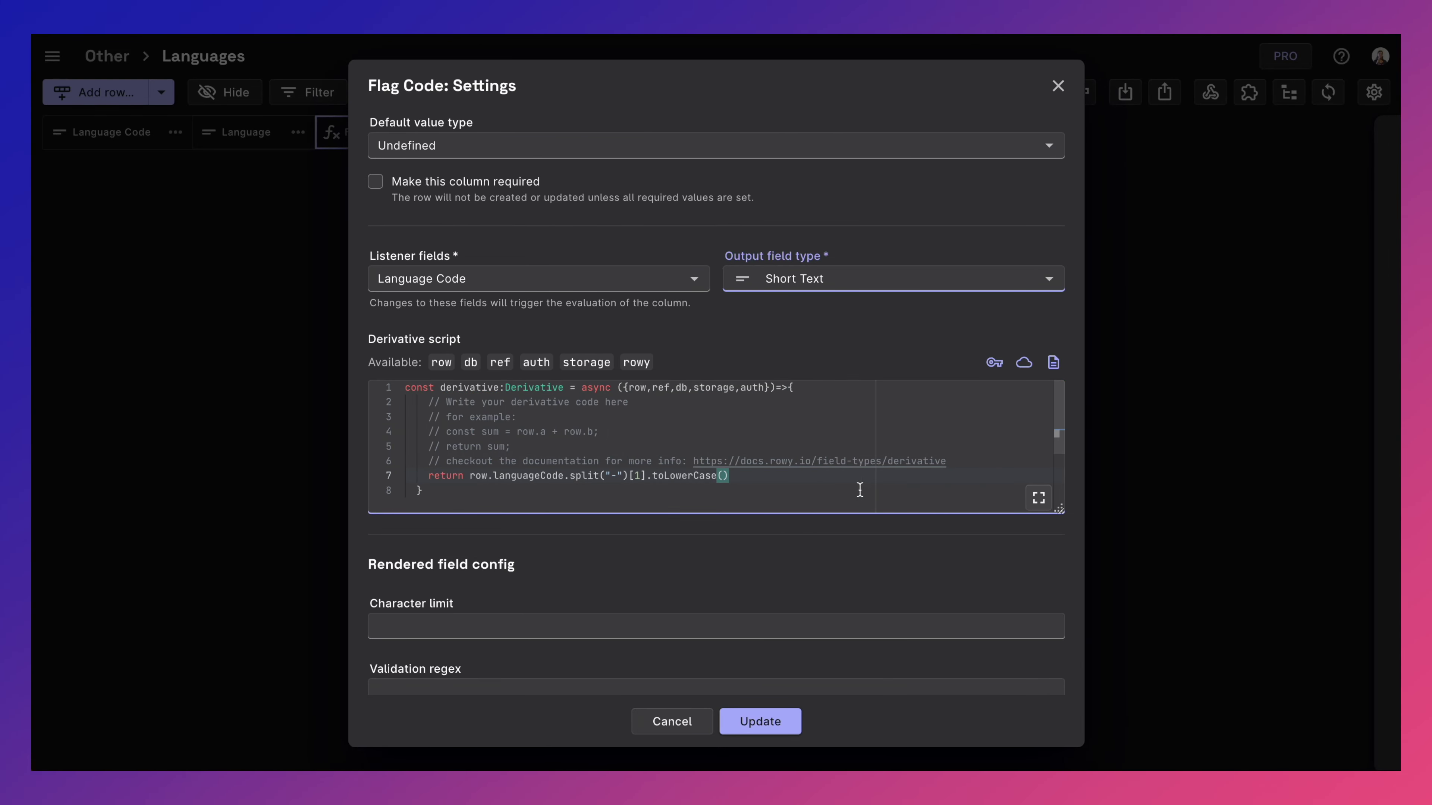
pyautogui.click(769, 732)
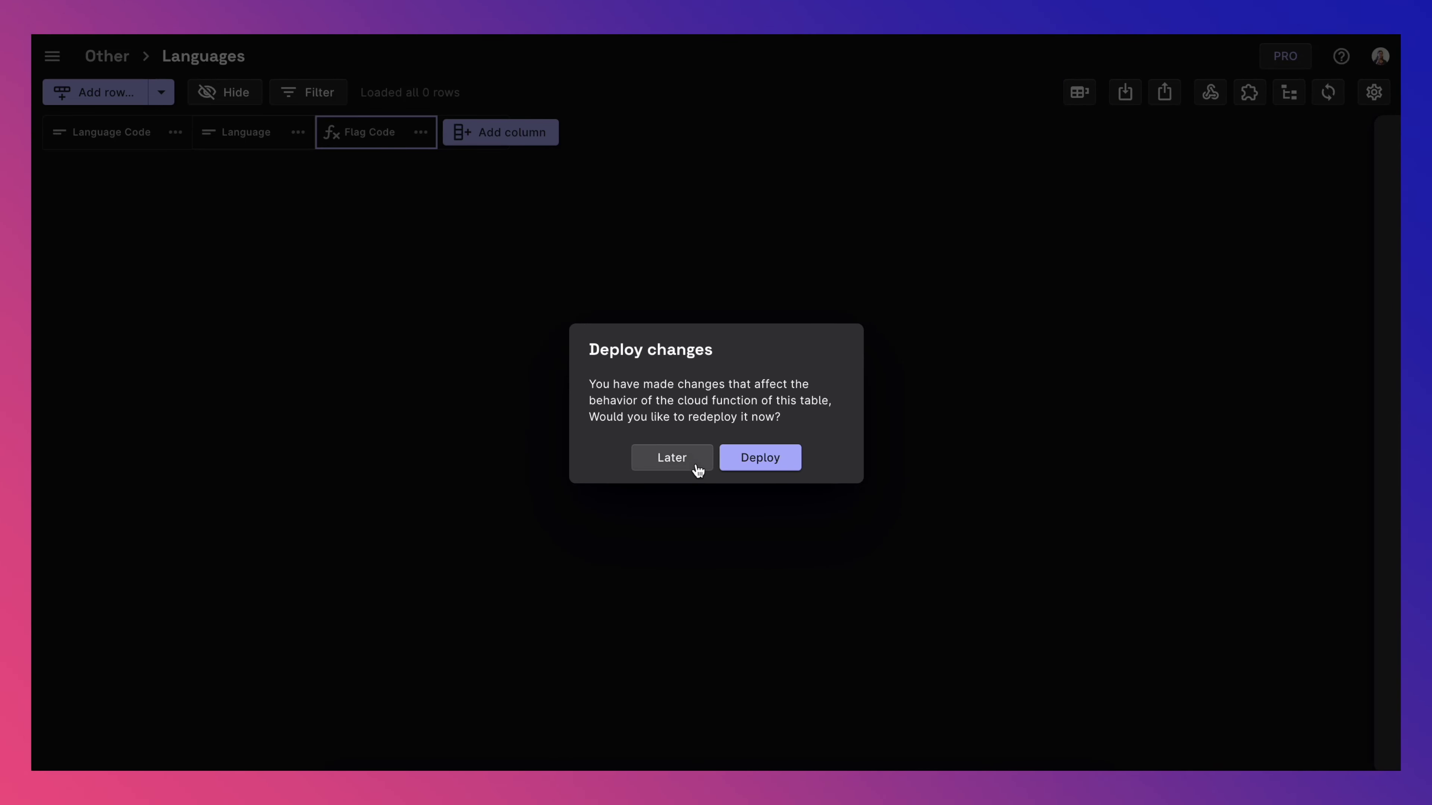
pyautogui.click(750, 472)
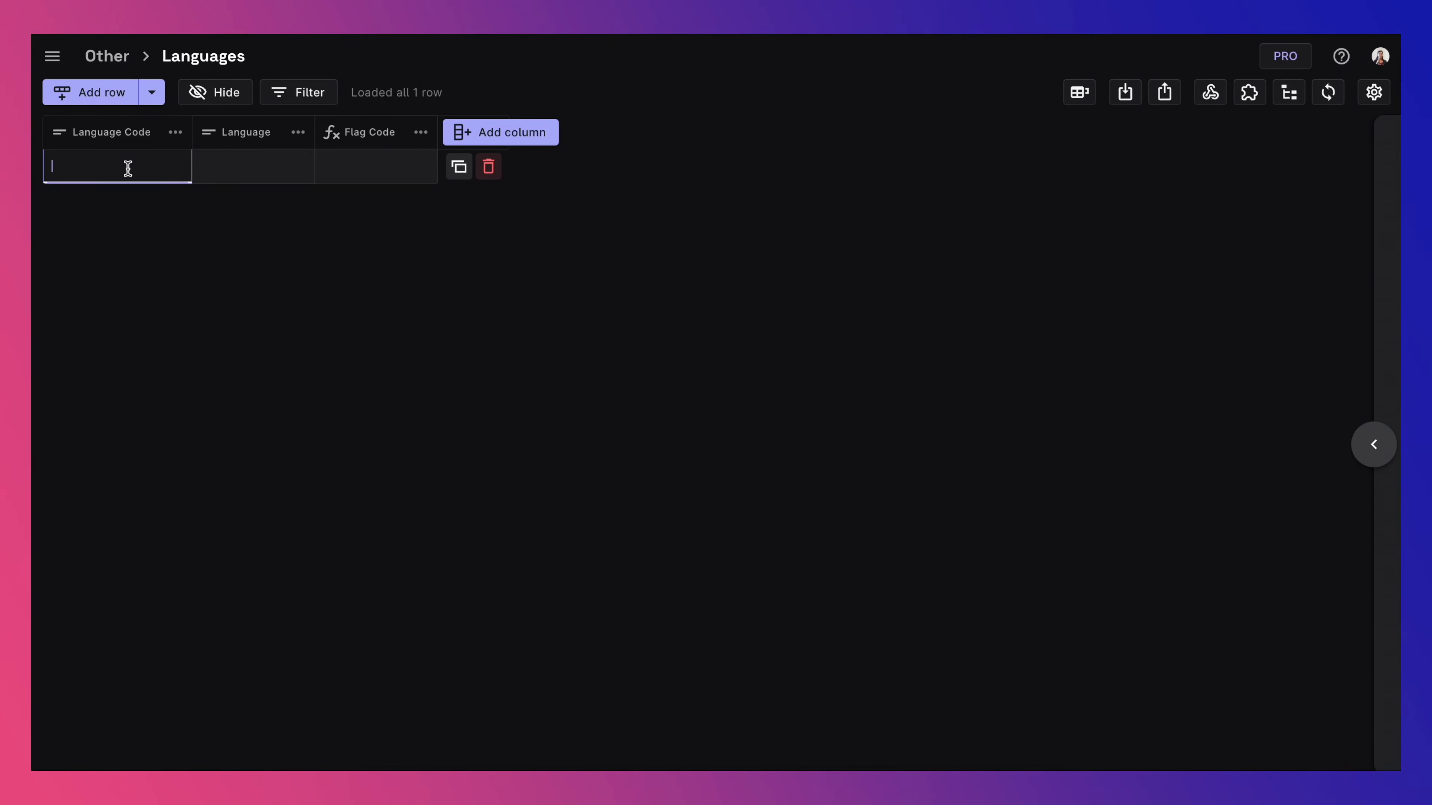
# Fill in a new row with language code fr-FR and language French
pyautogui.write('fr-FR')
pyautogui.click(233, 172)
pyautogui.write('F')
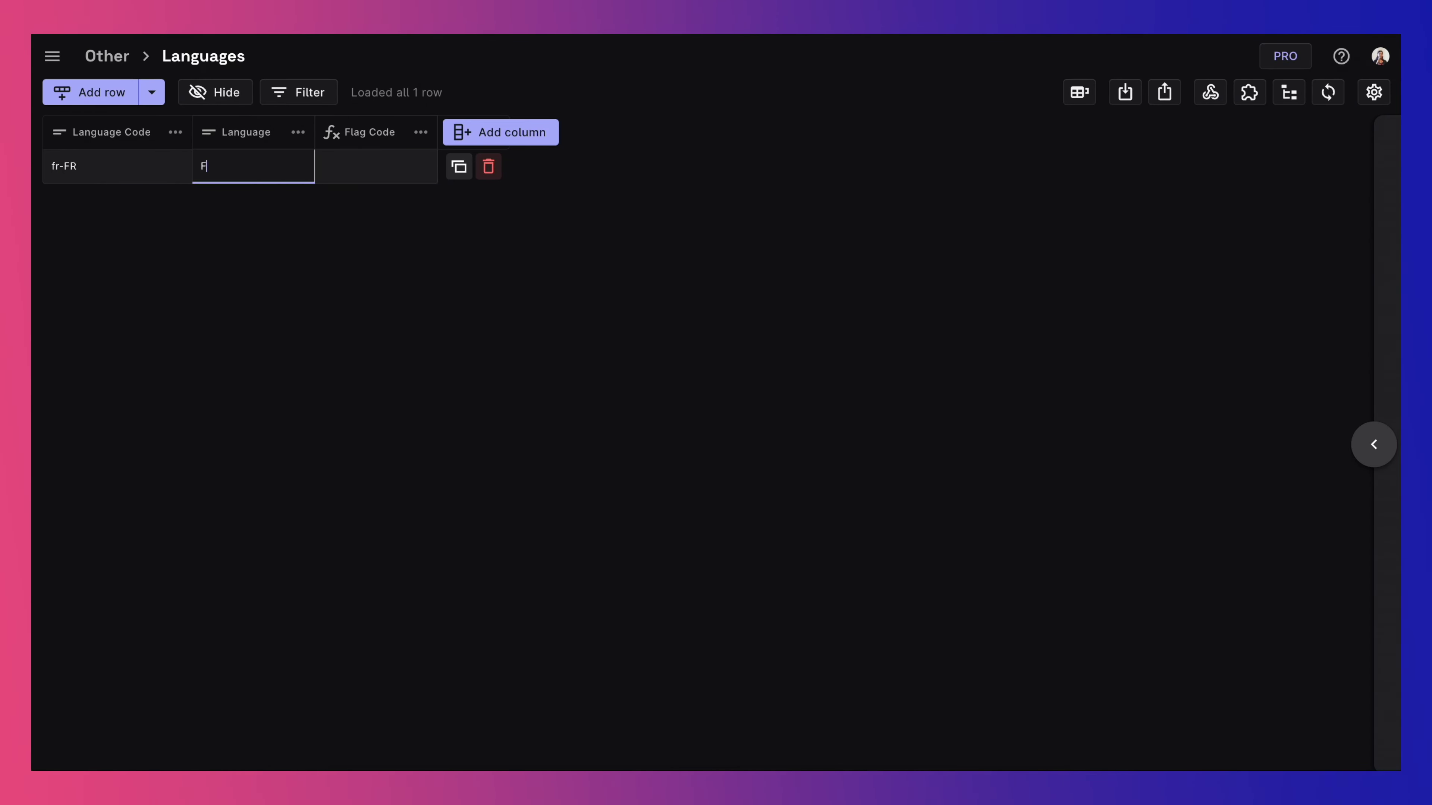
pyautogui.write('rench')
# Evaluate the Flag Code derivative for the French row
pyautogui.click(396, 179)
pyautogui.rightClick(395, 180)
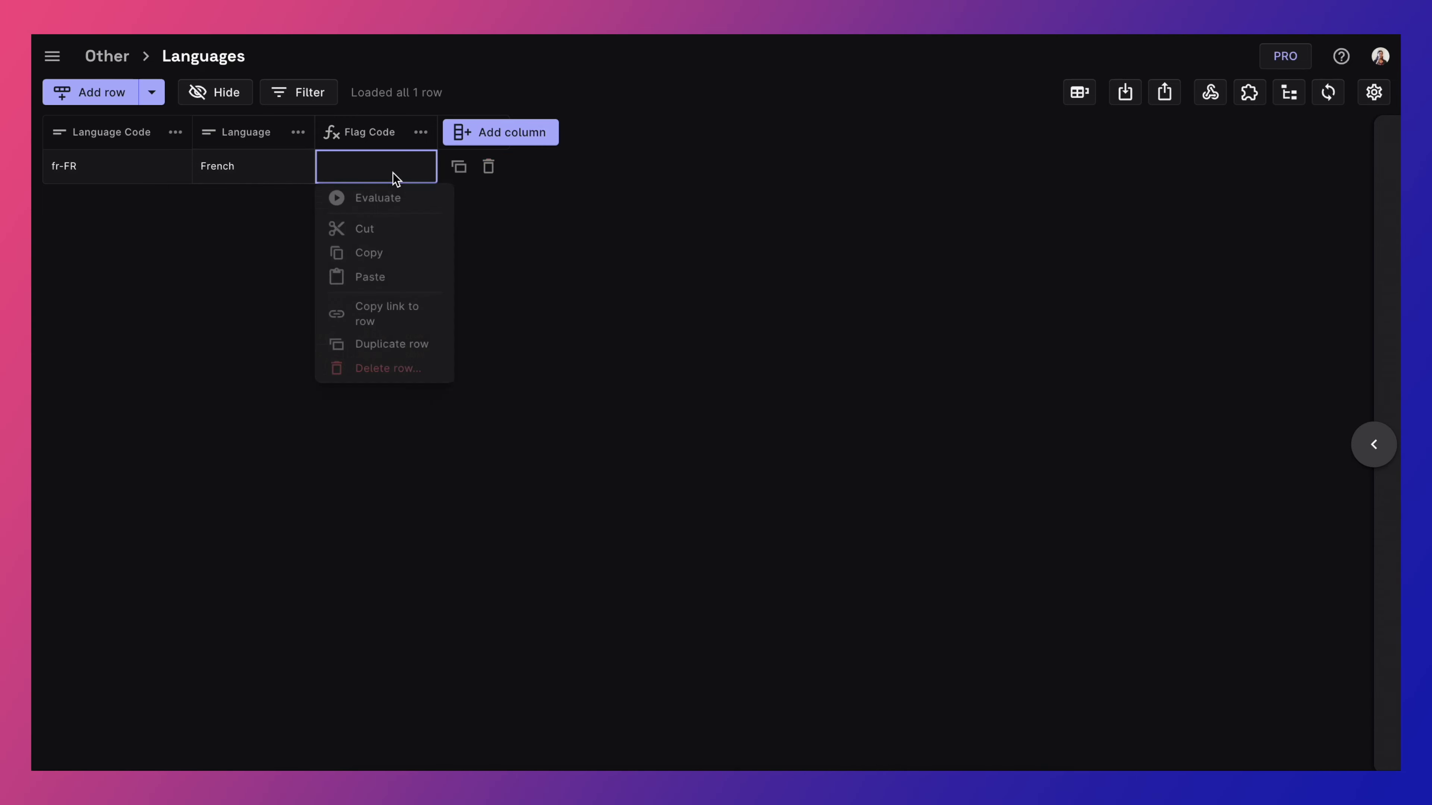
pyautogui.click(392, 209)
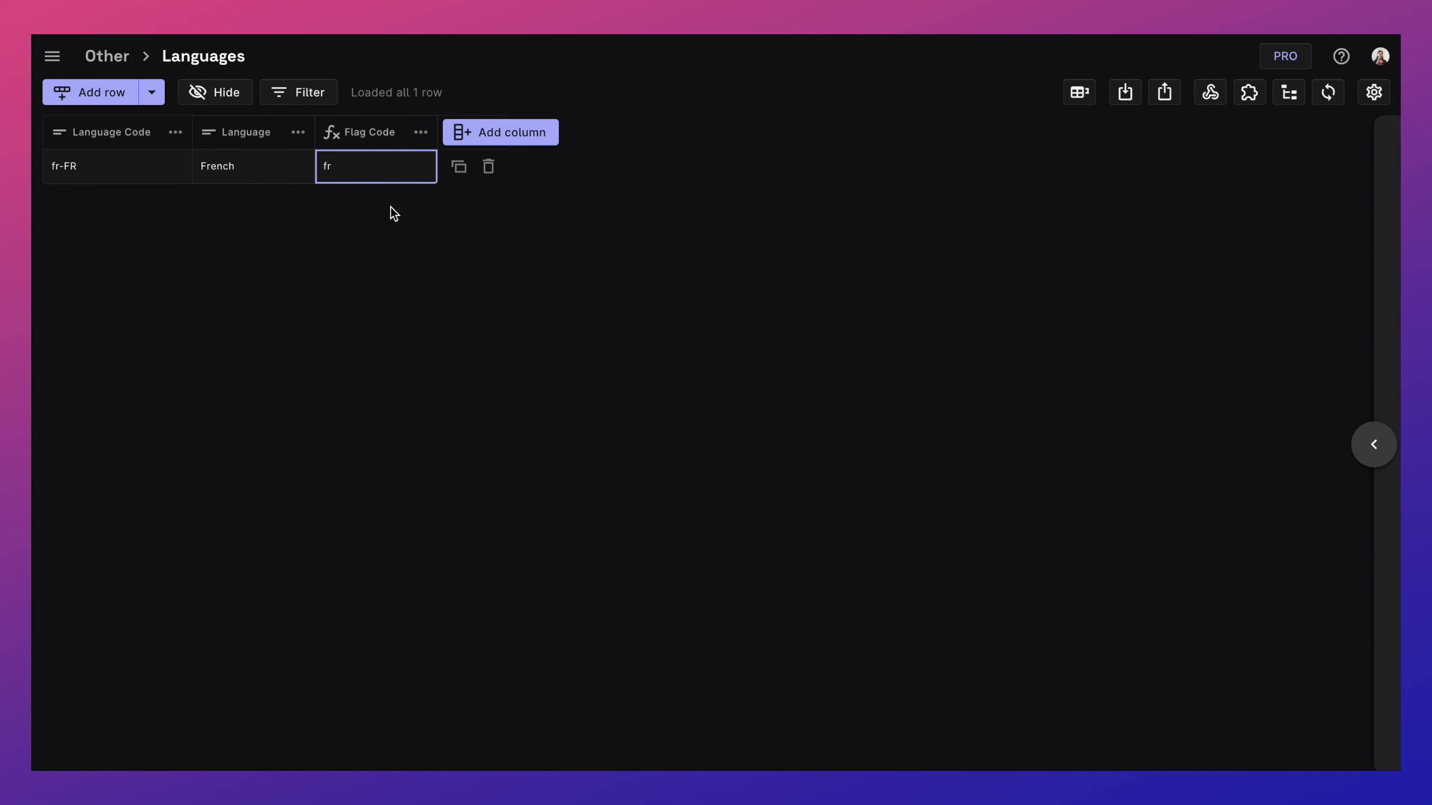
# Add a column named Country Flag with the Derivative field type
pyautogui.click(508, 134)
pyautogui.write('Country Flag')
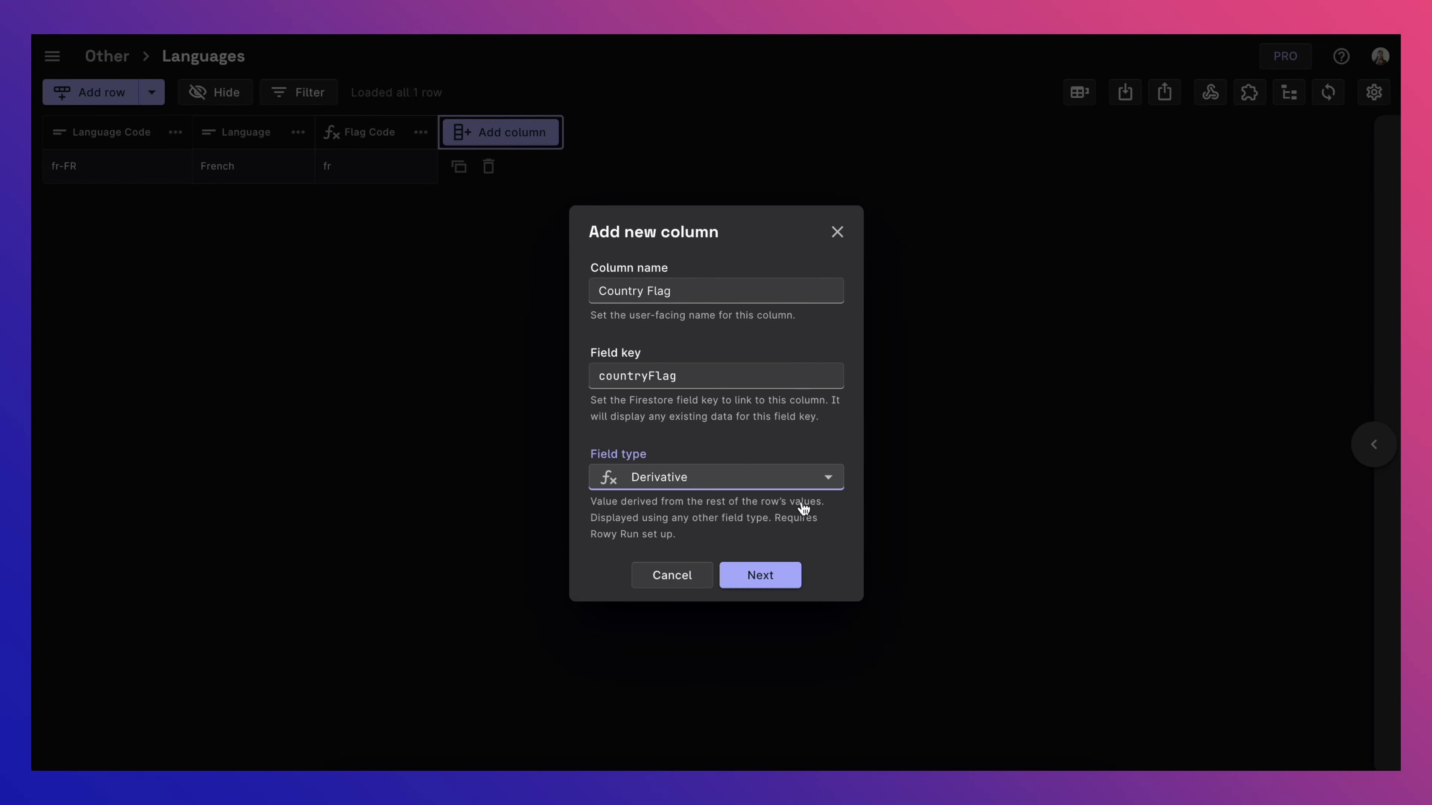
pyautogui.click(760, 558)
# Set Flag Code as the Country Flag column's listener field and Image as its output field type
pyautogui.click(539, 392)
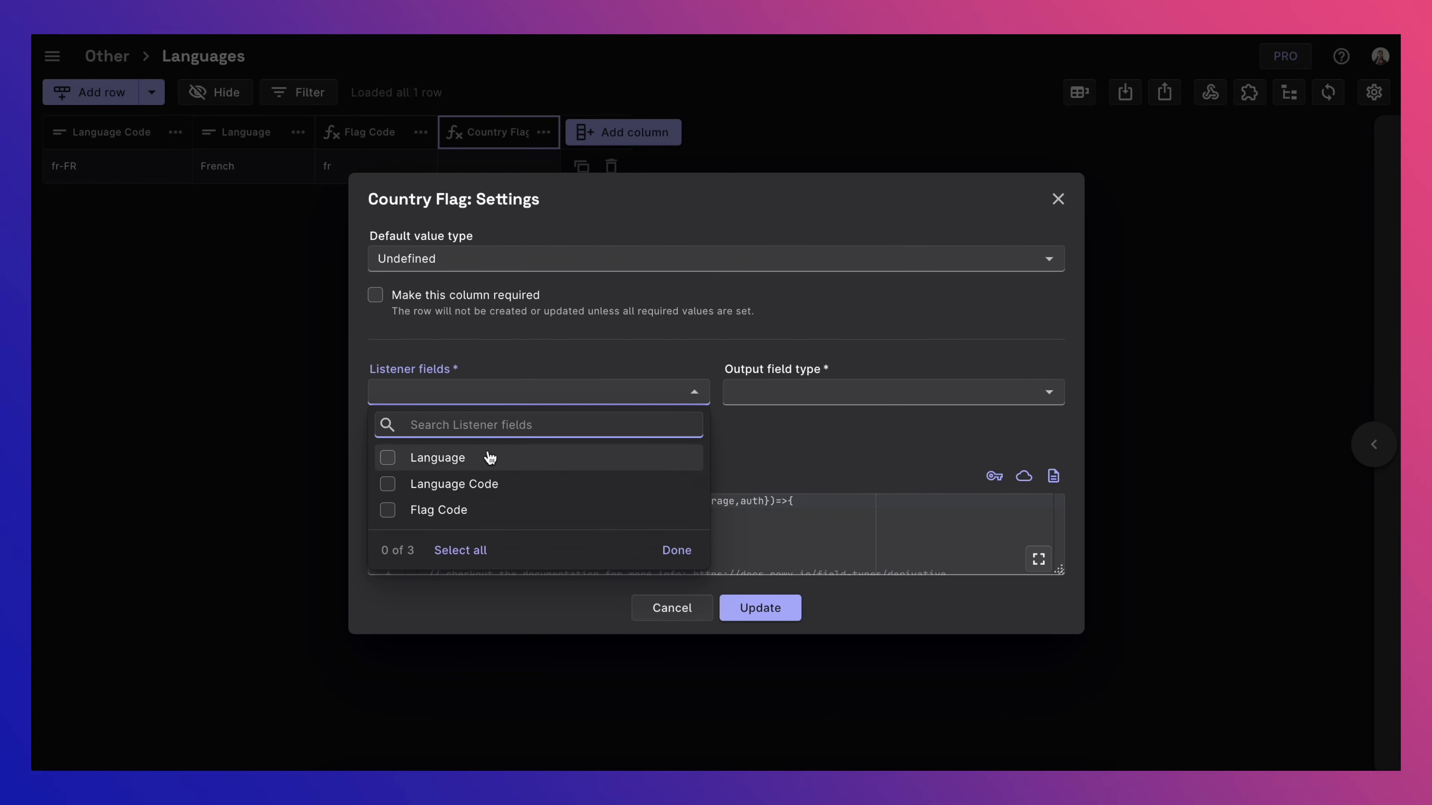
pyautogui.click(483, 490)
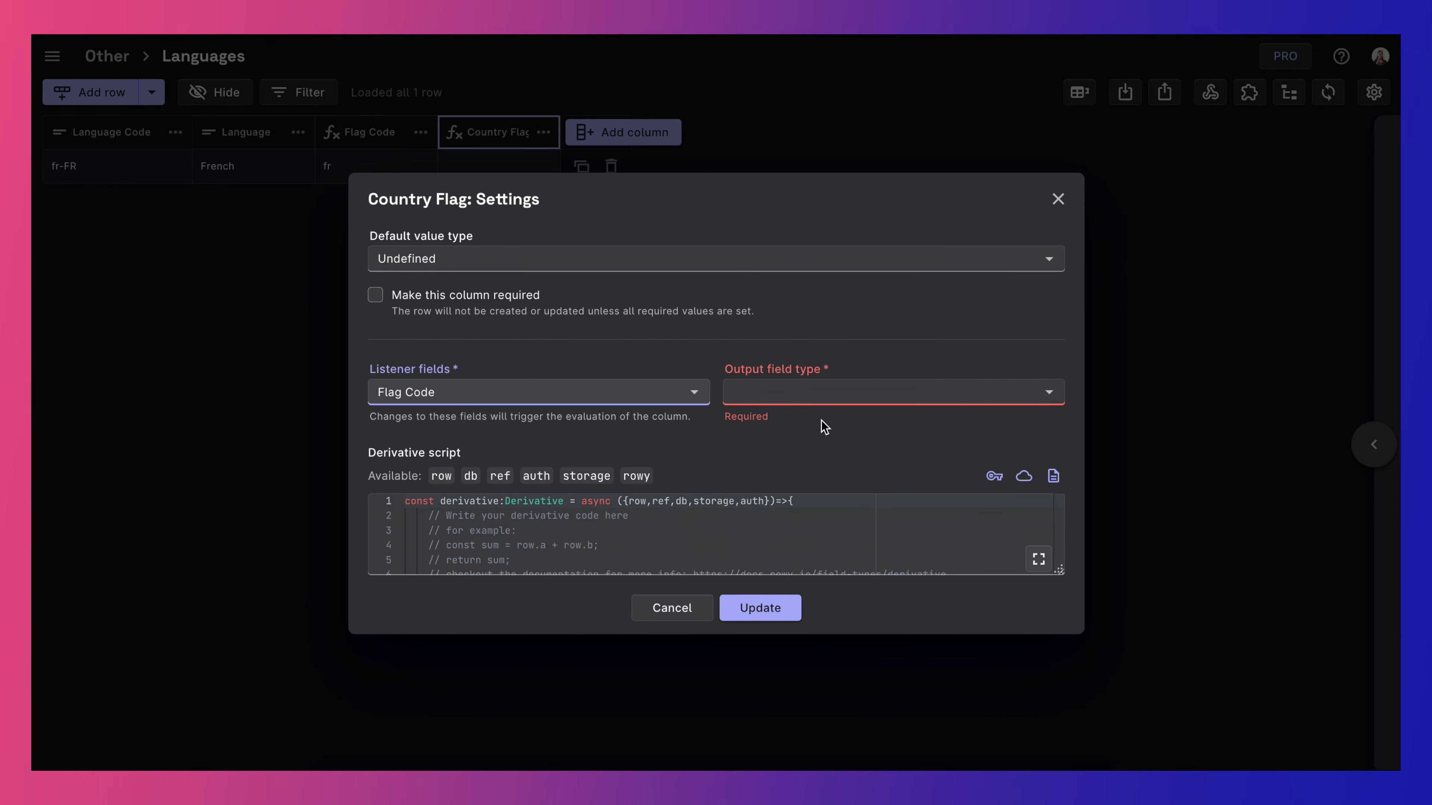
pyautogui.click(803, 395)
pyautogui.write('i')
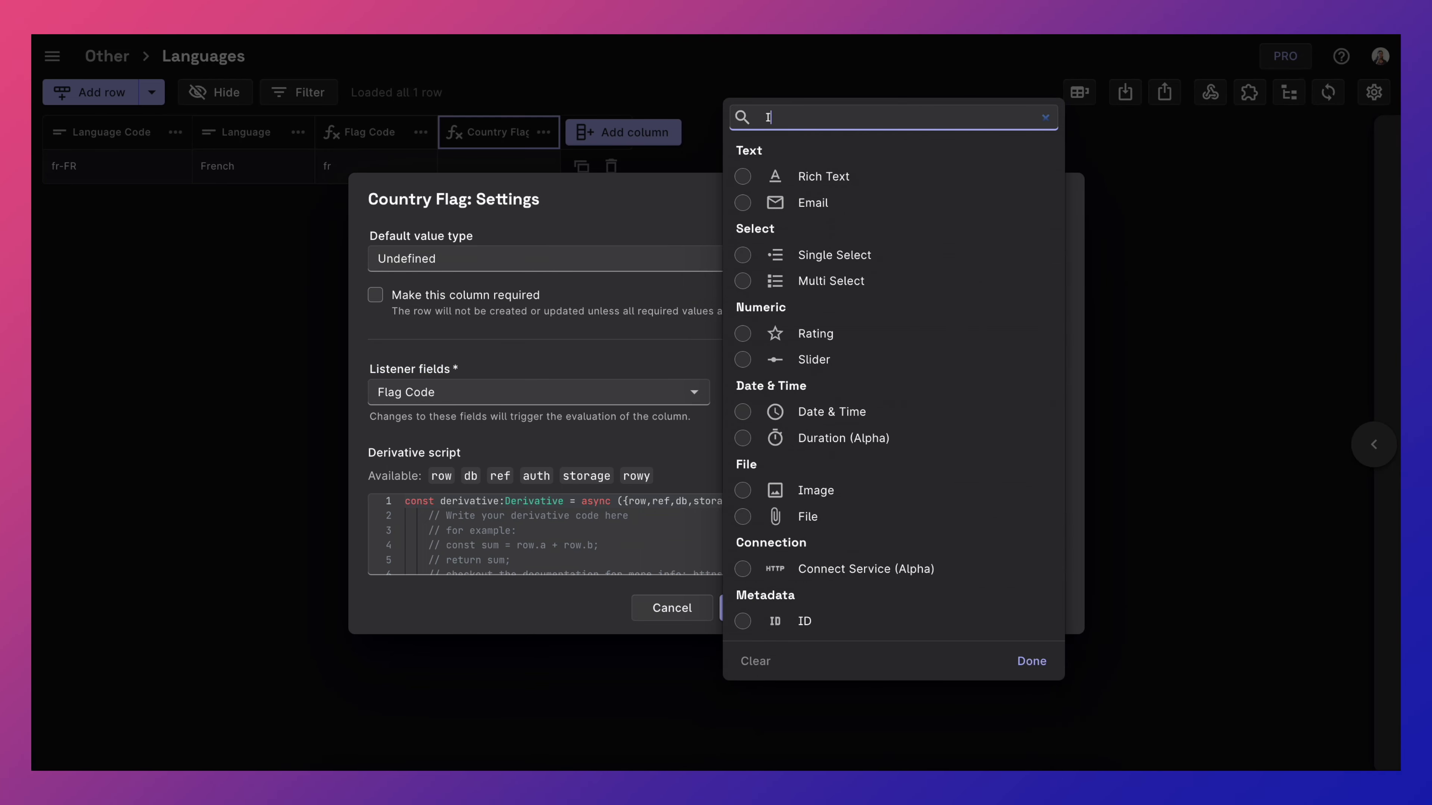
pyautogui.click(815, 486)
# Save a Country Flag script that uploads the w320 PNG from flagcdn.com for the row's flagCode, and evaluate it for the French row
pyautogui.moveTo(1064, 581); pyautogui.dragTo(1066, 662)
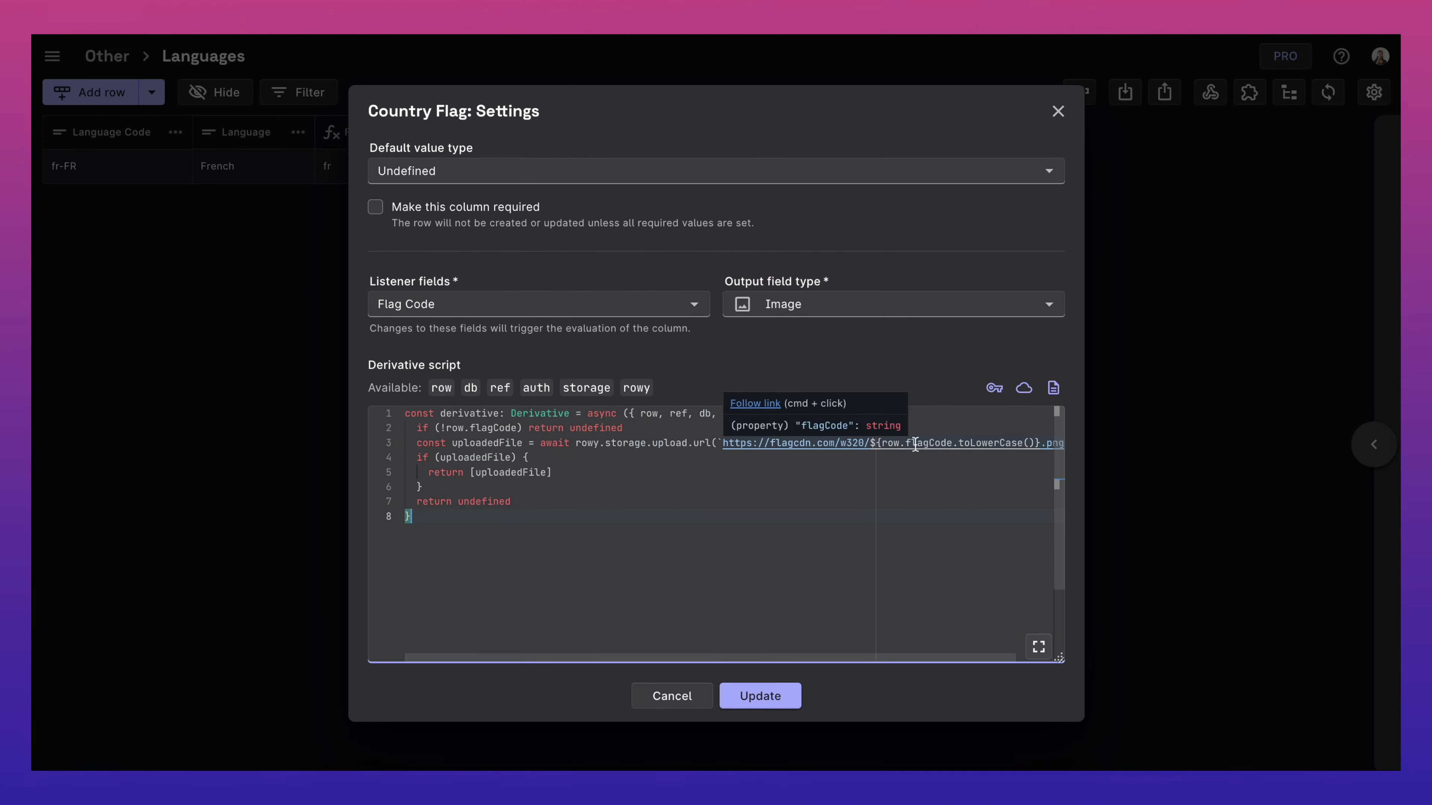
pyautogui.moveTo(883, 445); pyautogui.dragTo(1020, 443)
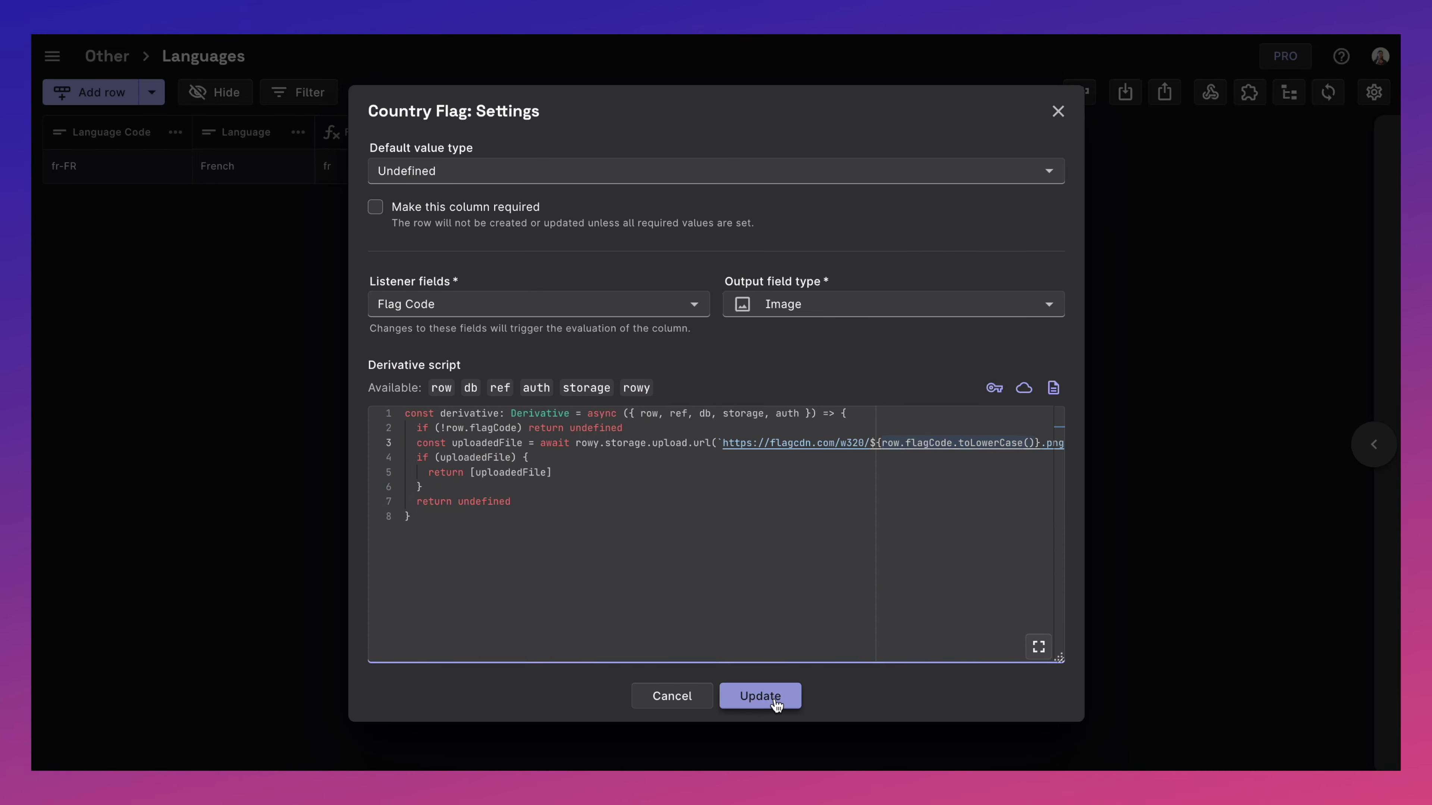
pyautogui.click(761, 698)
pyautogui.rightClick(480, 168)
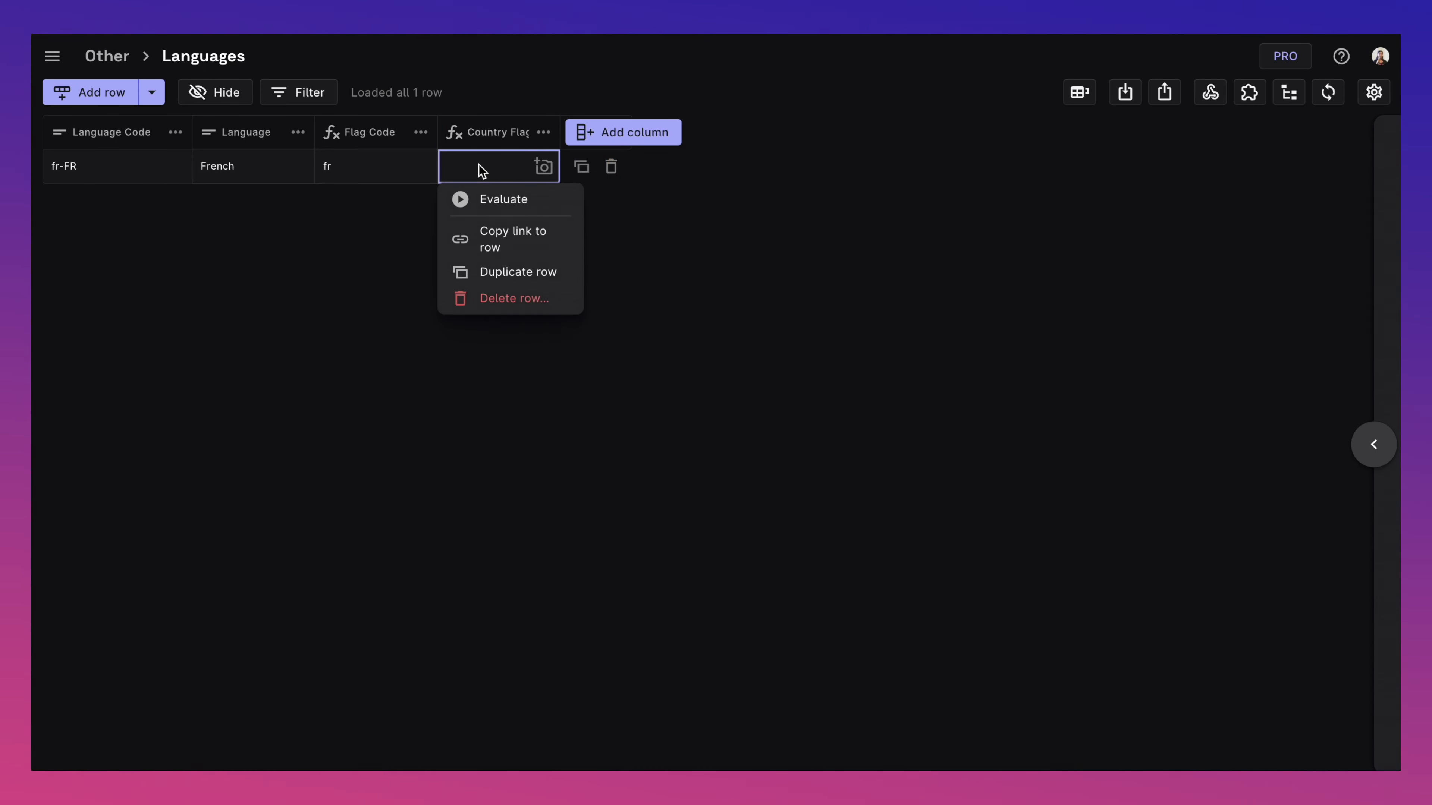
pyautogui.click(487, 200)
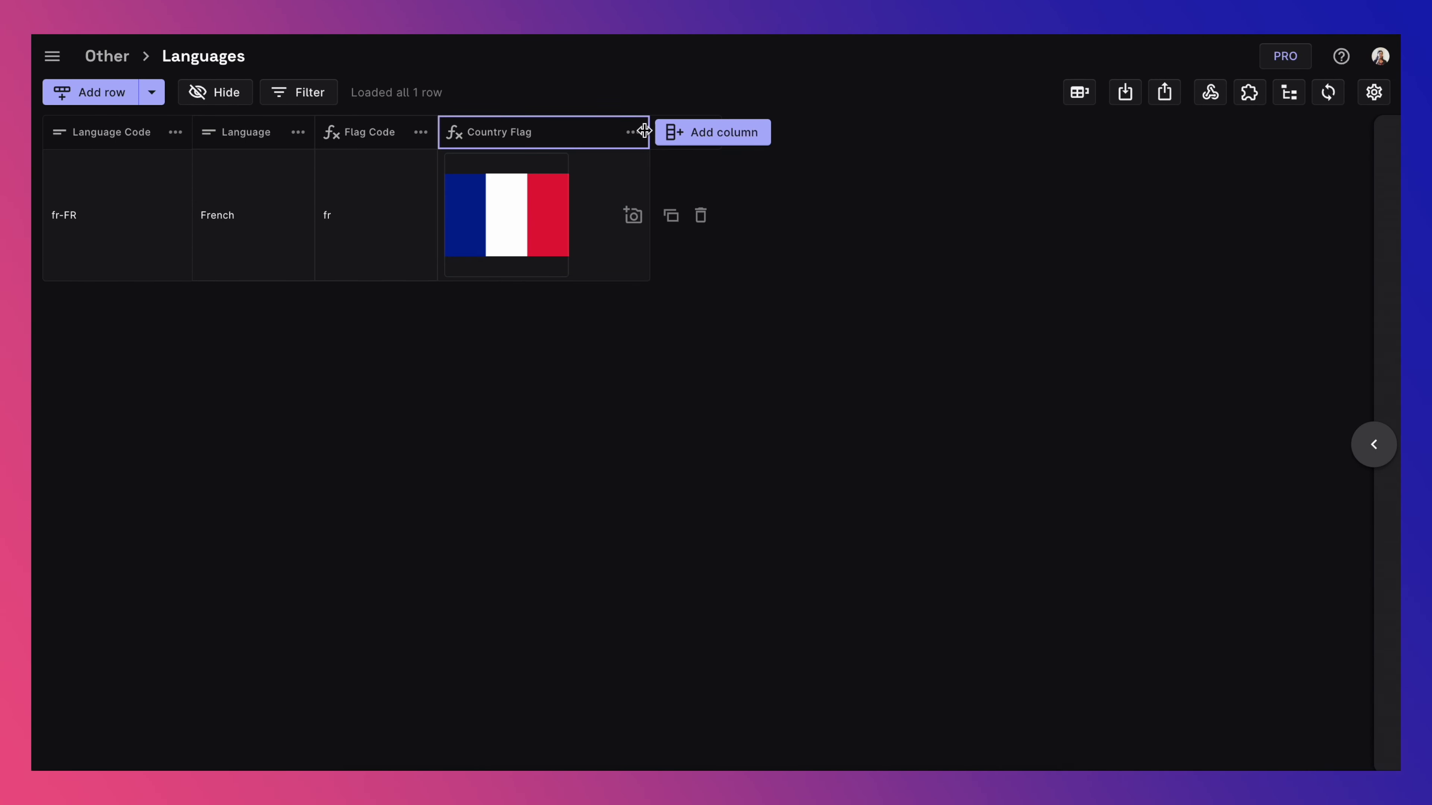
# Add a column named Flag URL with the Derivative field type
pyautogui.click(713, 132)
pyautogui.write('Flag URL')
pyautogui.click(733, 477)
pyautogui.click(716, 169)
pyautogui.click(780, 571)
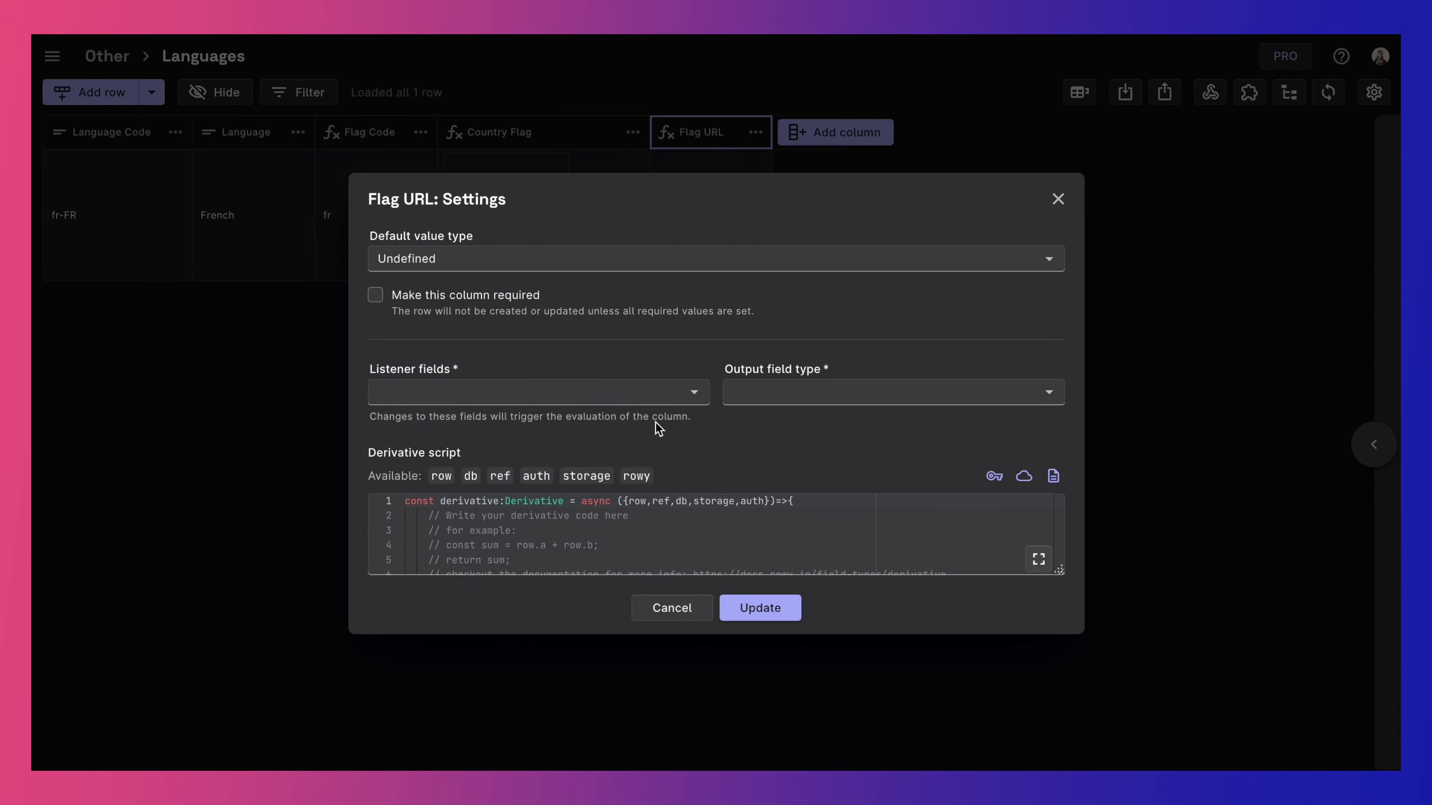
# Set Country Flag as the Flag URL column's listener field and URL as its output field type
pyautogui.click(634, 395)
pyautogui.click(500, 501)
pyautogui.click(807, 392)
pyautogui.write('url')
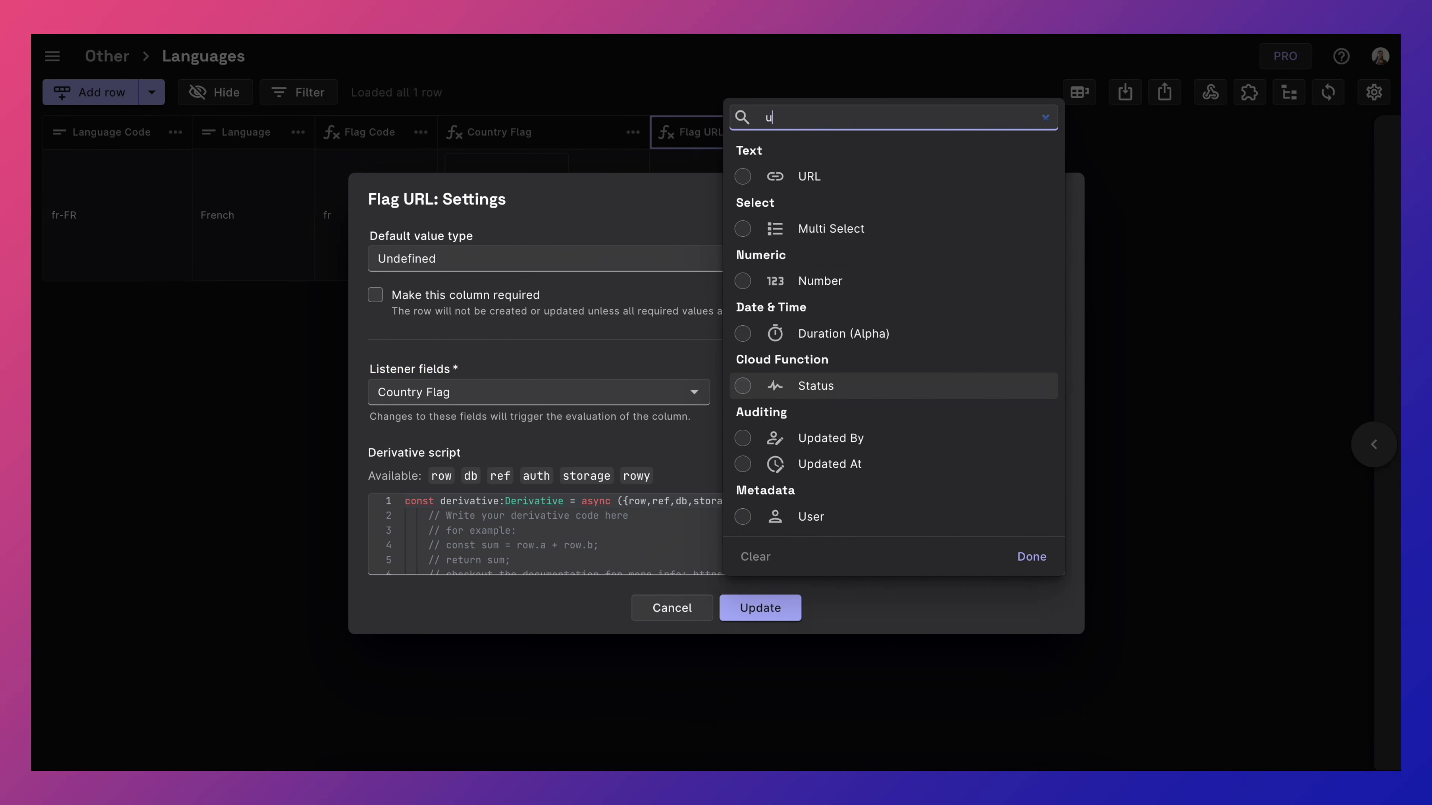
pyautogui.click(821, 180)
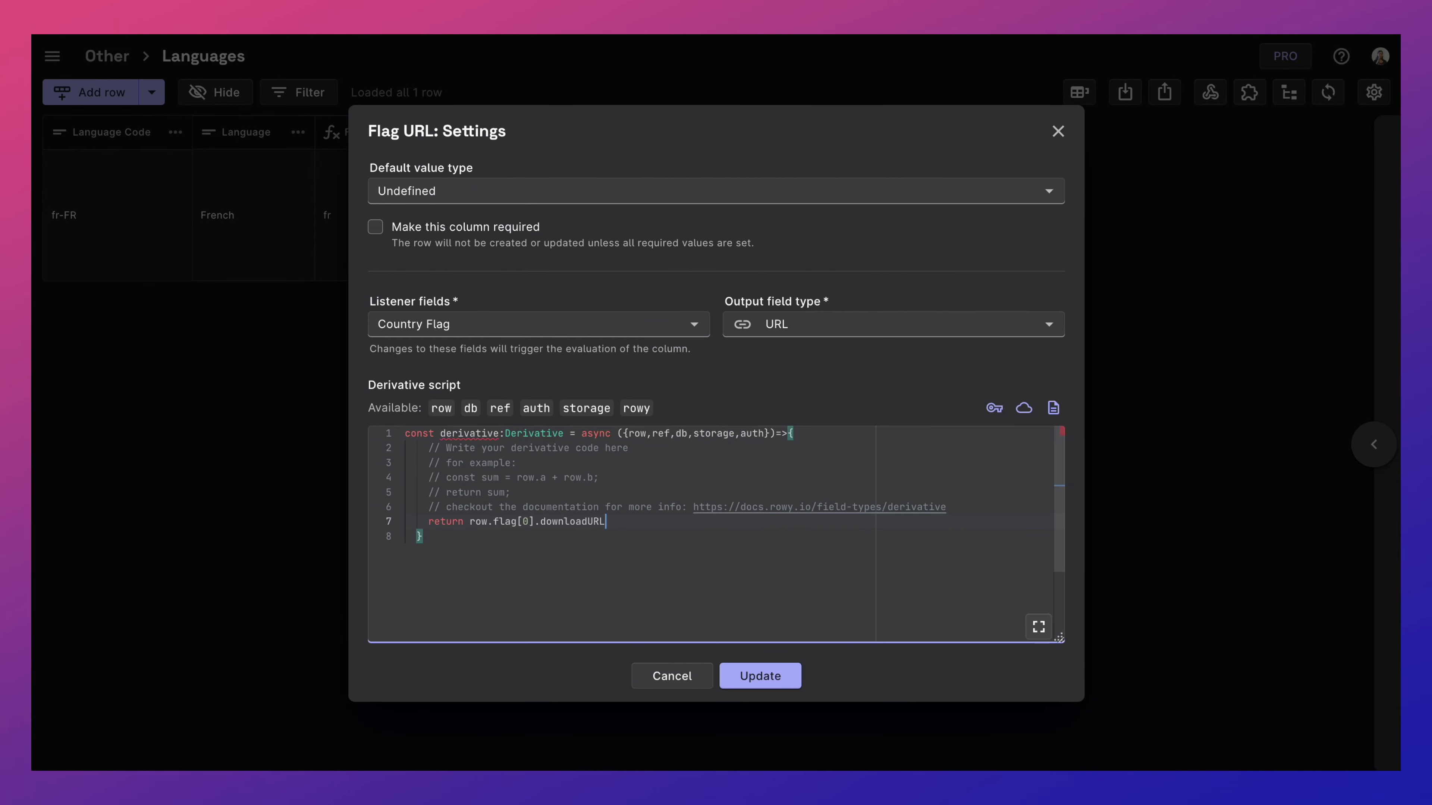
# Save a Flag URL script that returns row.countryFlag[0].downloadURL, and evaluate it for the French row
pyautogui.press('BackSpace')
pyautogui.press('BackSpace')
pyautogui.press('BackSpace')
pyautogui.press('BackSpace')
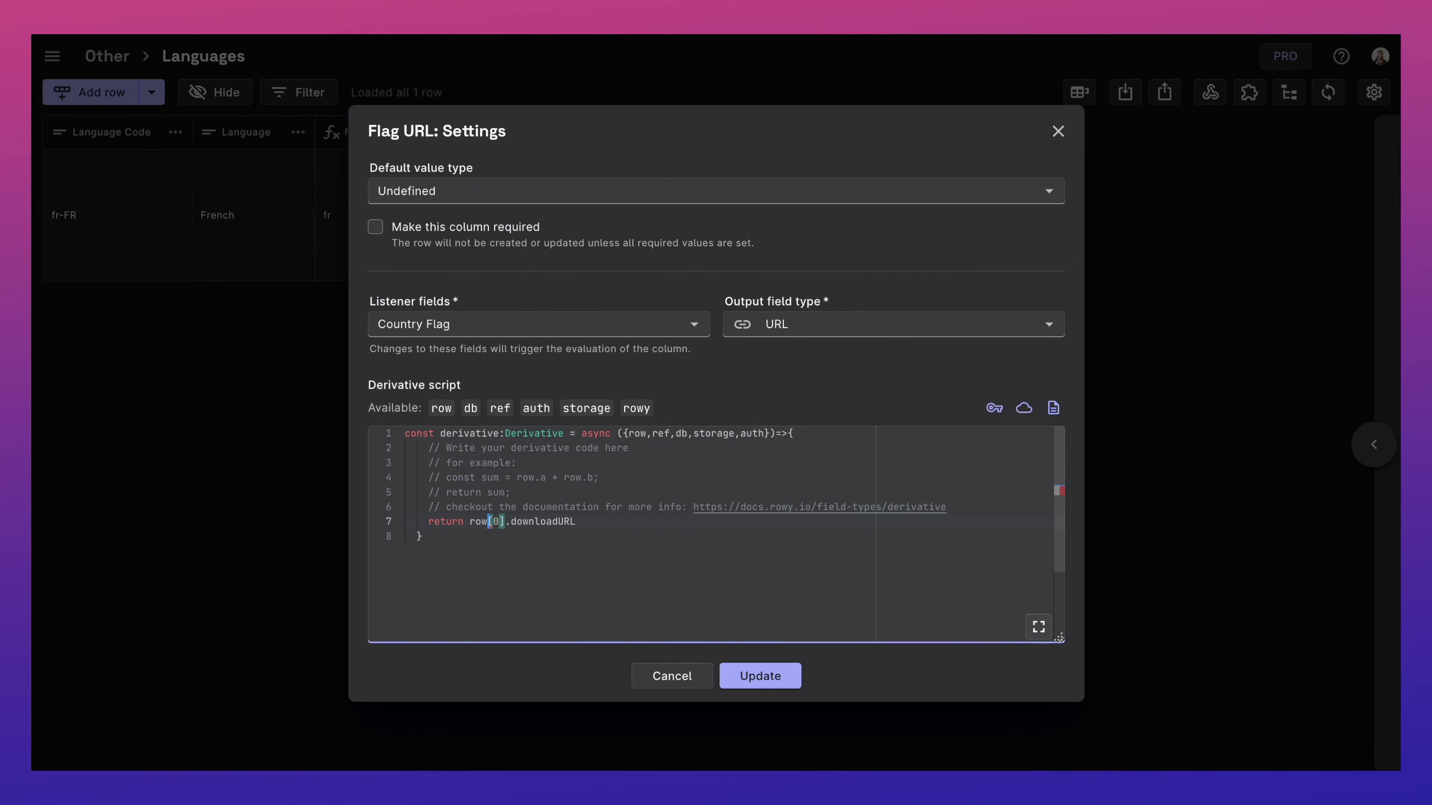
pyautogui.hotkey('ctrl', 'space')
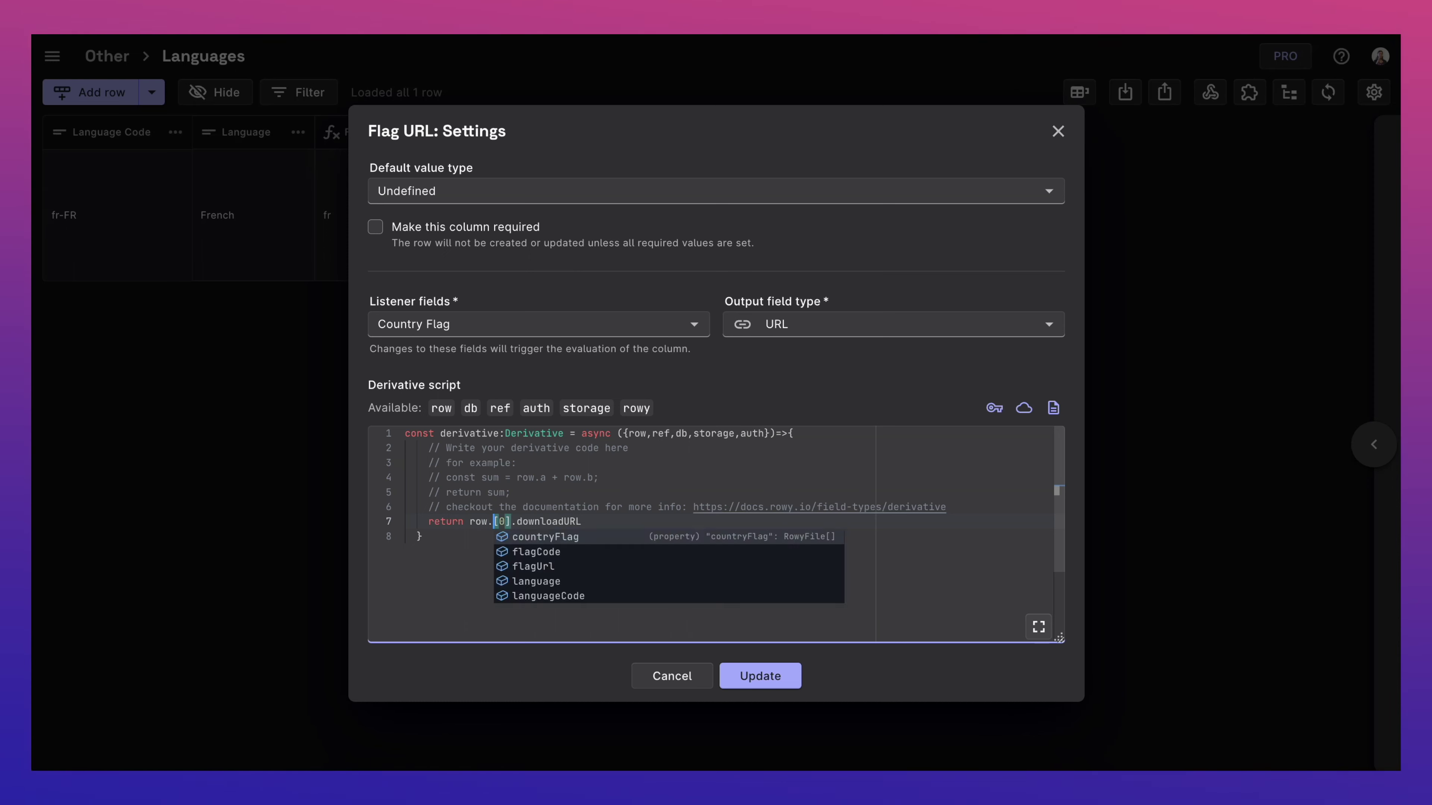
pyautogui.click(532, 541)
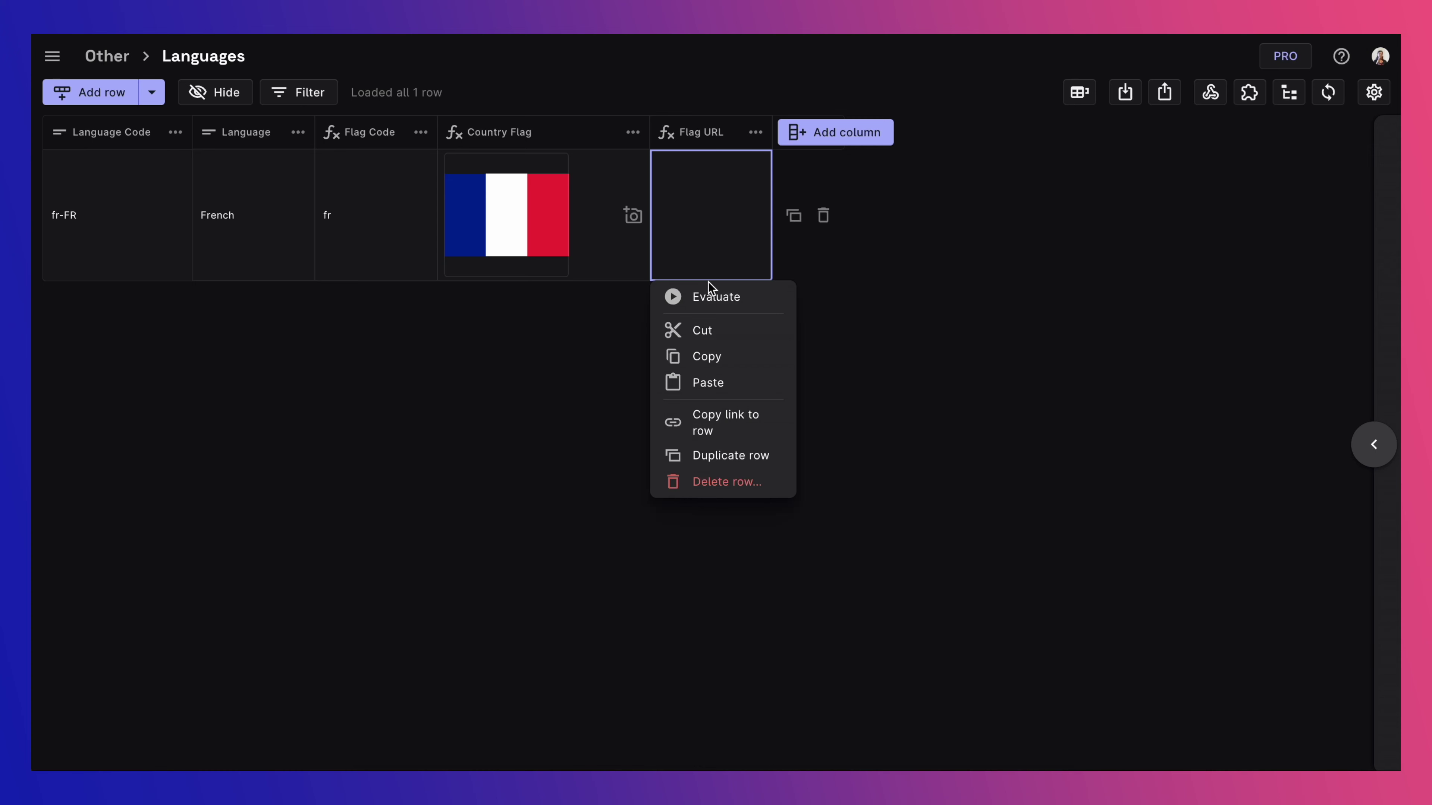
pyautogui.click(715, 293)
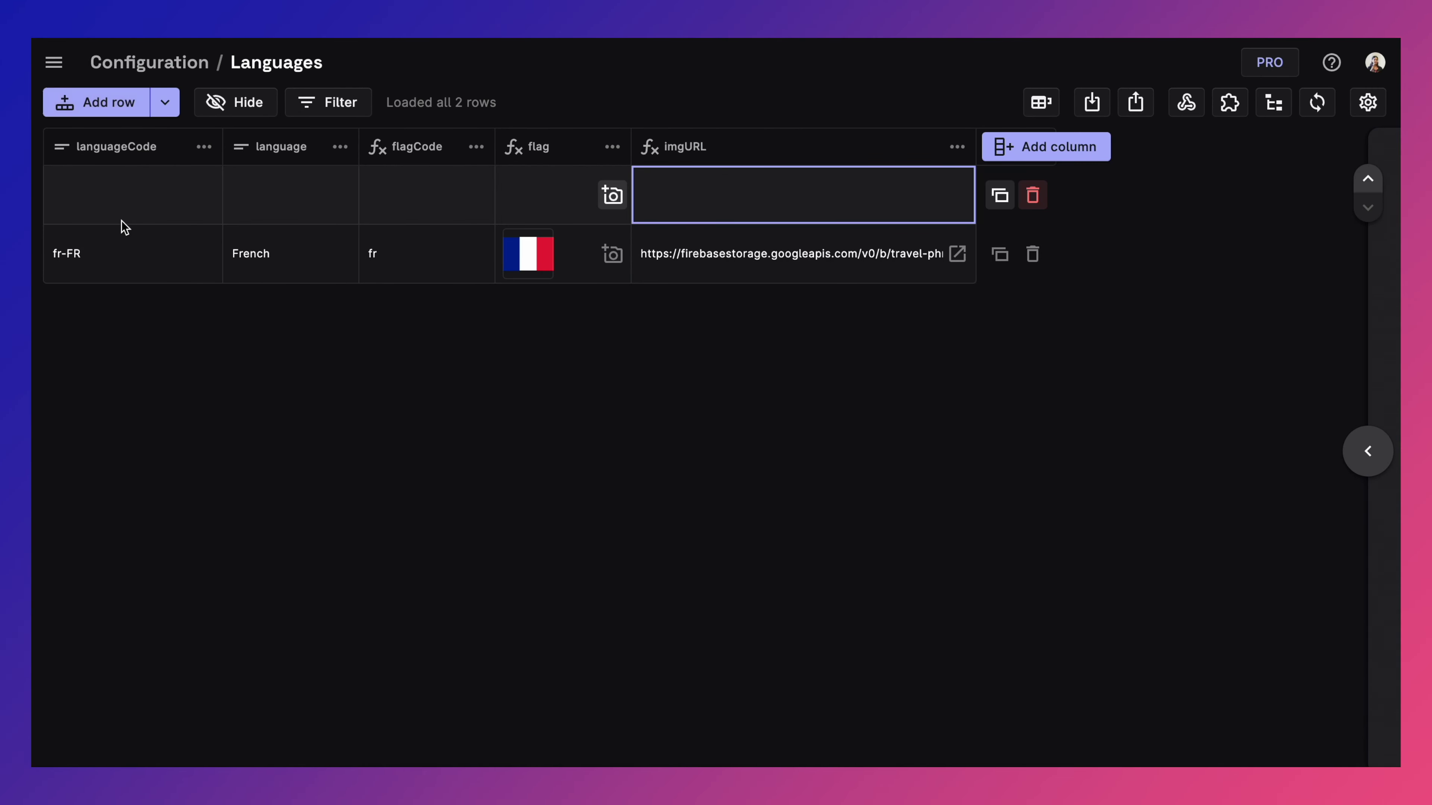
# Fill the empty Languages row with language code th-TH and language Thai
pyautogui.click(123, 216)
pyautogui.press('Return')
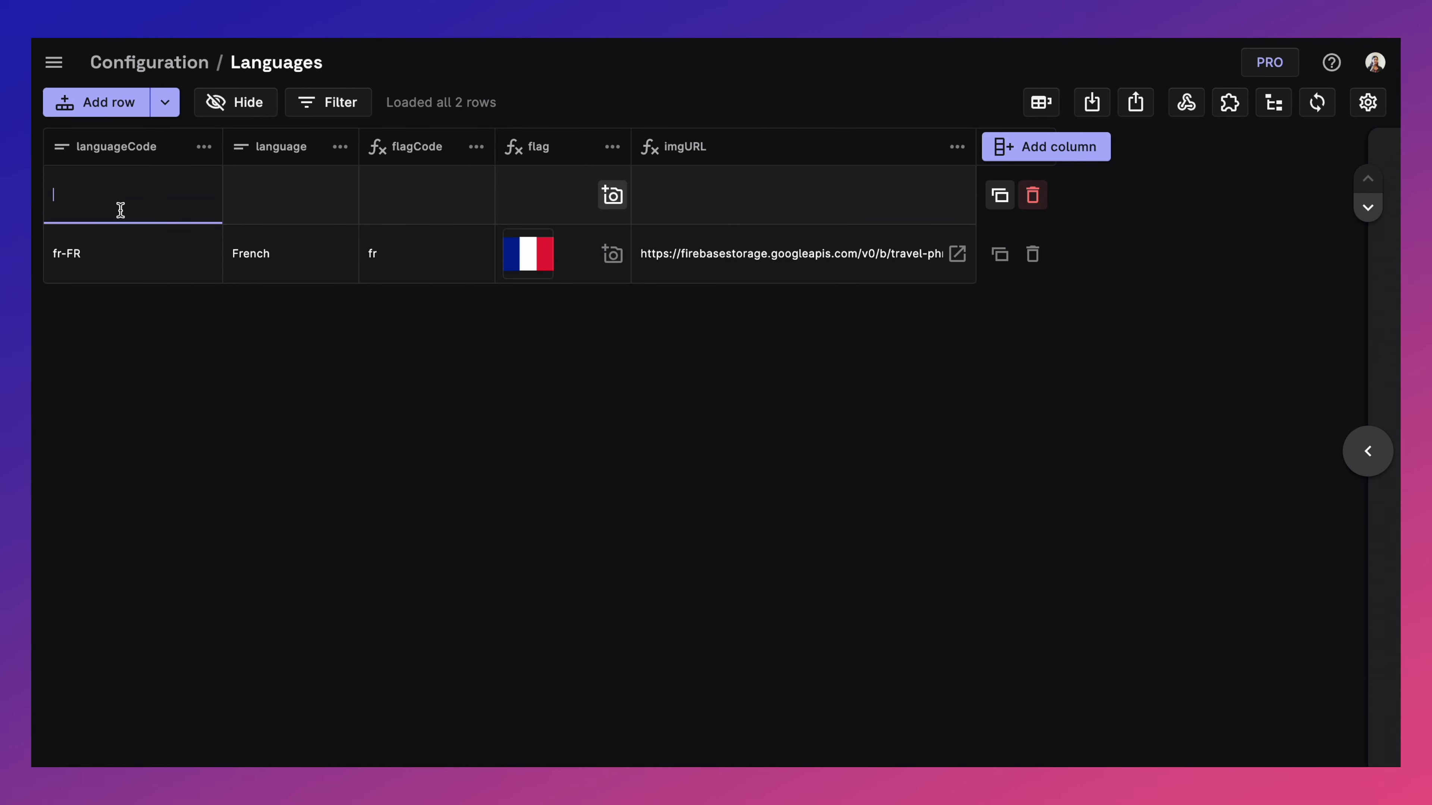
pyautogui.write('th-TH')
pyautogui.click(272, 203)
pyautogui.write('Thai')
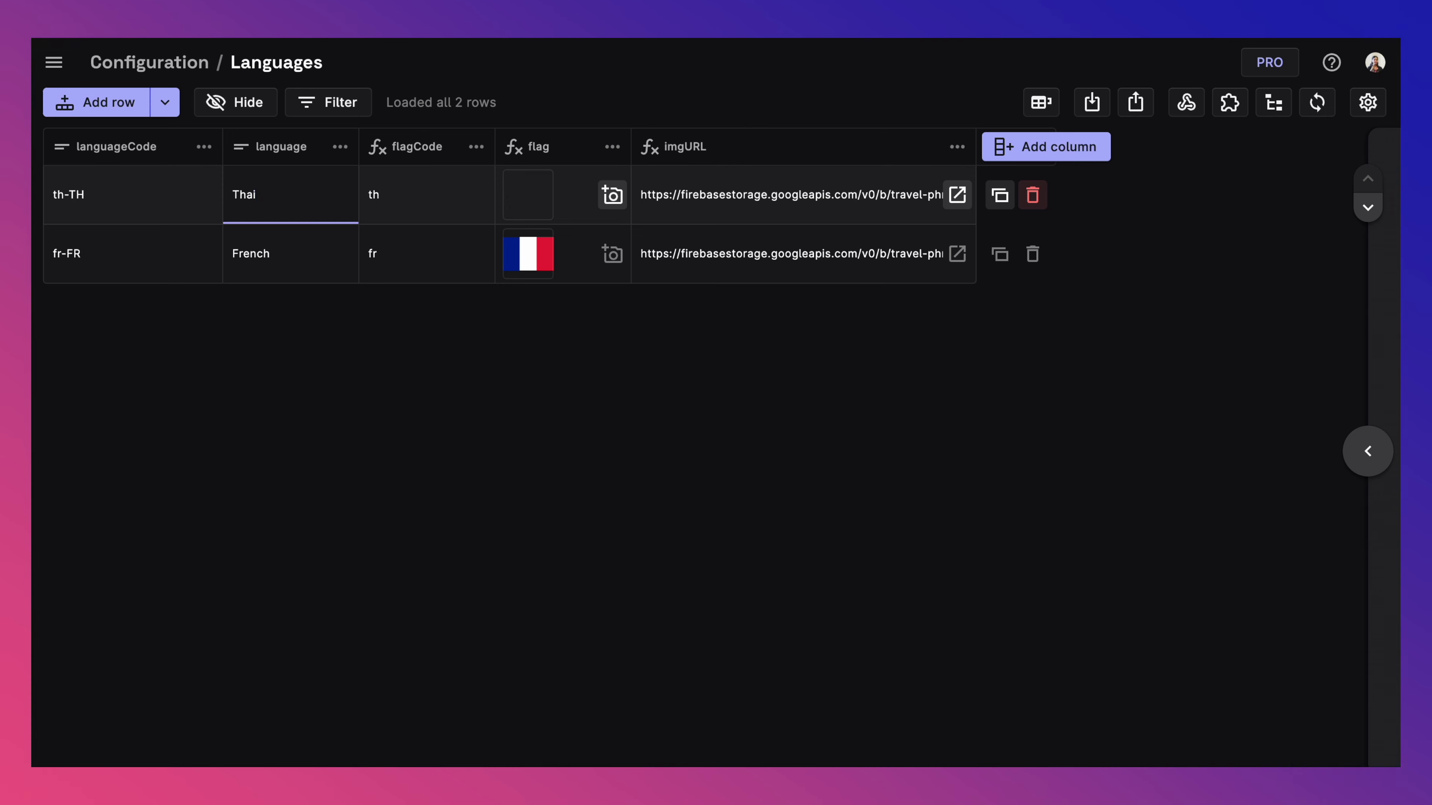
pyautogui.click(305, 231)
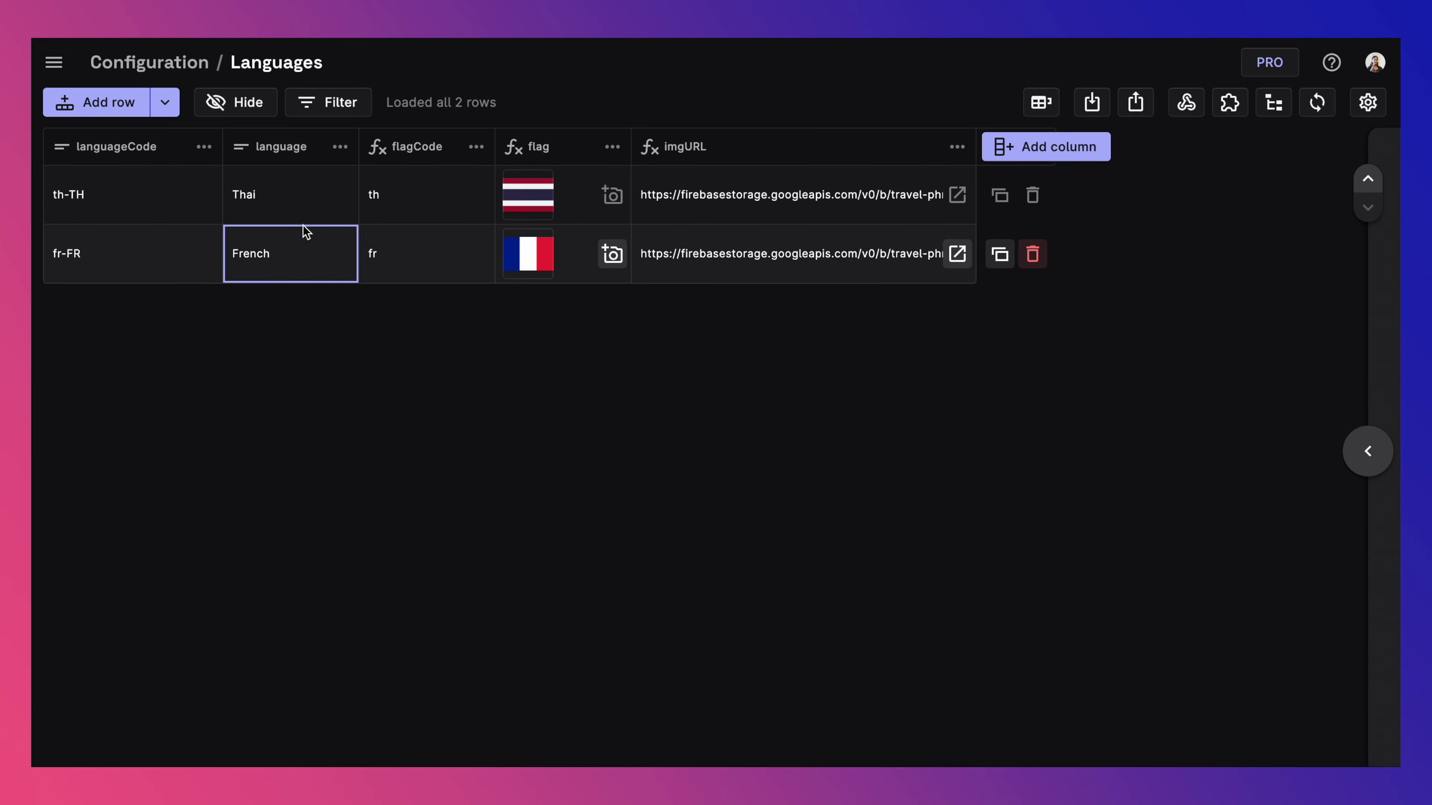
# Import the languageCode and language columns from a CSV file of languages into the Languages table
pyautogui.click(1092, 103)
pyautogui.moveTo(649, 678); pyautogui.dragTo(1000, 232)
pyautogui.click(928, 327)
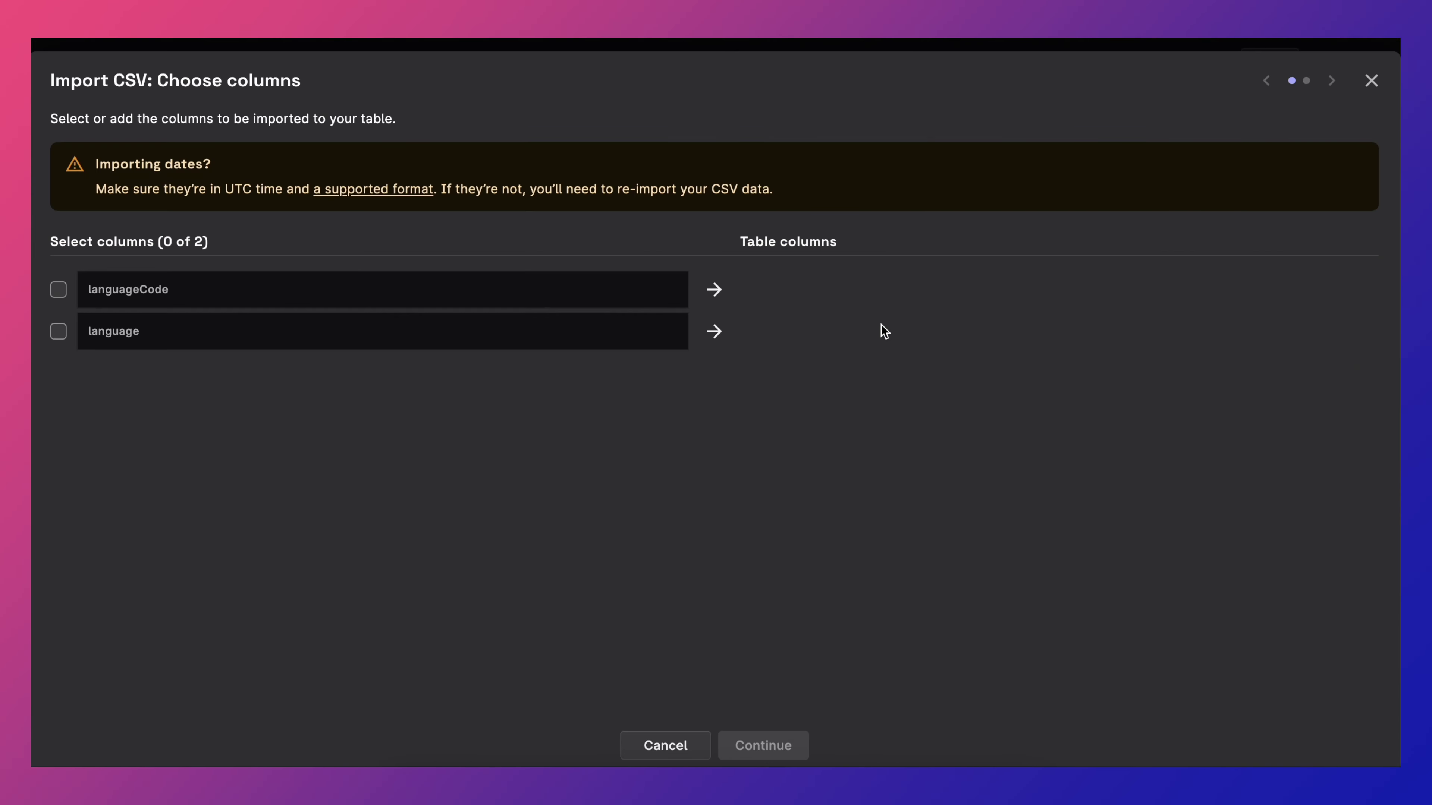
pyautogui.click(442, 305)
pyautogui.click(406, 327)
pyautogui.click(751, 747)
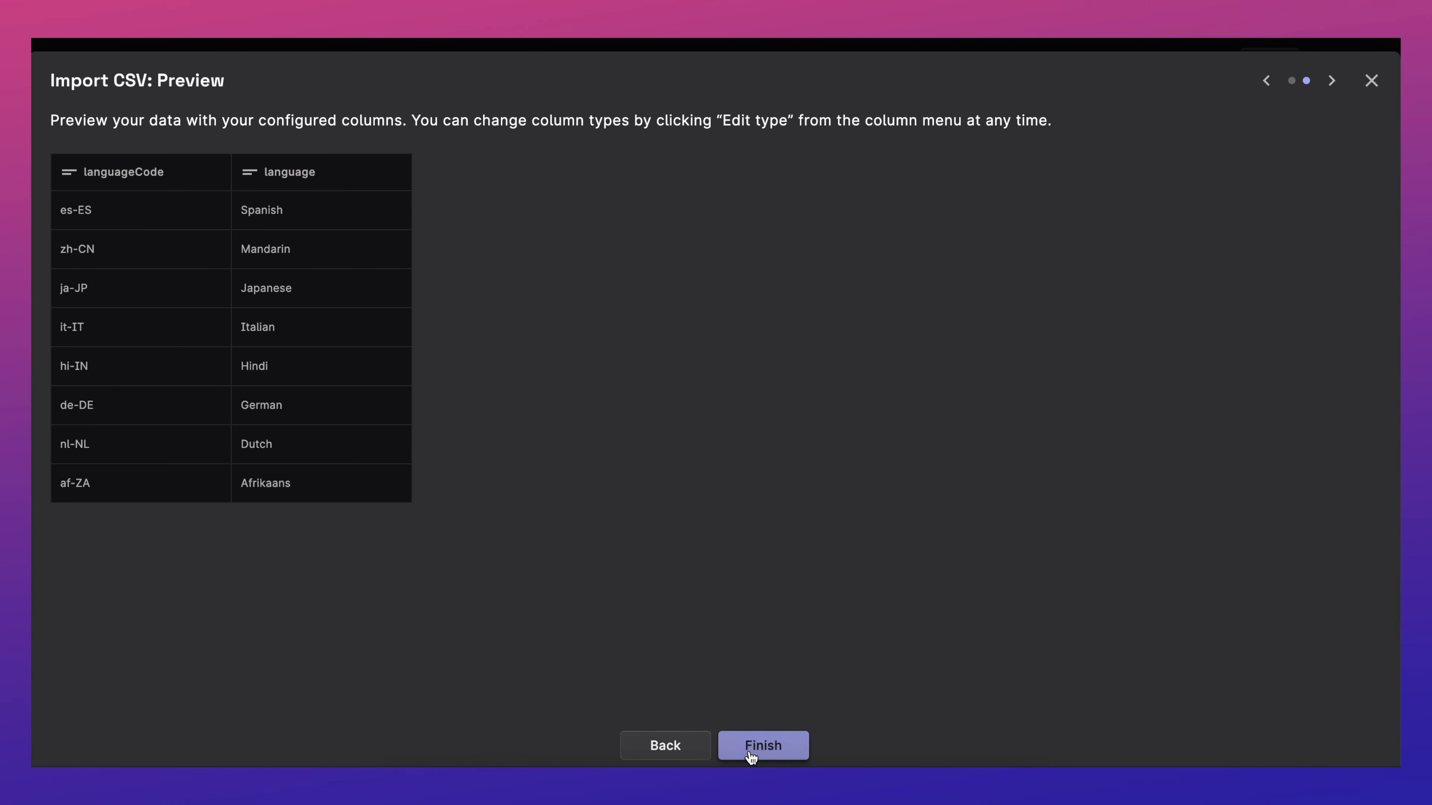
pyautogui.click(751, 753)
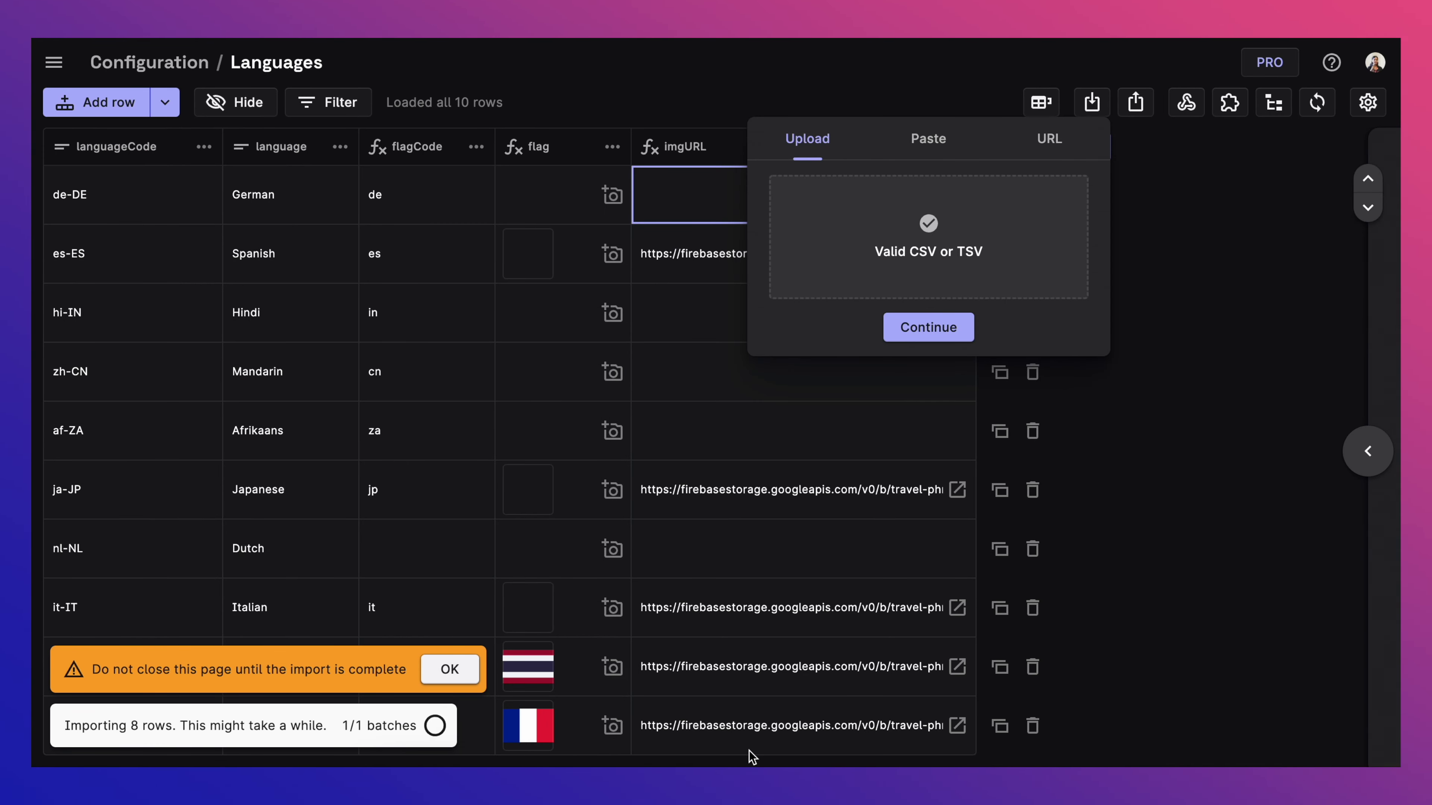
pyautogui.click(1161, 372)
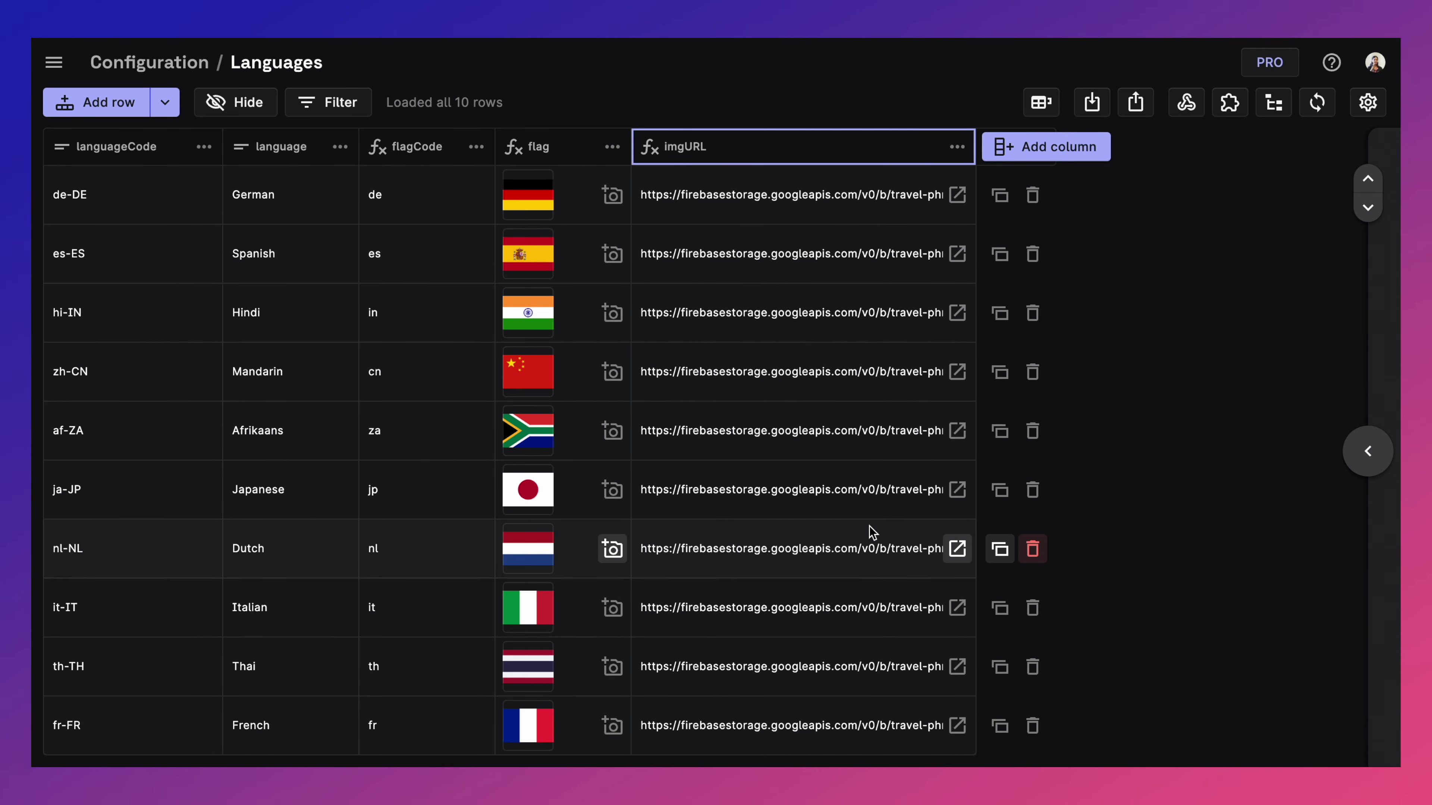
# Open the Thai row's document in Cloud Firestore and examine its stored flag, imgUrl and language fields
pyautogui.click(1368, 451)
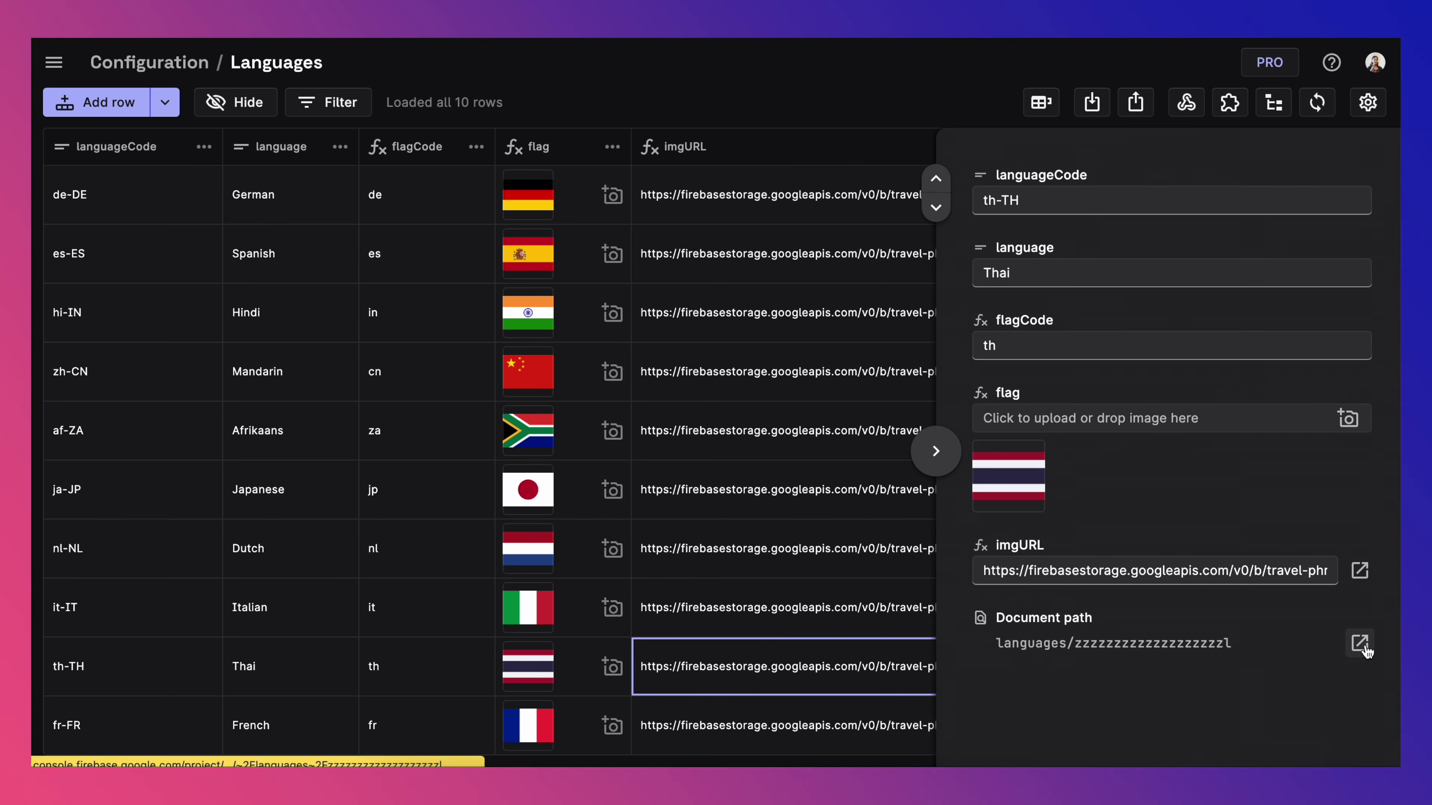
pyautogui.click(1354, 646)
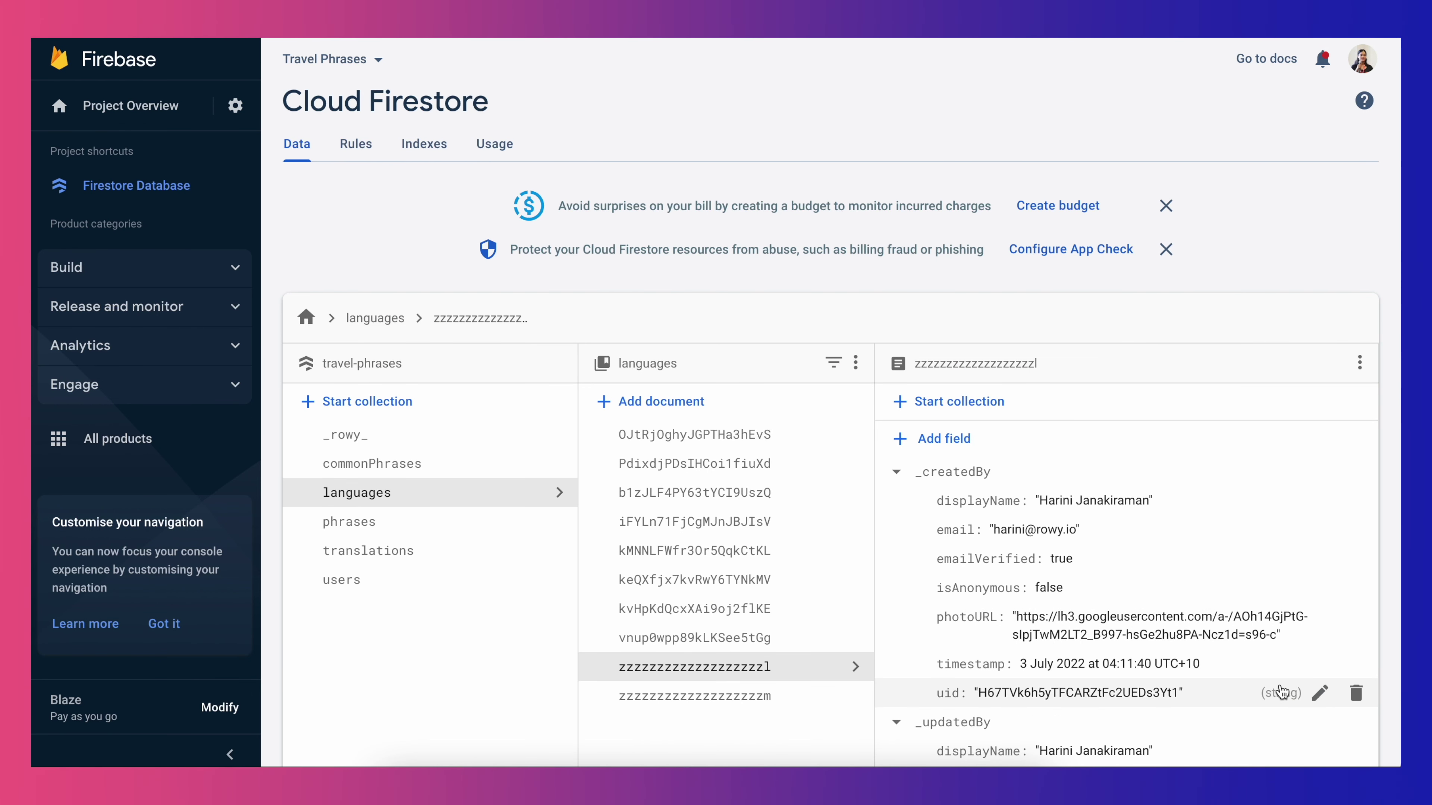
pyautogui.scroll(-10, 1297, 682)
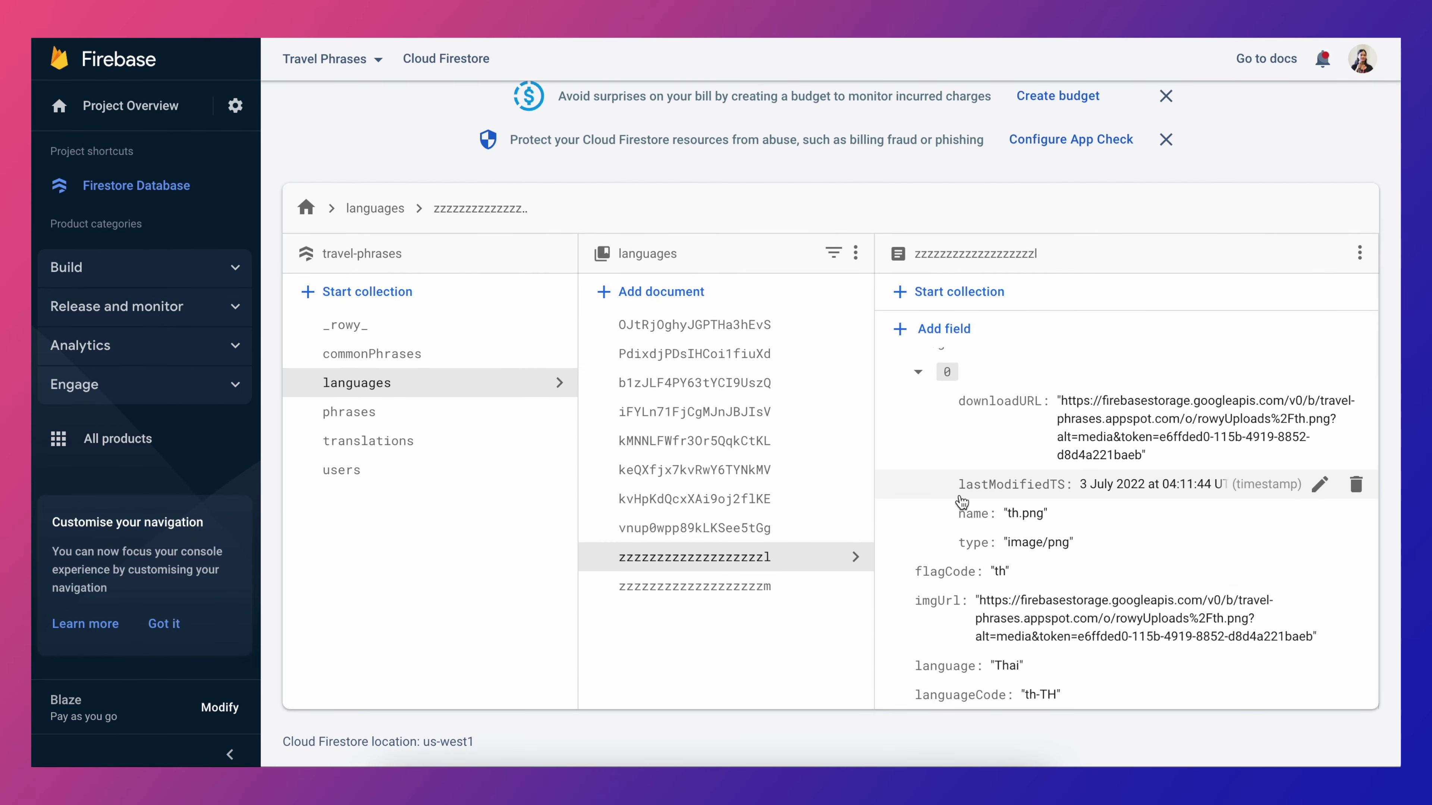
pyautogui.scroll(3, 809, 469)
pyautogui.click(812, 463)
pyautogui.scroll(-8, 975, 561)
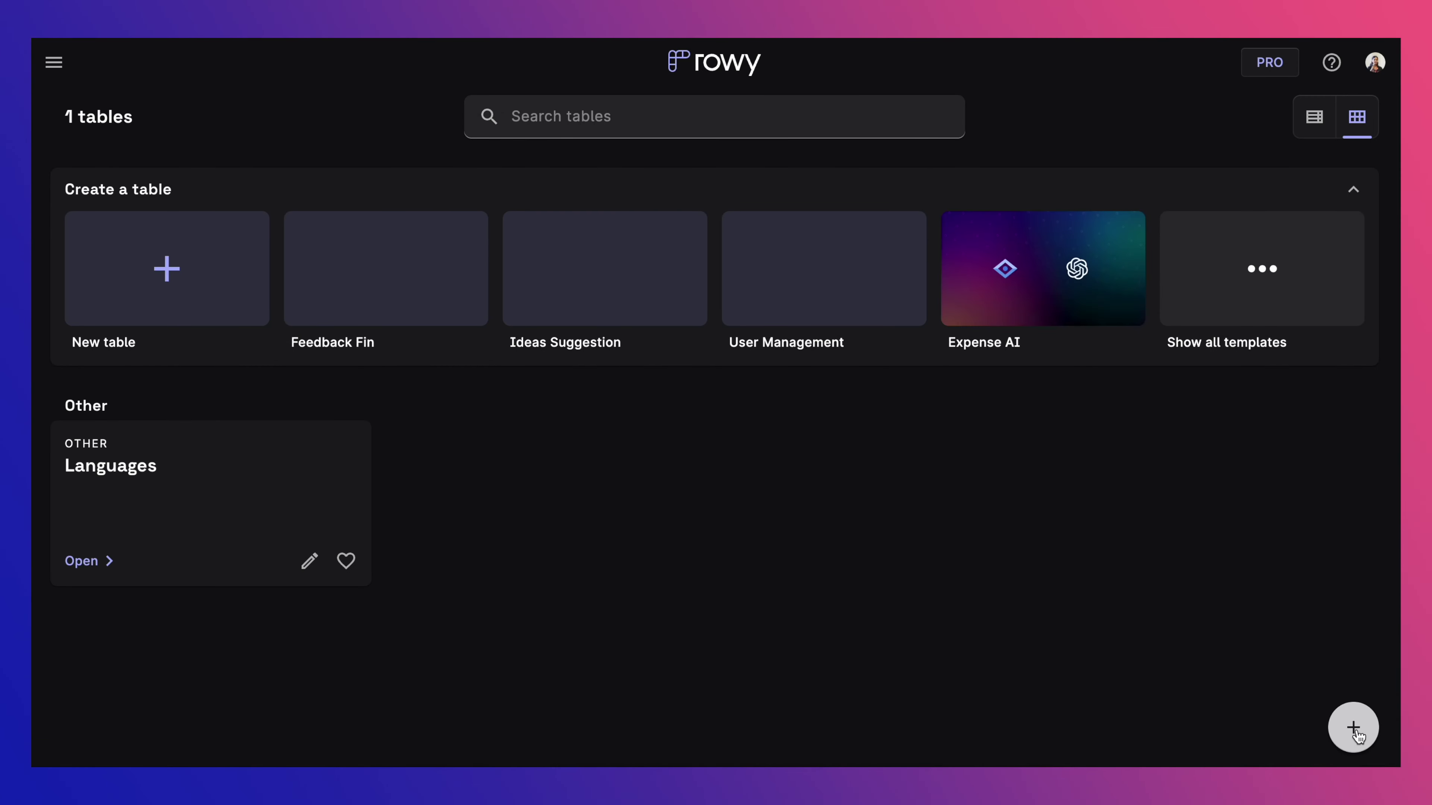
# Create a new Rowy table connected to a primary collection named Translations
pyautogui.click(1354, 729)
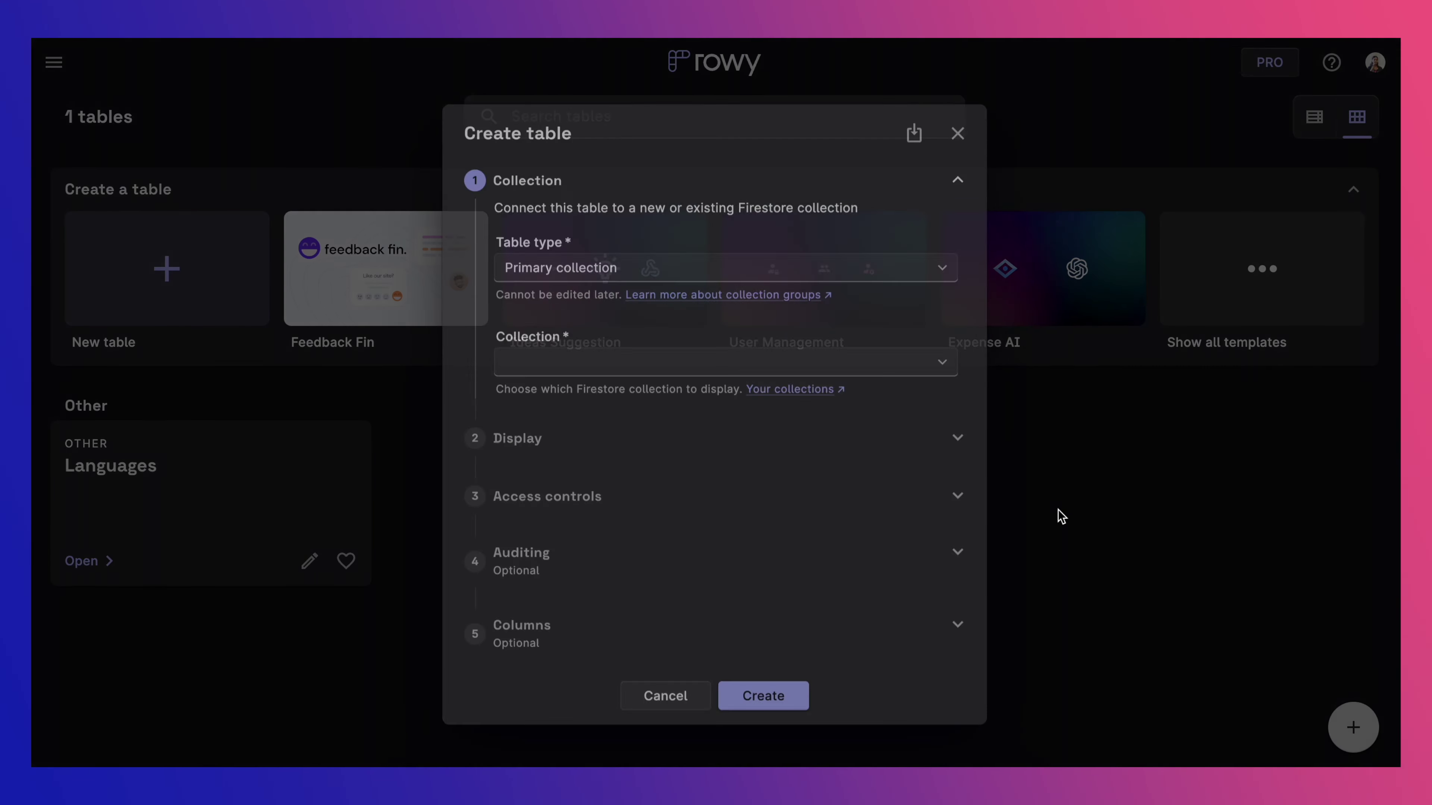
pyautogui.click(655, 351)
pyautogui.write('Translations')
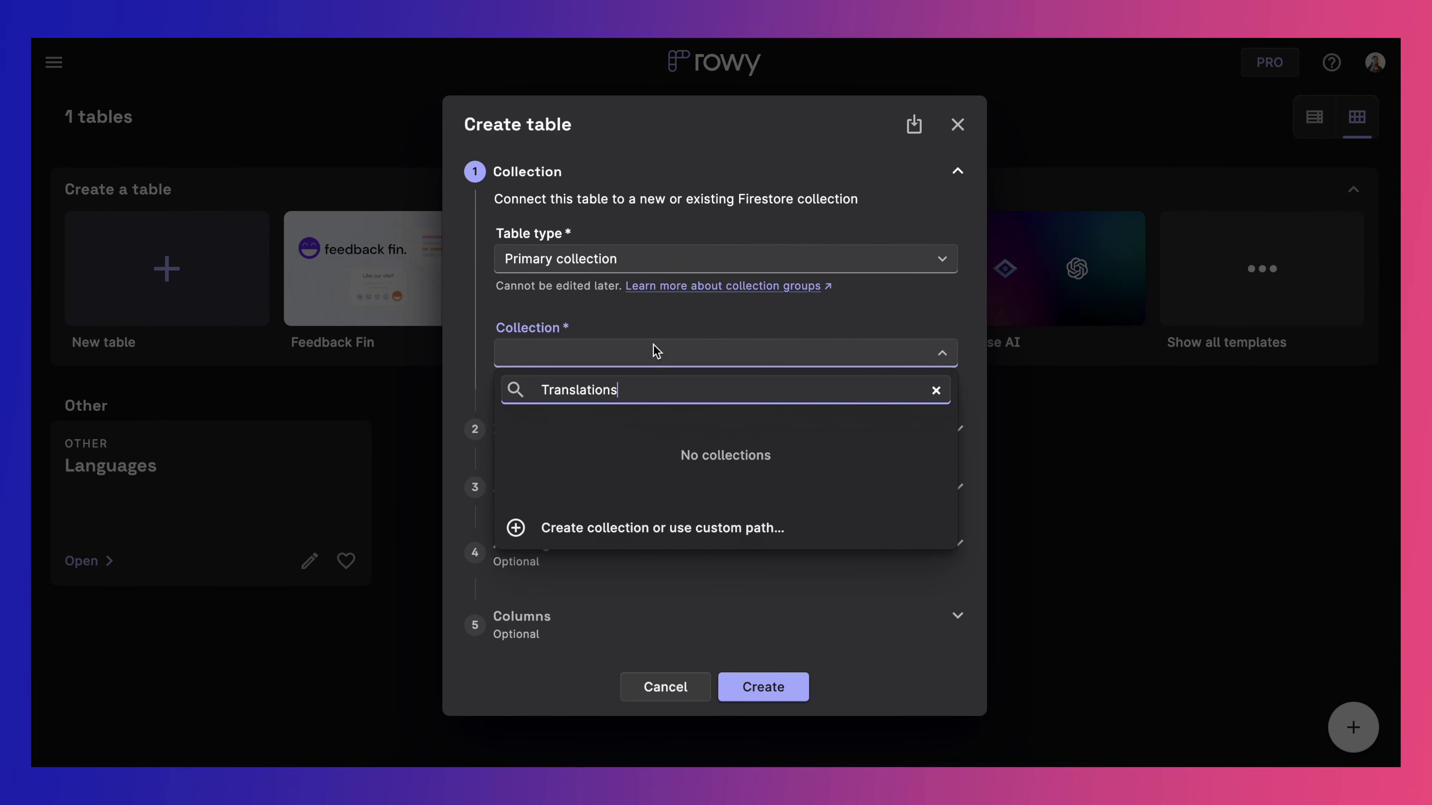
pyautogui.click(566, 515)
pyautogui.click(758, 497)
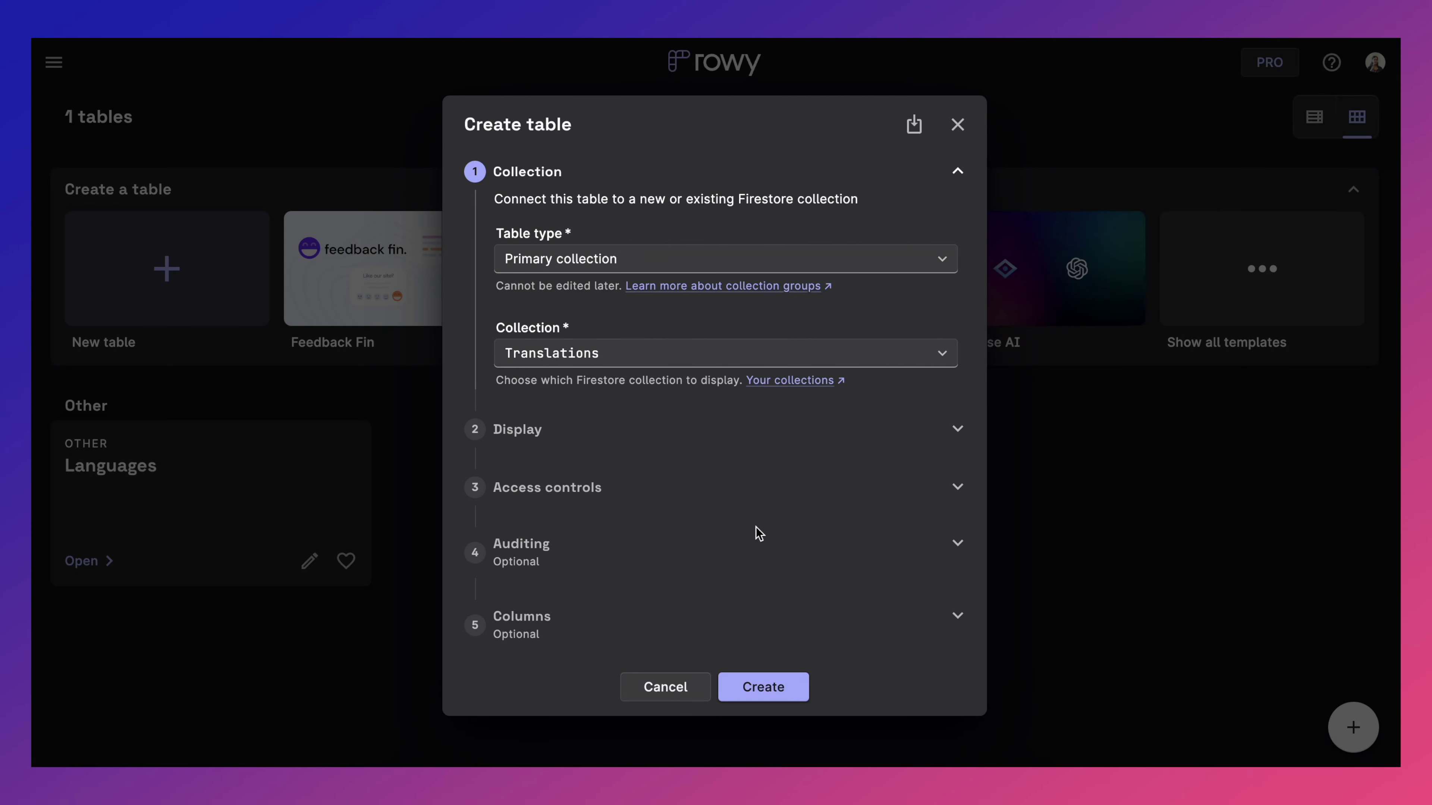
pyautogui.click(762, 687)
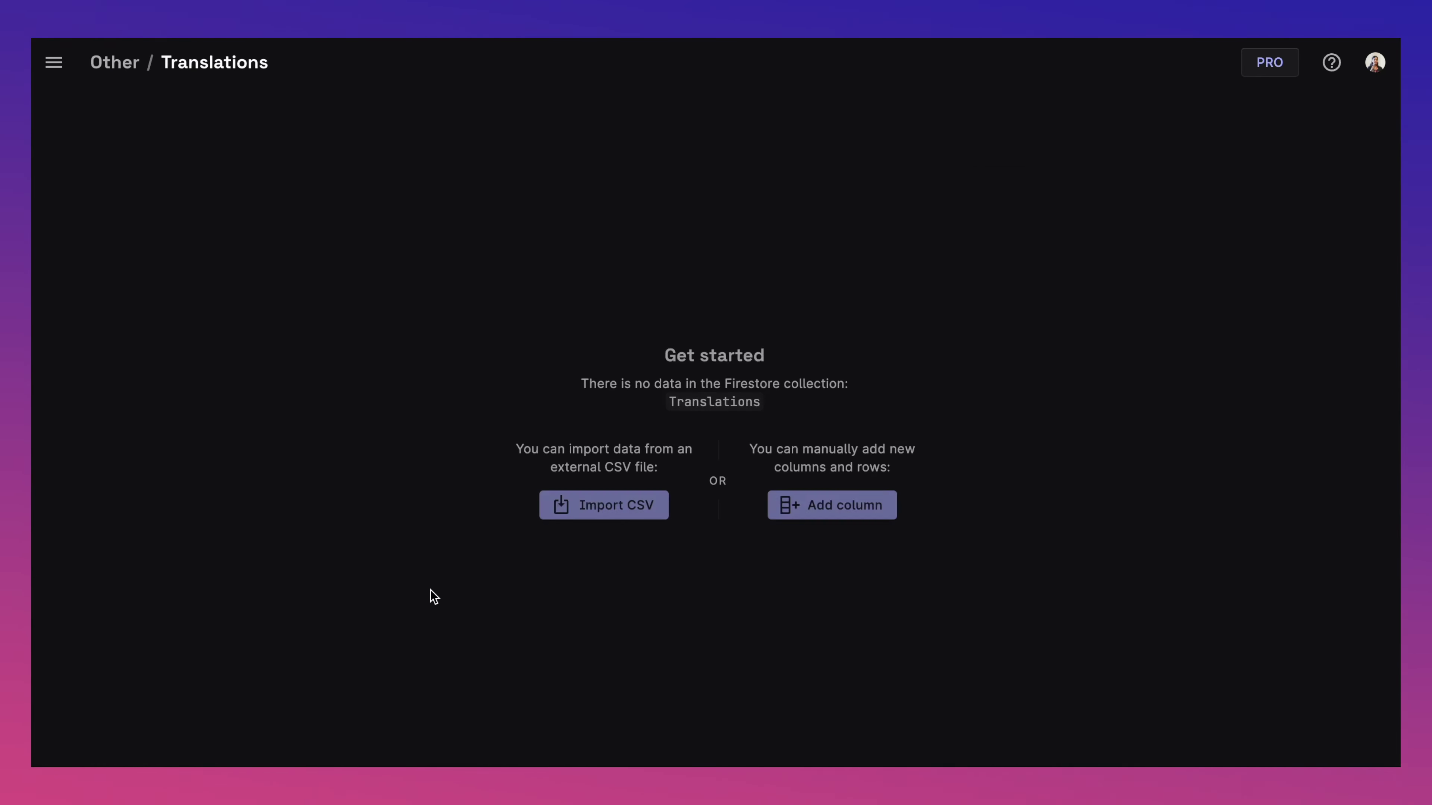
# Add columns named text, languageCode as Short Text, and translationText as Derivative to the Translations table
pyautogui.click(804, 517)
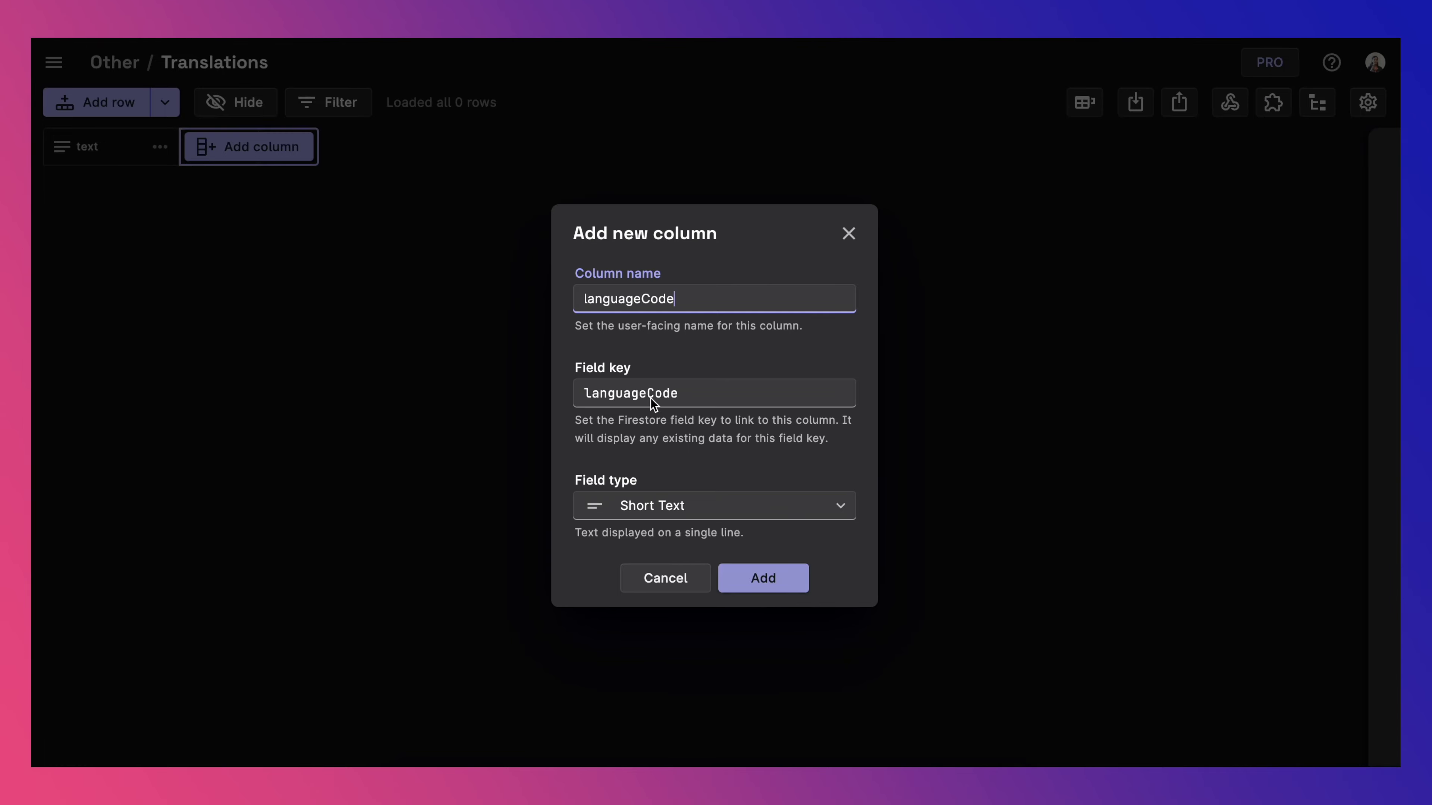
pyautogui.press('Return')
pyautogui.click(425, 147)
pyautogui.write('translationText')
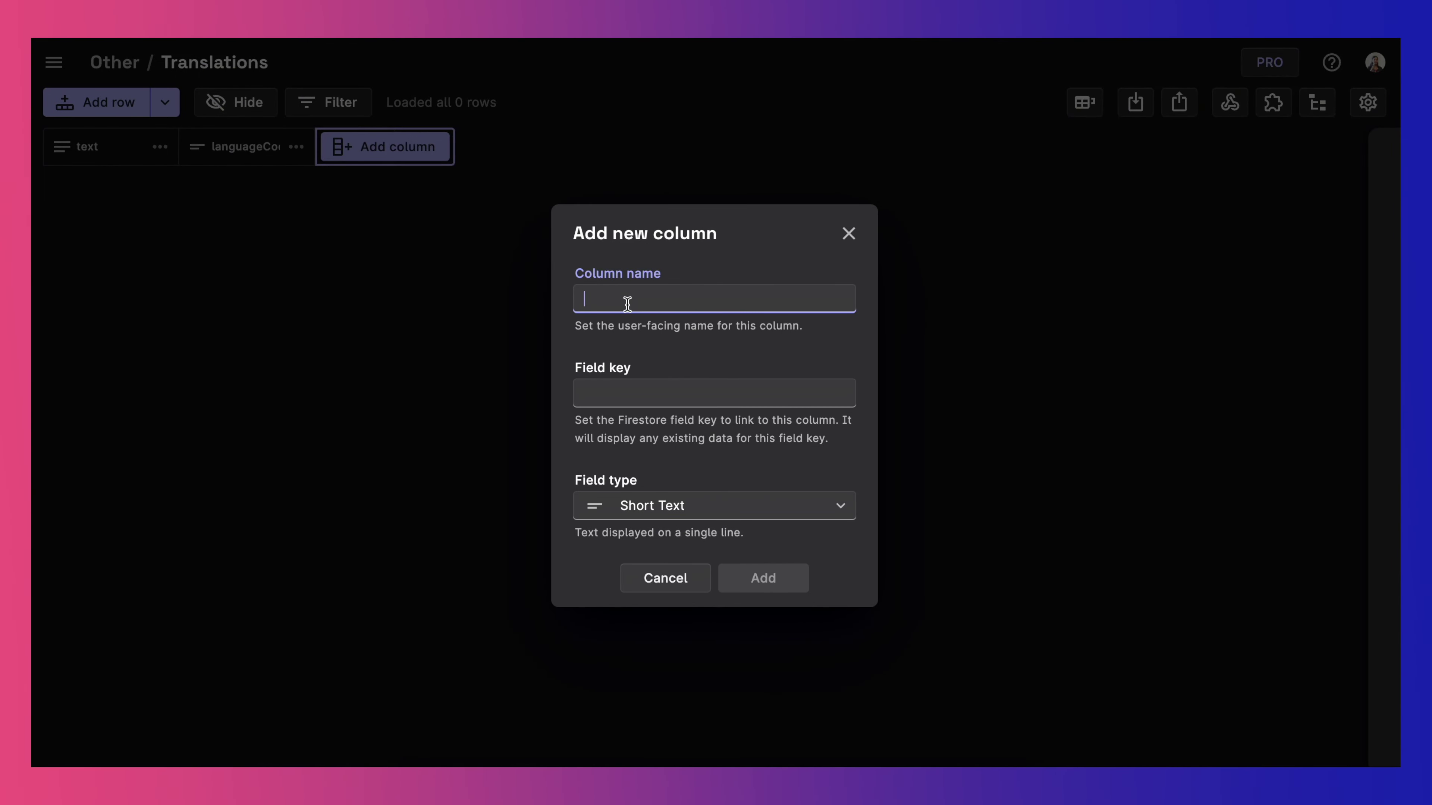
pyautogui.click(648, 504)
pyautogui.write('de')
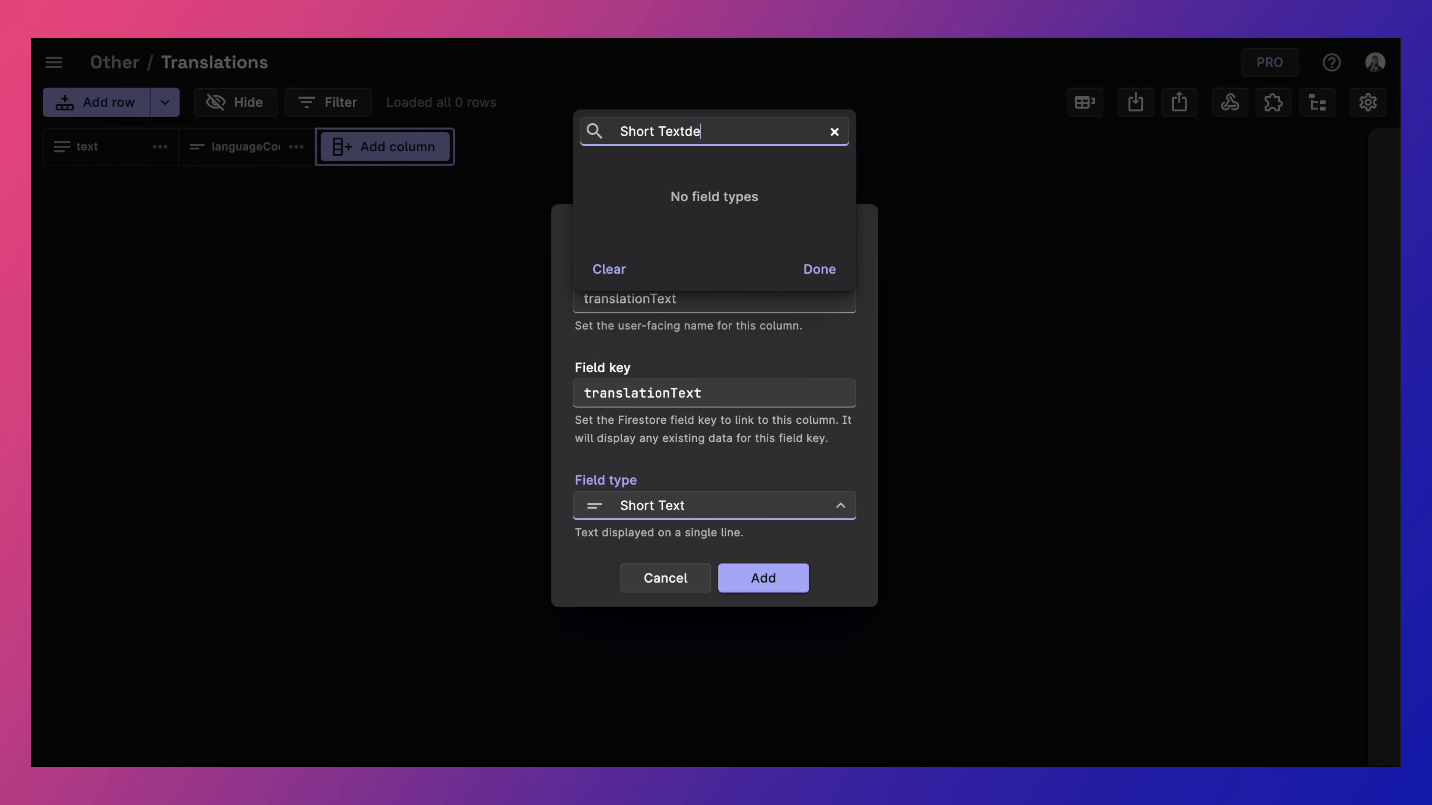
pyautogui.hotkey('ctrl', 'a')
pyautogui.write('der')
pyautogui.click(679, 255)
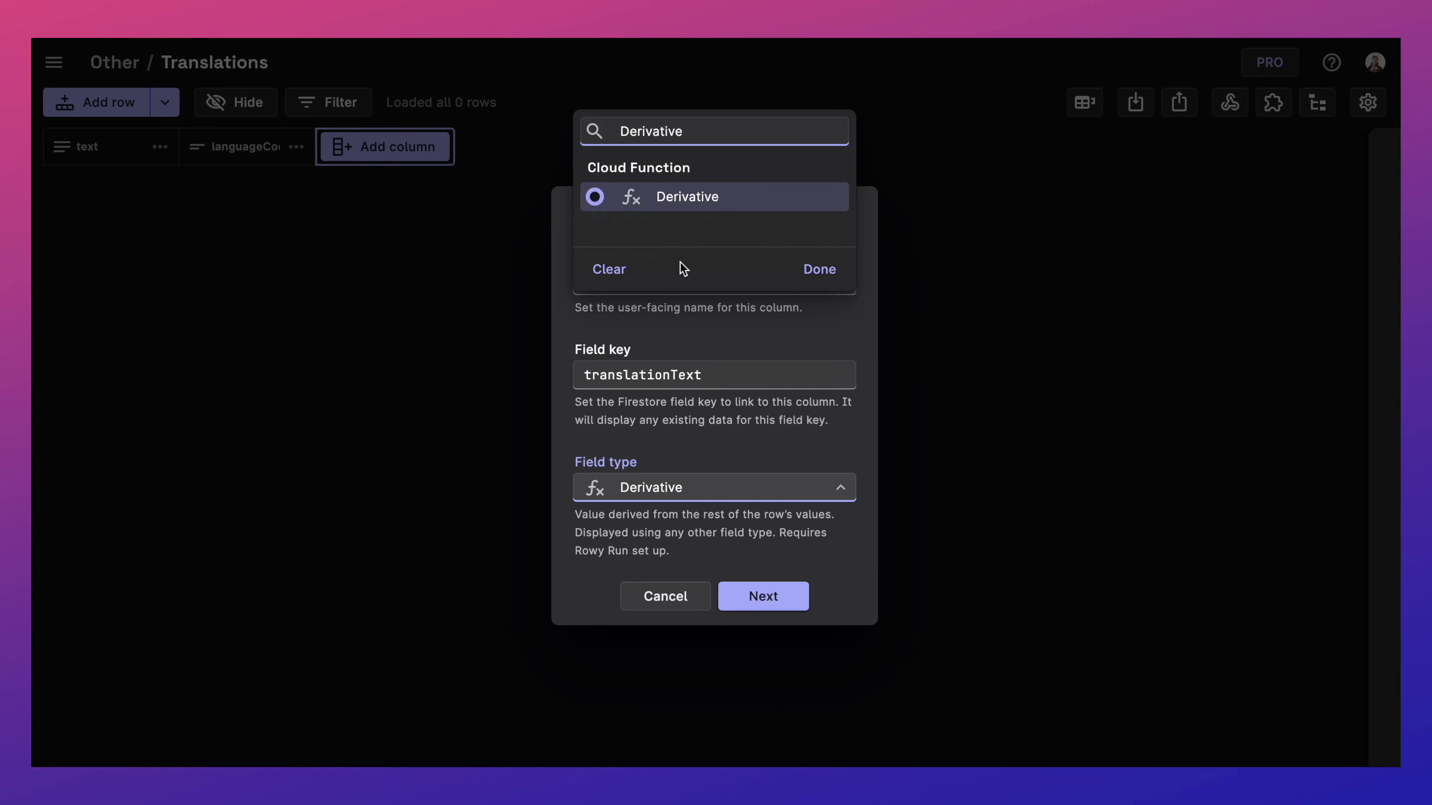
pyautogui.click(758, 594)
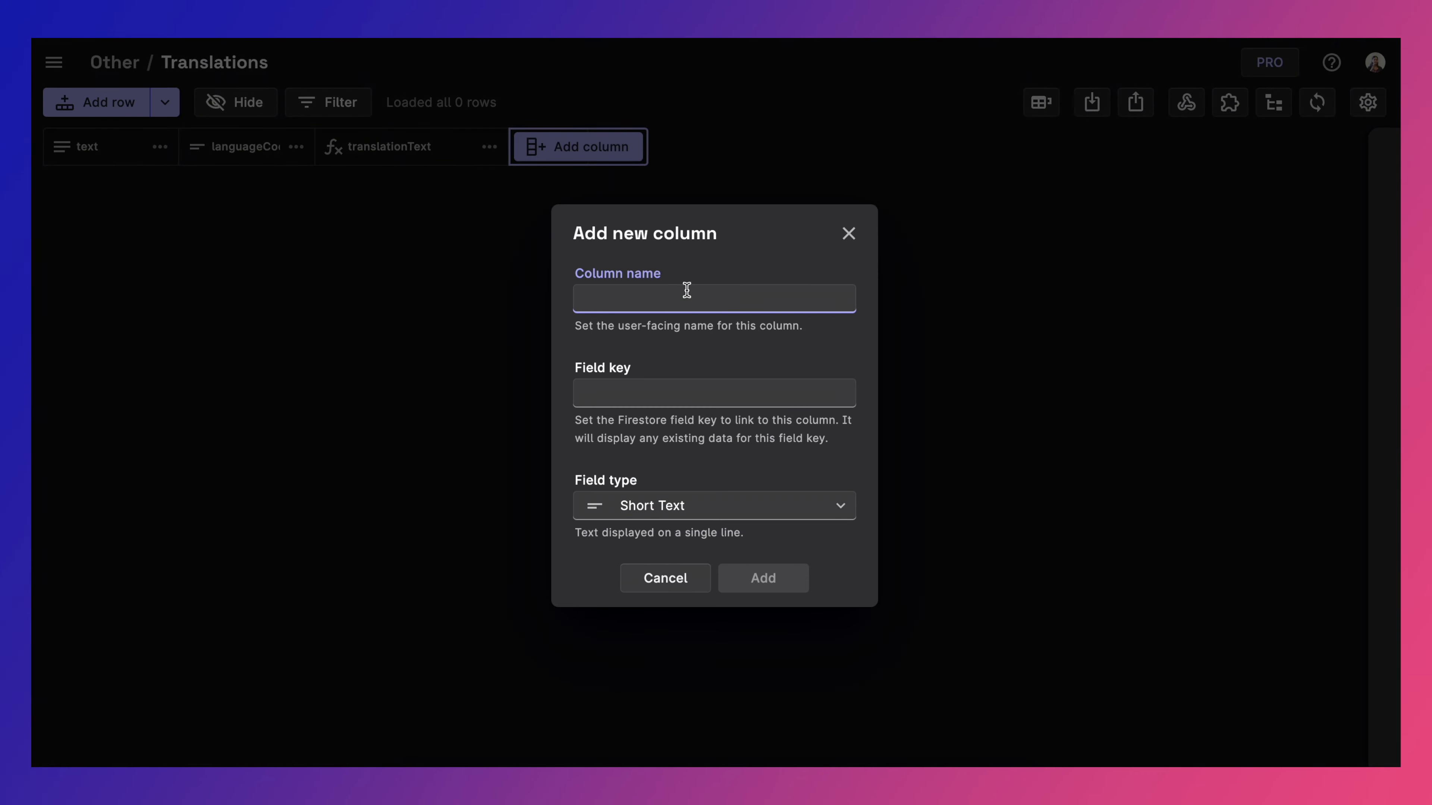
# Add a Derivative column named translationAudio with translationText as its listener field and File as its output field type
pyautogui.write('transla')
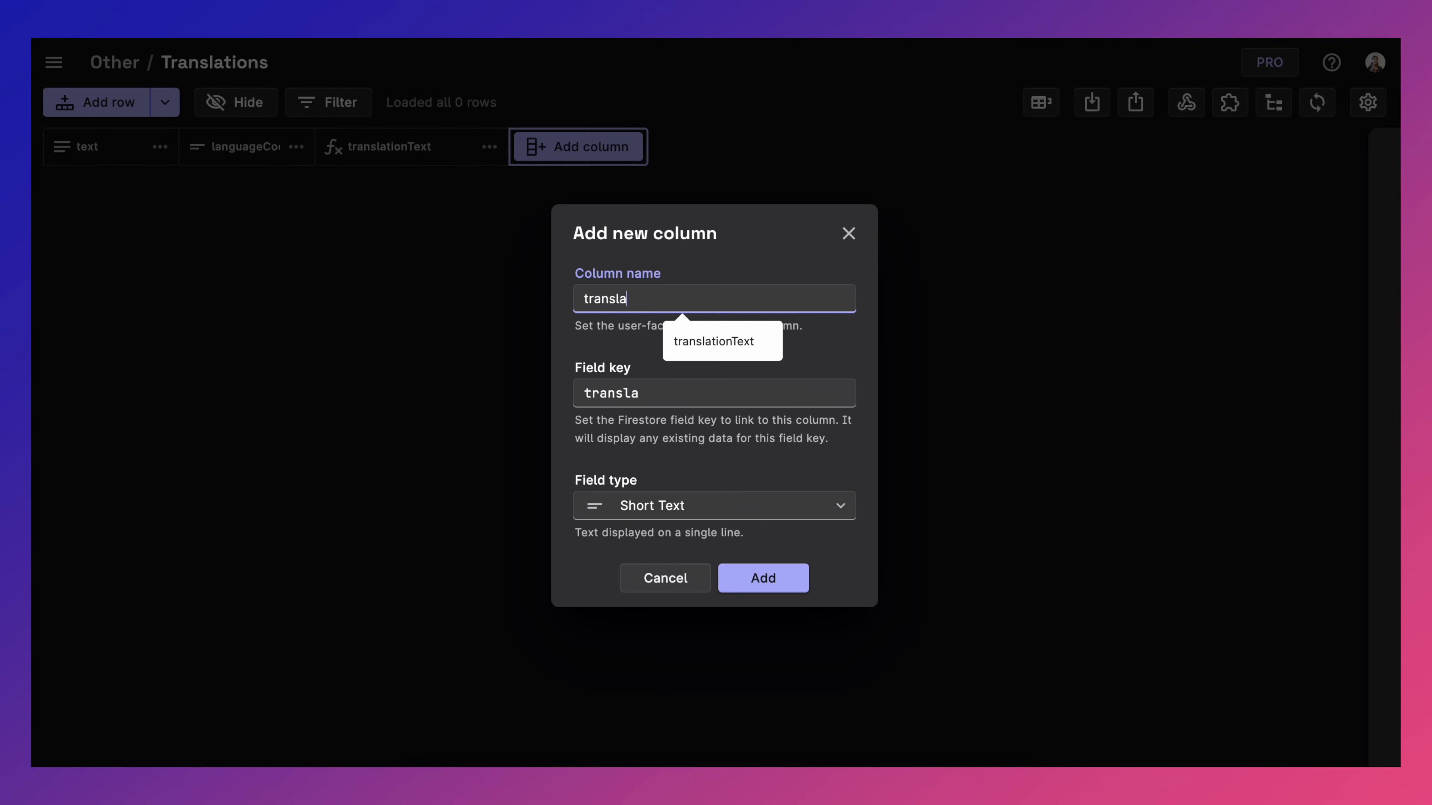
pyautogui.write('tionAudio')
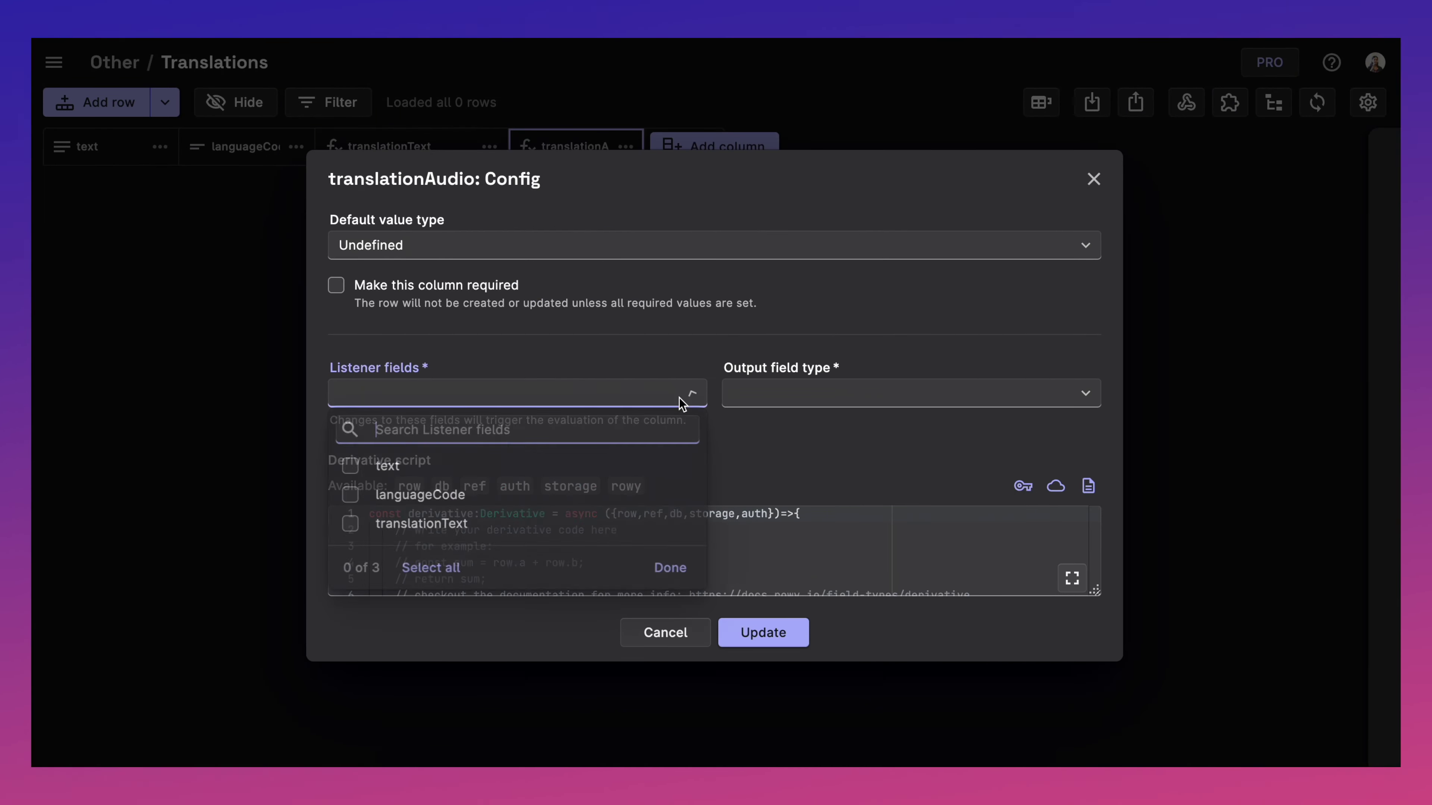
pyautogui.click(533, 525)
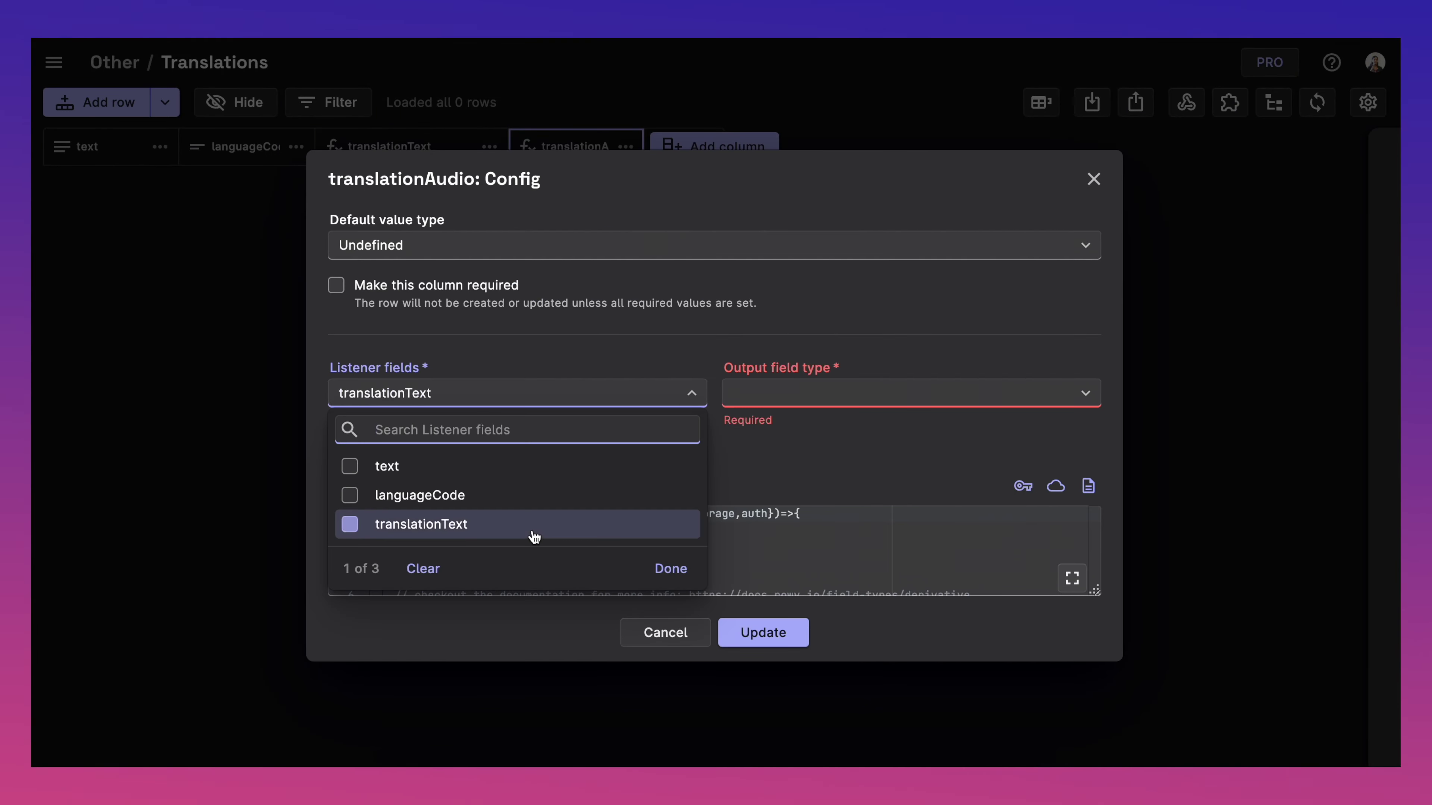
pyautogui.click(785, 395)
pyautogui.write('file')
pyautogui.click(815, 195)
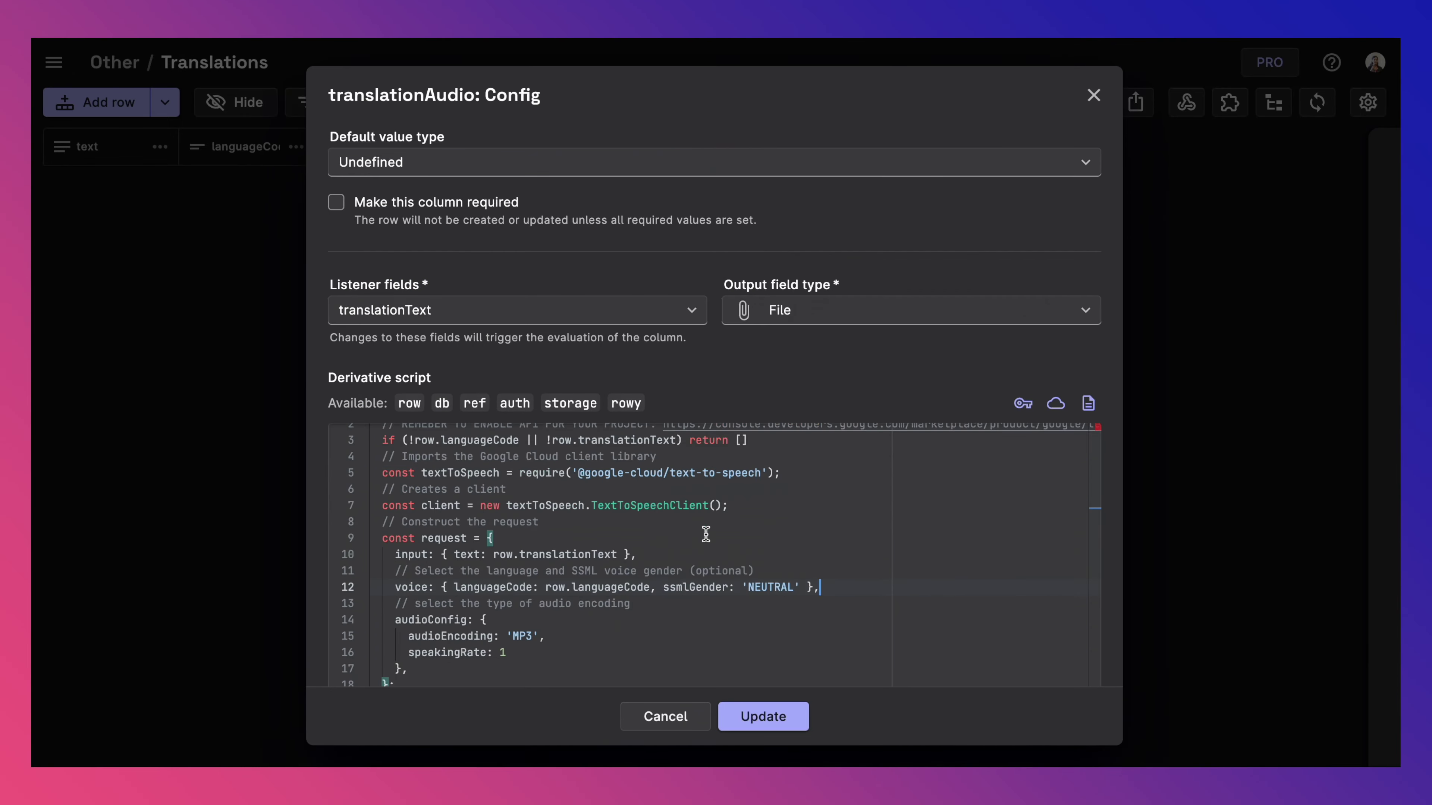
pyautogui.scroll(-3, 706, 534)
pyautogui.scroll(3, 706, 534)
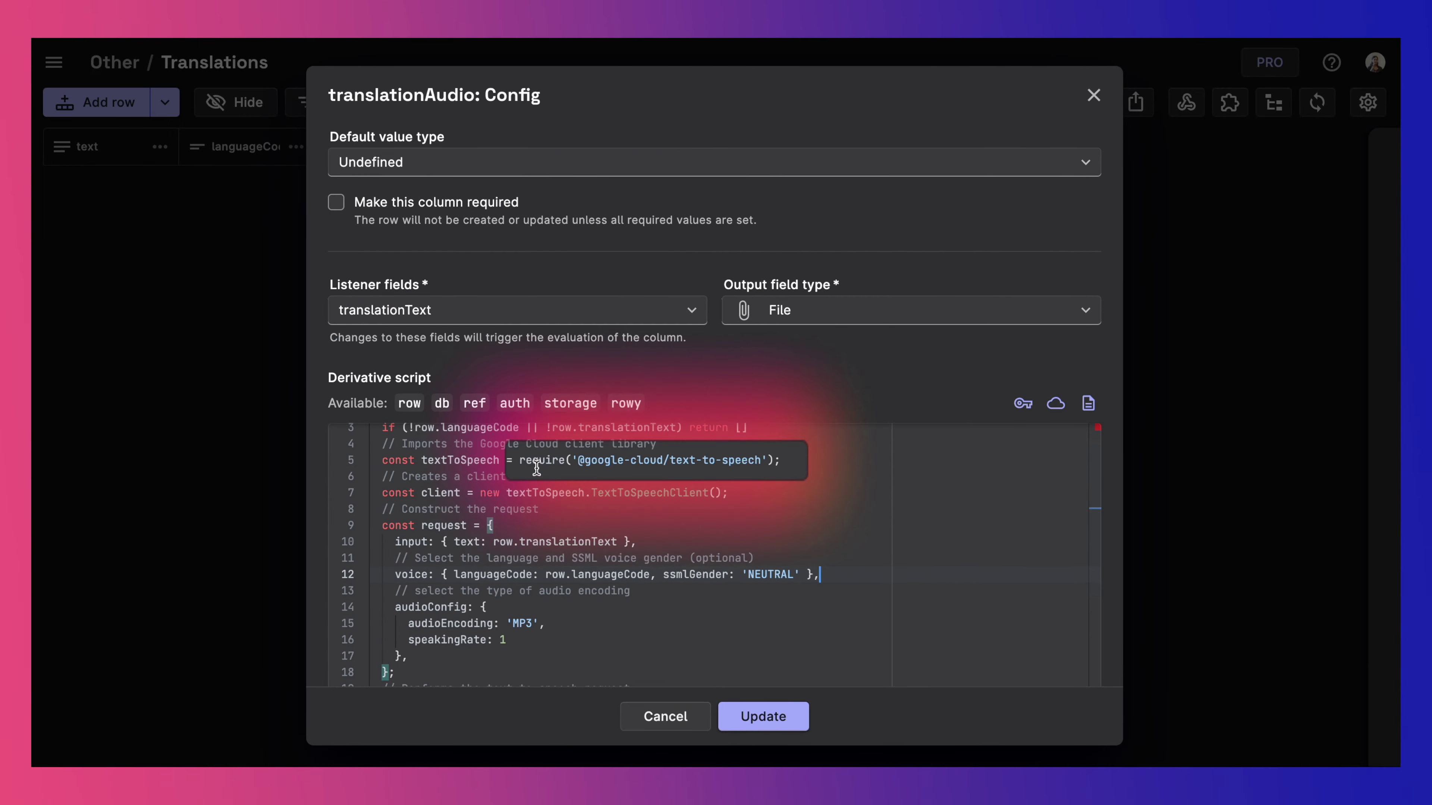
pyautogui.moveTo(522, 456); pyautogui.dragTo(801, 457)
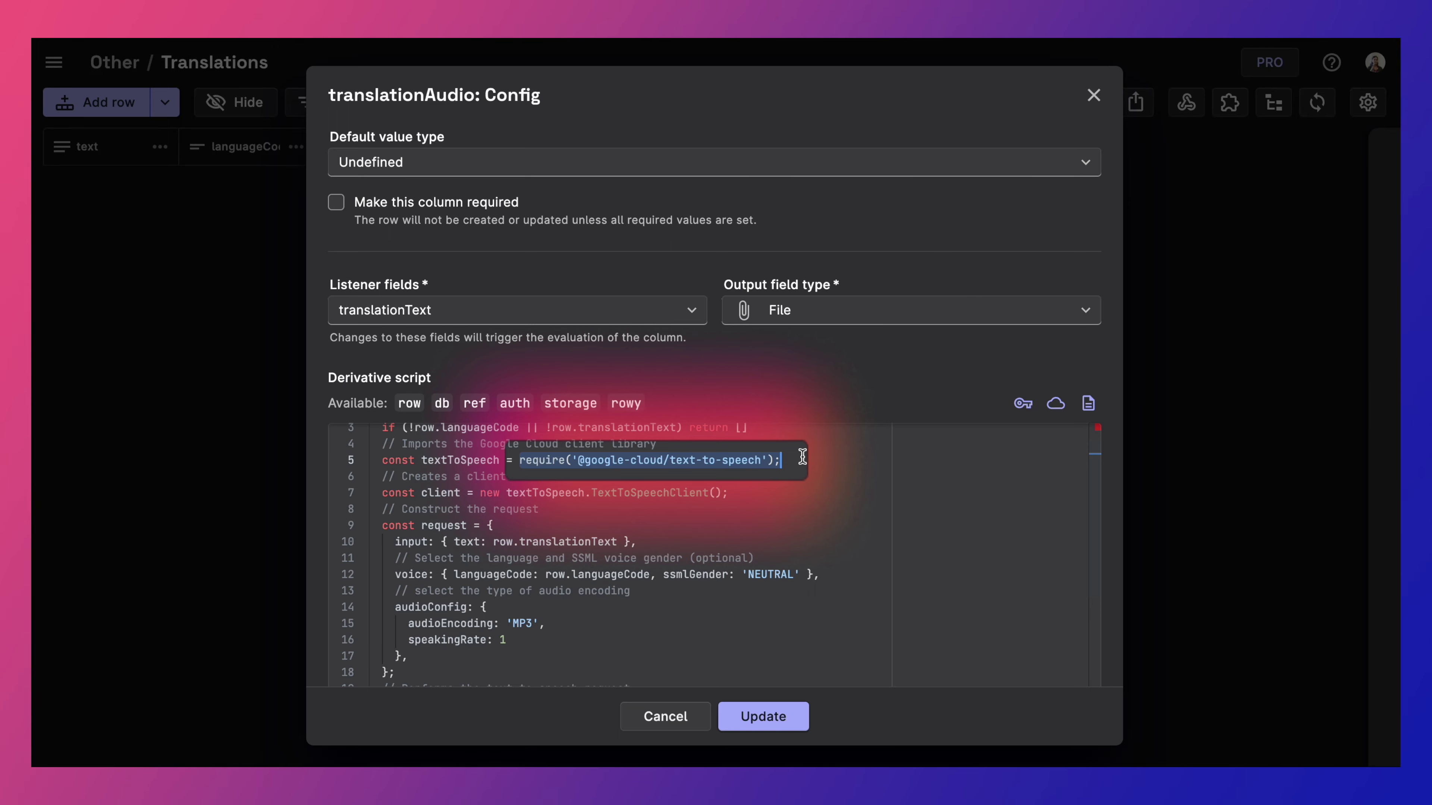
pyautogui.click(761, 715)
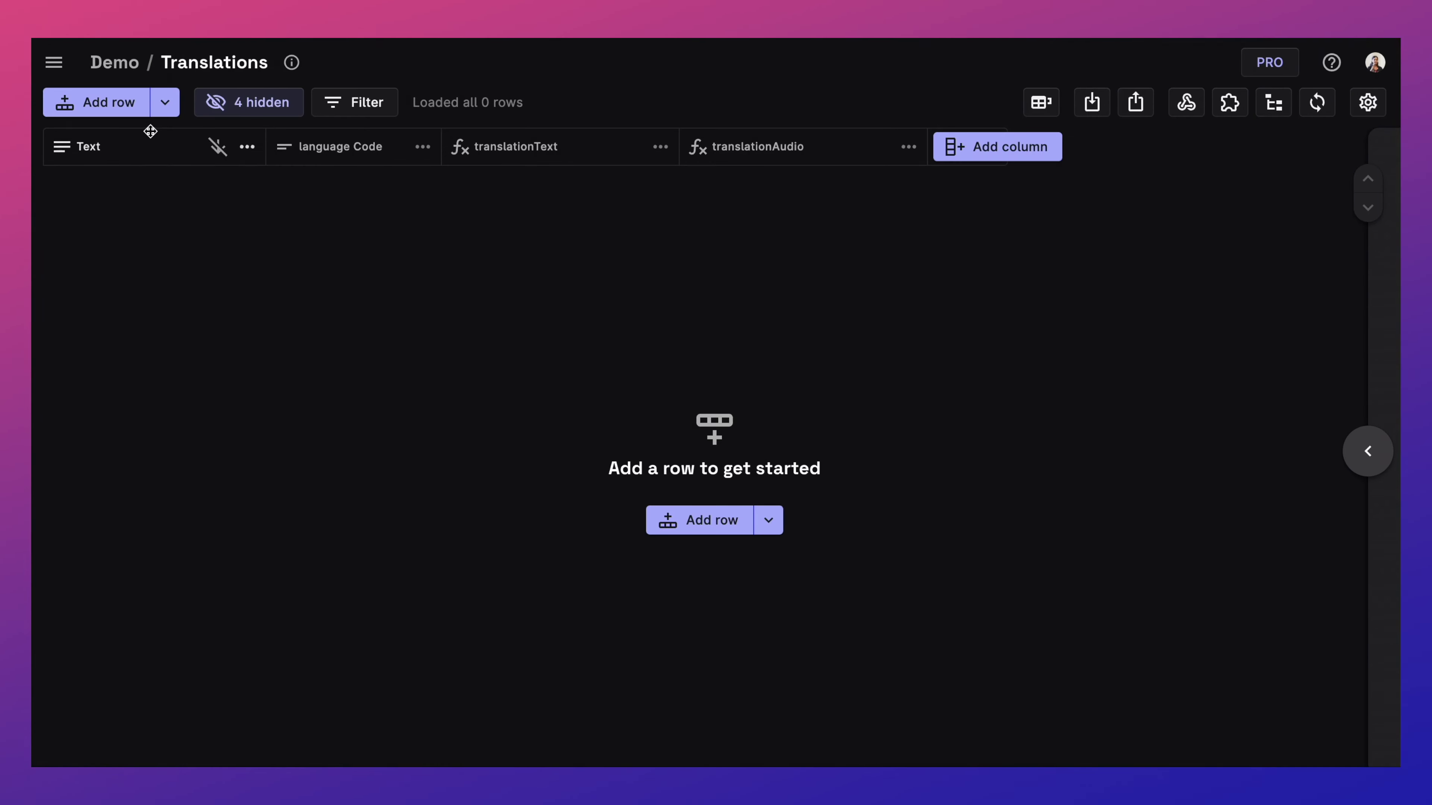
# Add a row to the Translations table with a text to translate and language code fr-FR
pyautogui.click(109, 102)
pyautogui.doubleClick(123, 214)
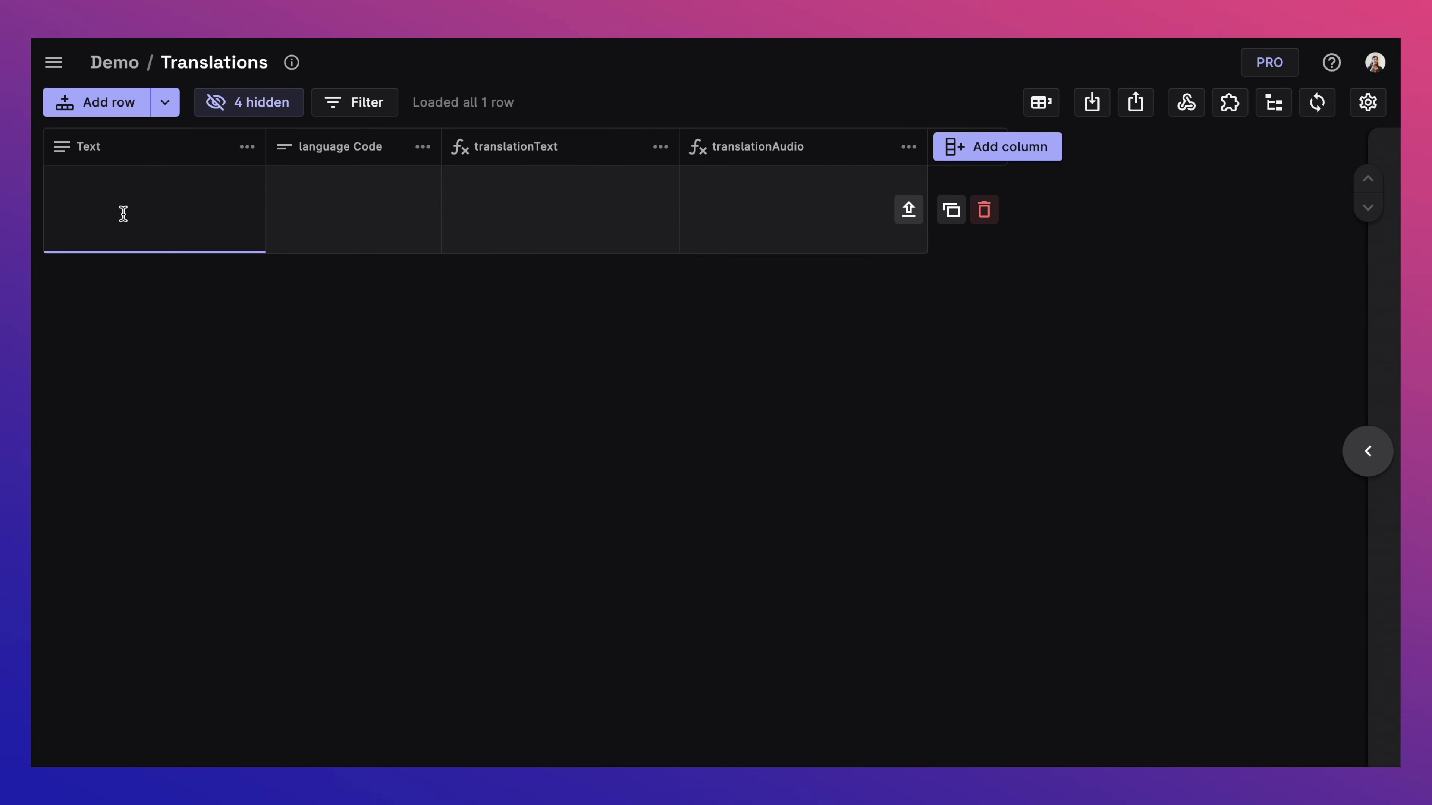
pyautogui.click(368, 239)
pyautogui.write('fr-FR')
pyautogui.press('Return')
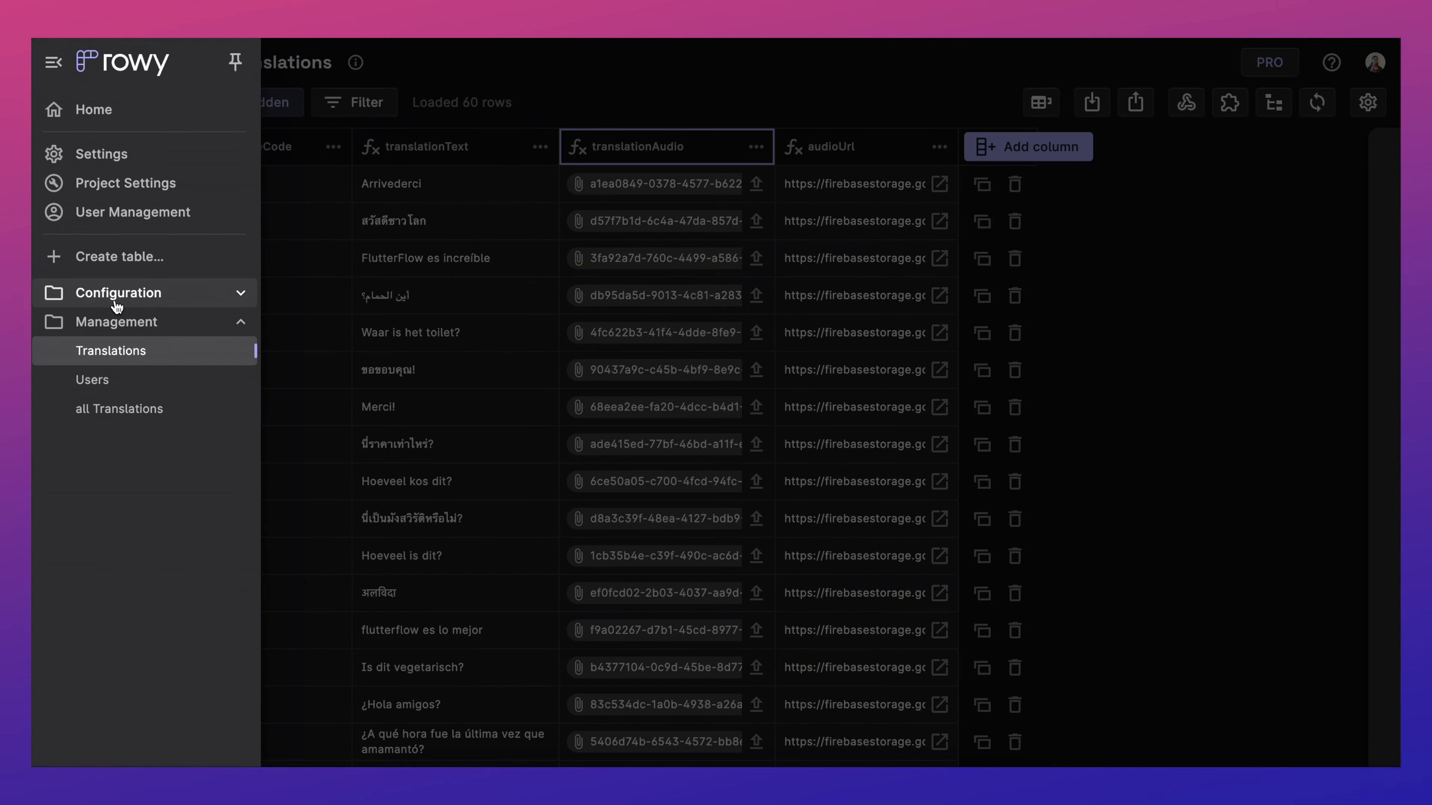
# Open the common Phrases table and examine the required roles and required fields in the generate translations column's configuration
pyautogui.click(117, 306)
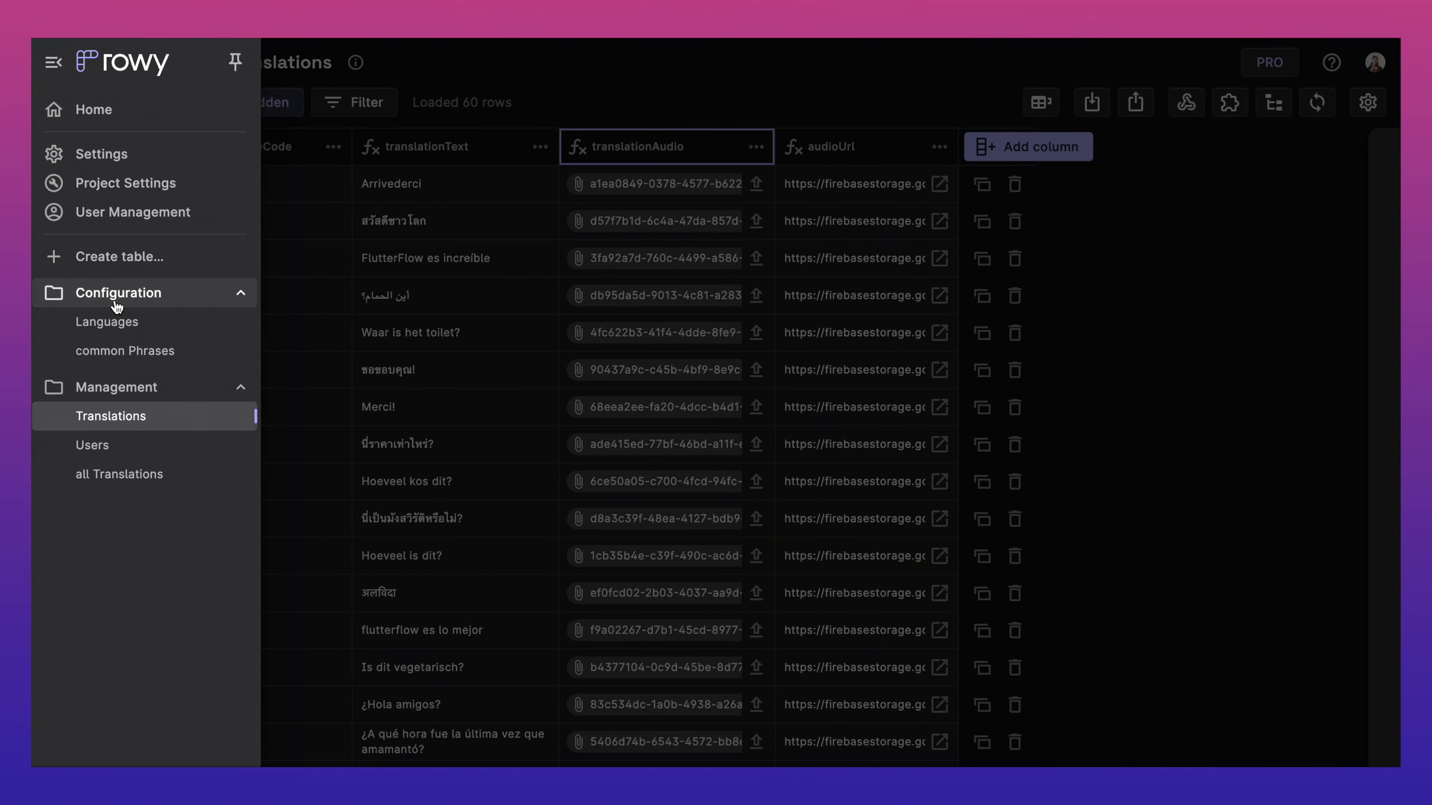
pyautogui.click(118, 351)
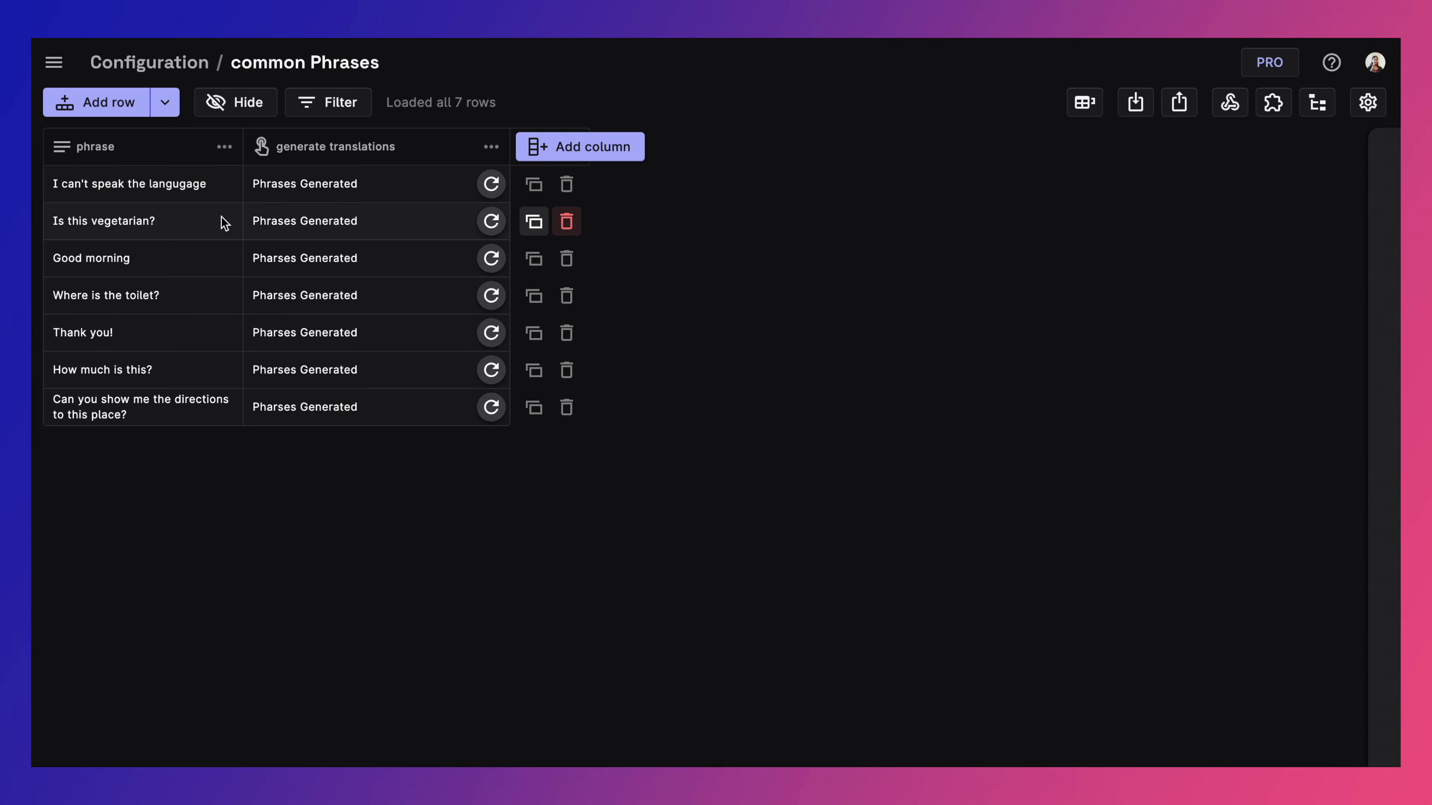
pyautogui.click(491, 146)
pyautogui.click(381, 502)
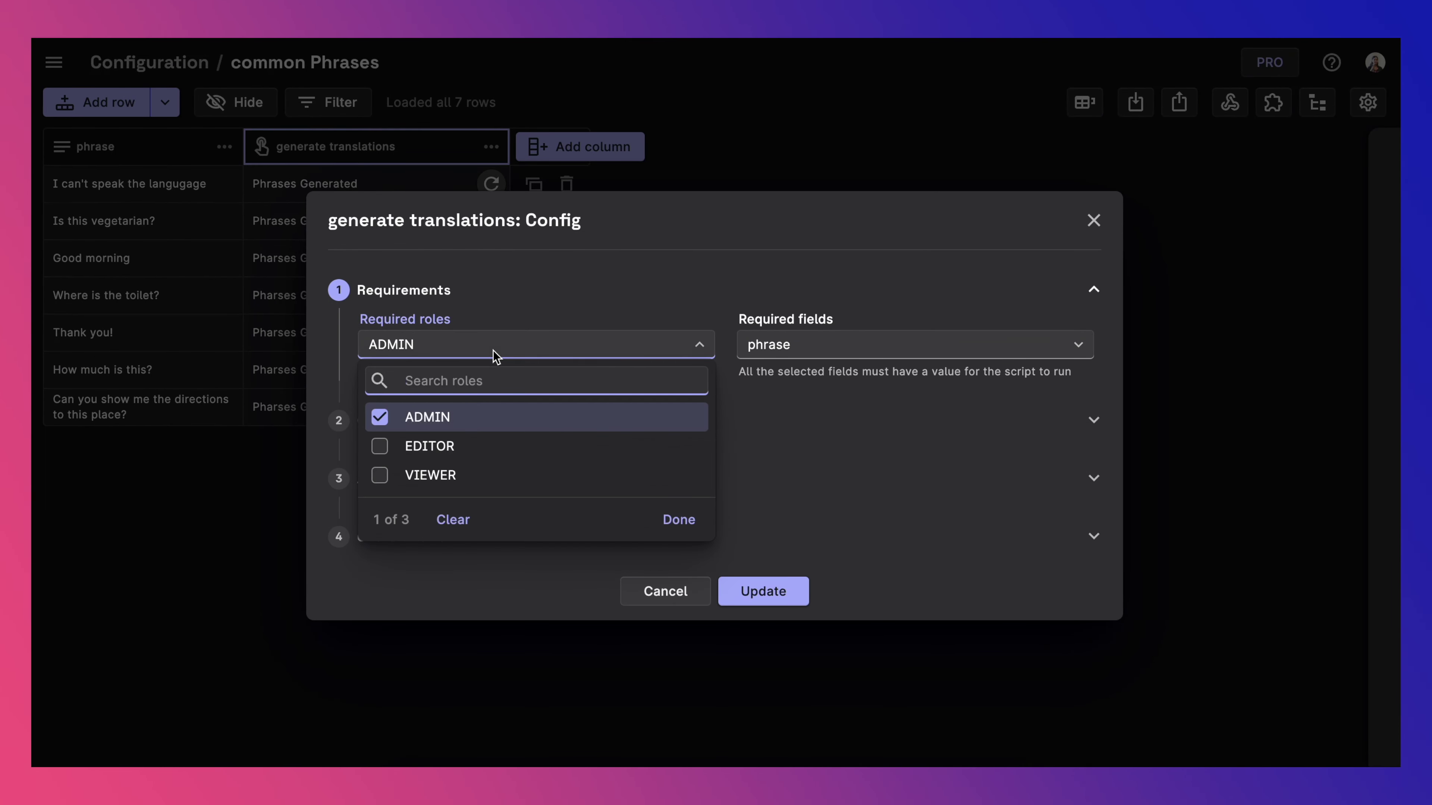
pyautogui.click(516, 322)
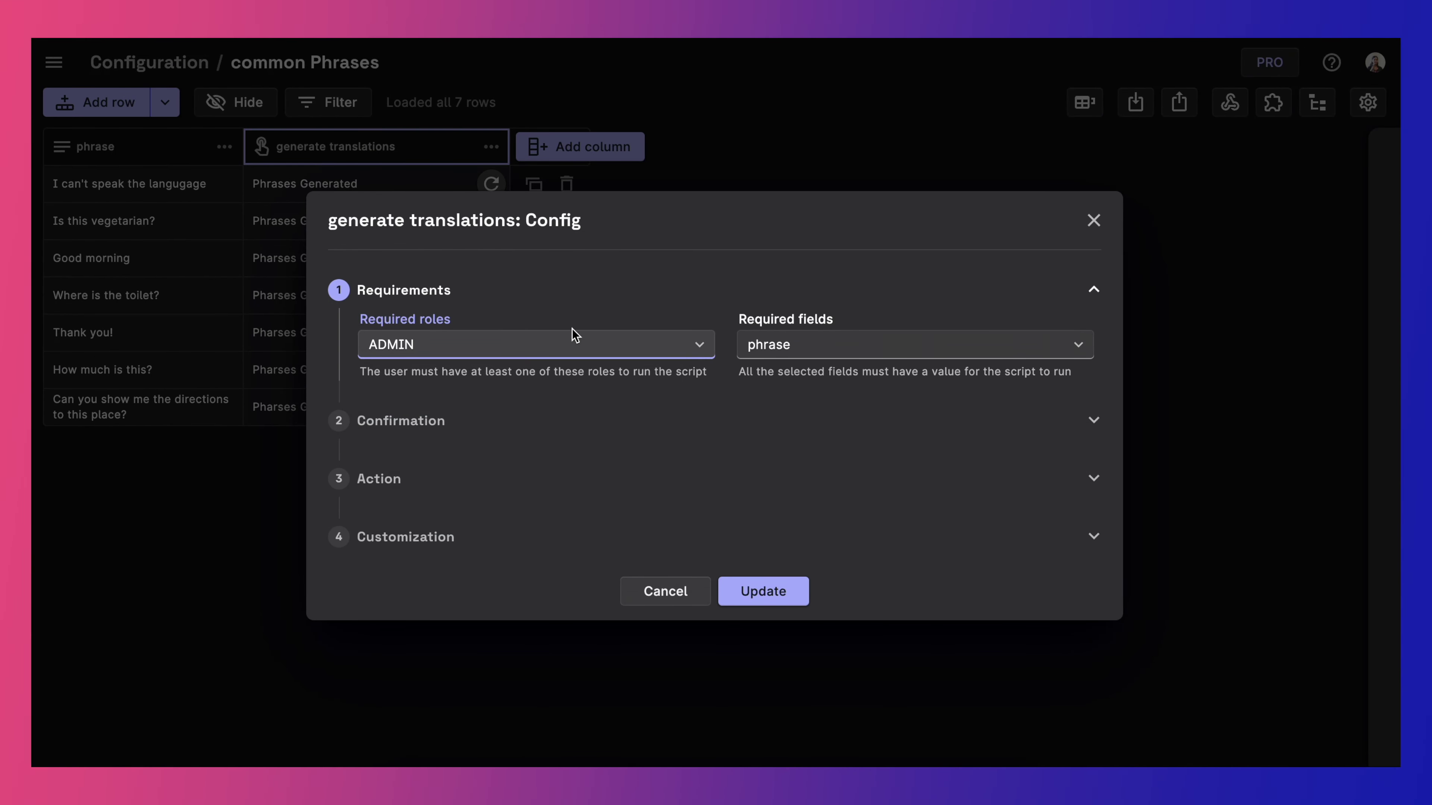
pyautogui.click(823, 353)
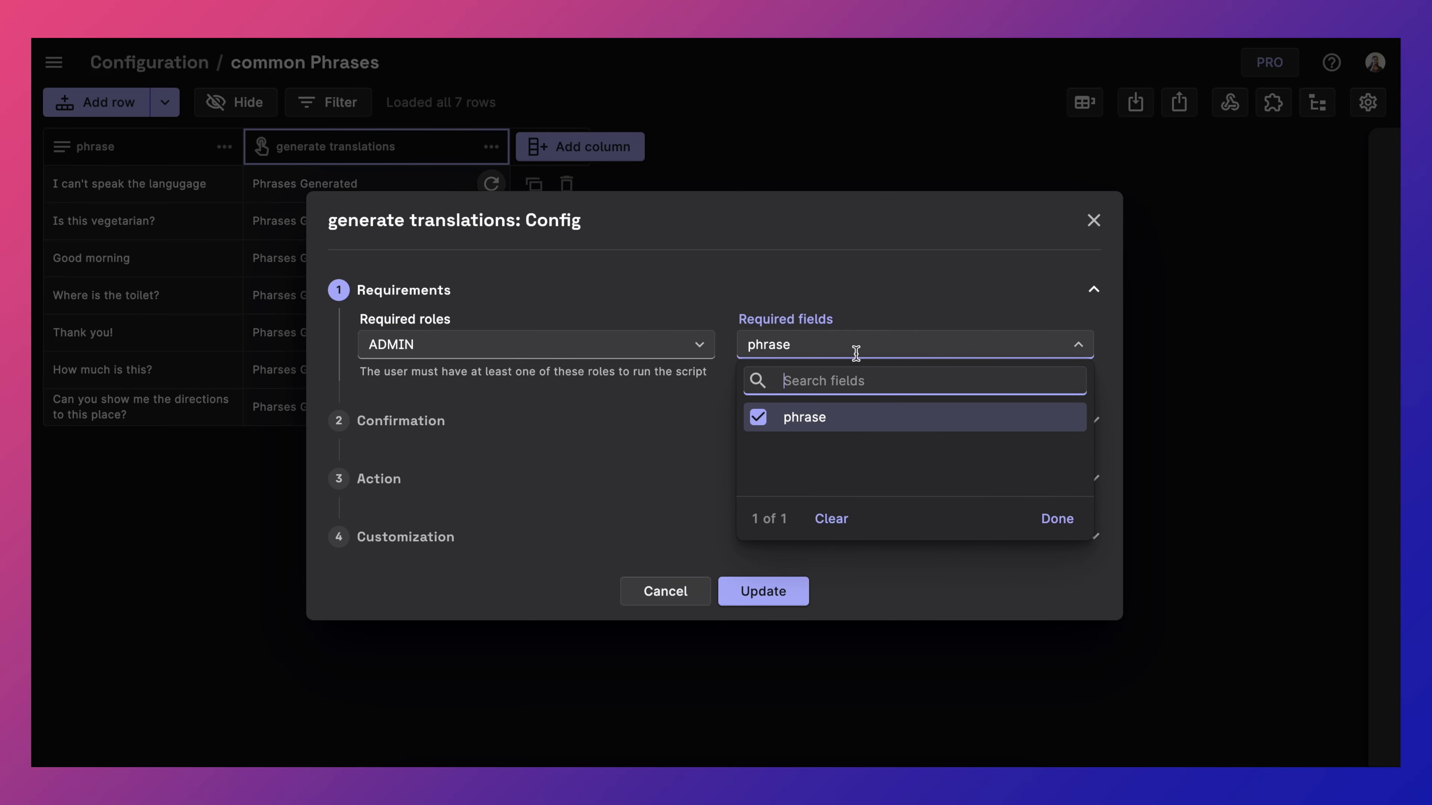
pyautogui.click(876, 309)
# Examine the generate translations column's confirmation options and action script, and close its configuration without saving
pyautogui.click(630, 425)
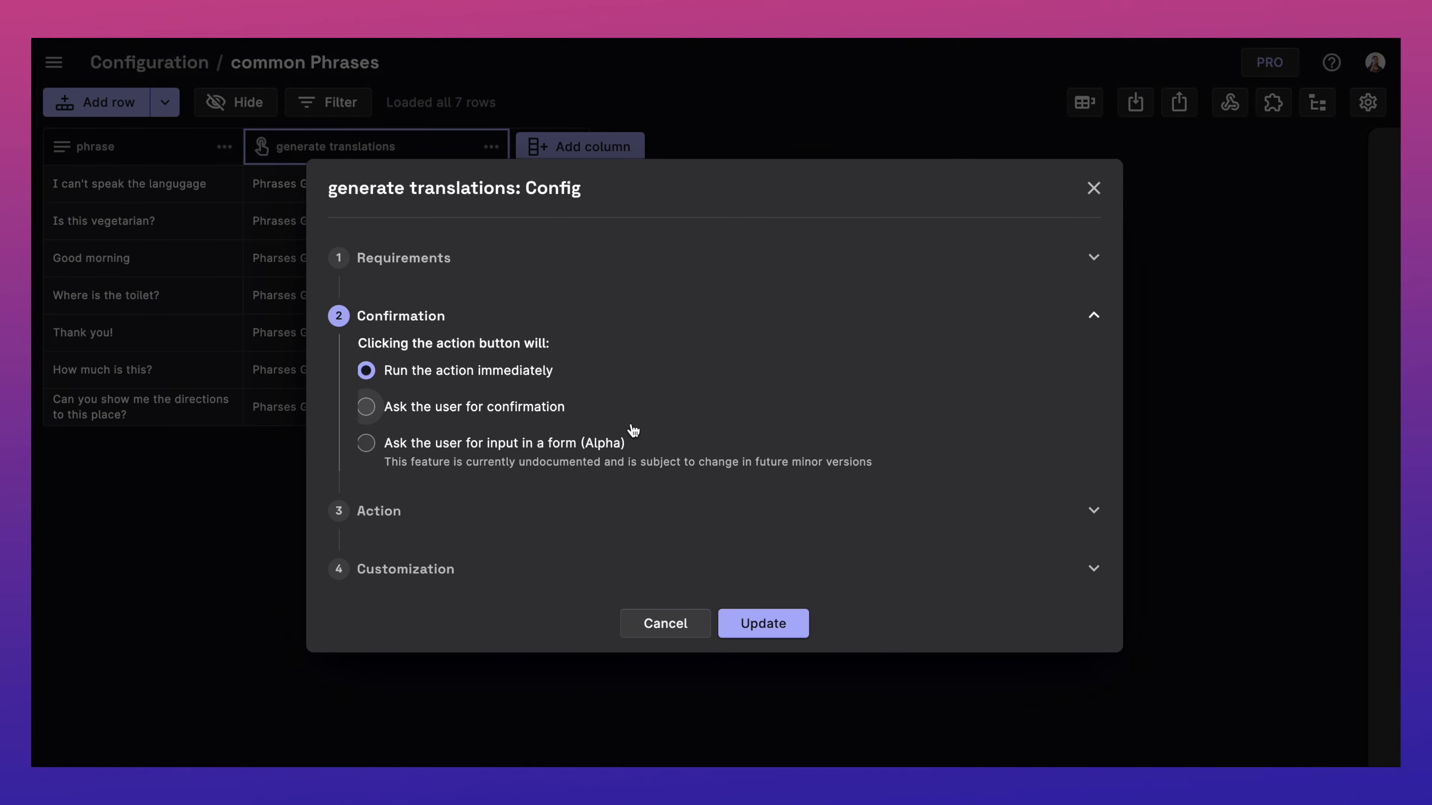
pyautogui.click(650, 524)
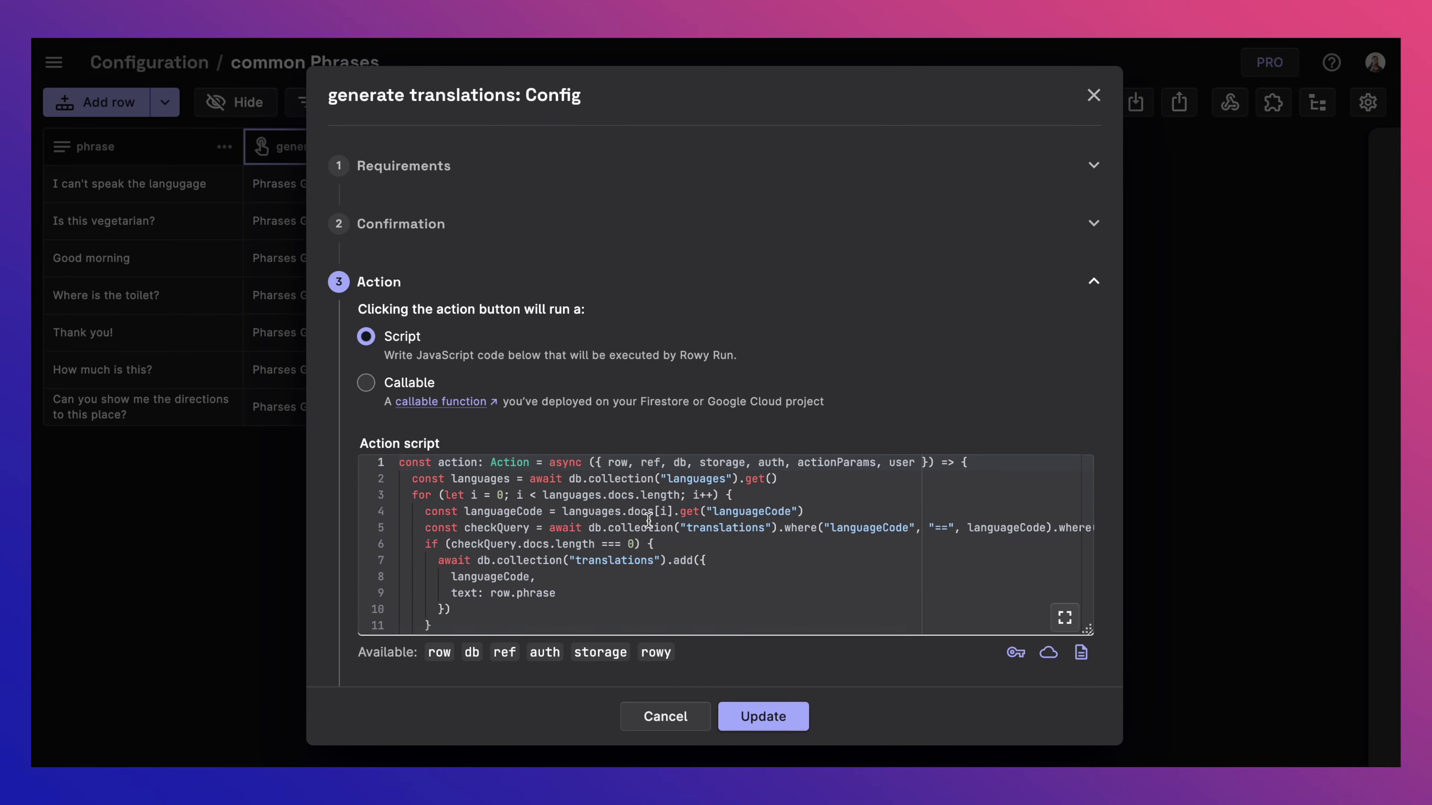
pyautogui.scroll(-2, 663, 543)
pyautogui.scroll(2, 664, 543)
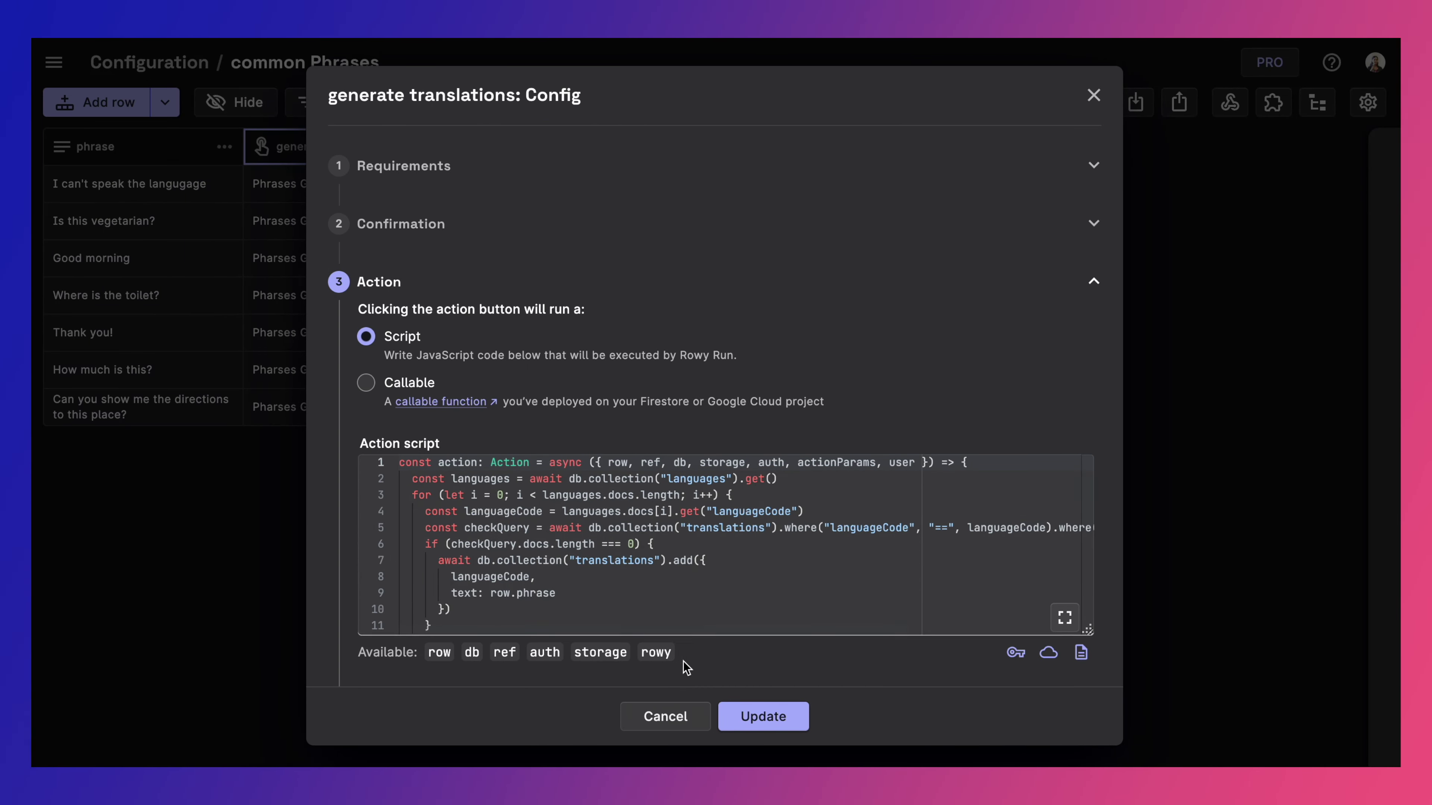
pyautogui.click(665, 716)
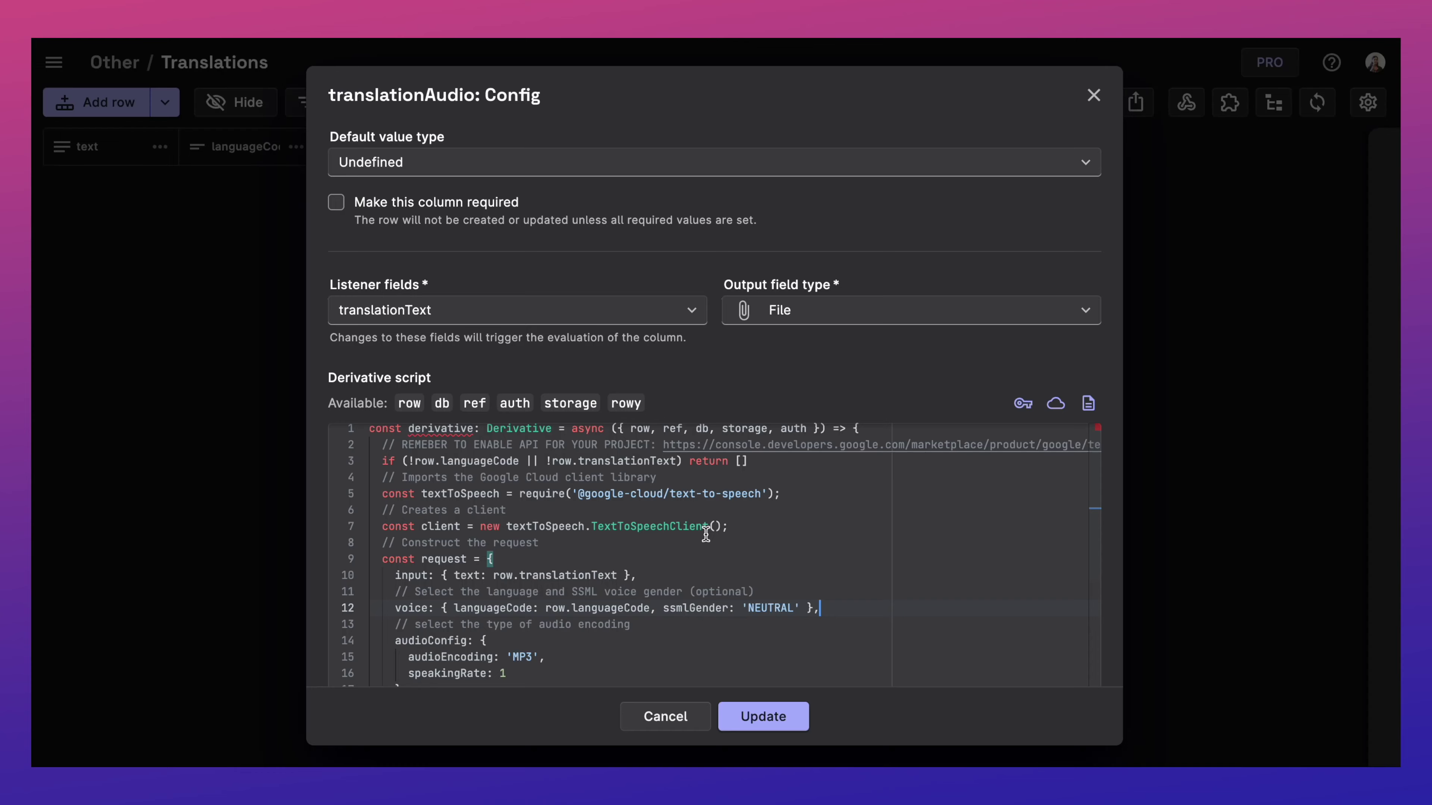
pyautogui.scroll(-2, 705, 533)
pyautogui.scroll(1, 706, 534)
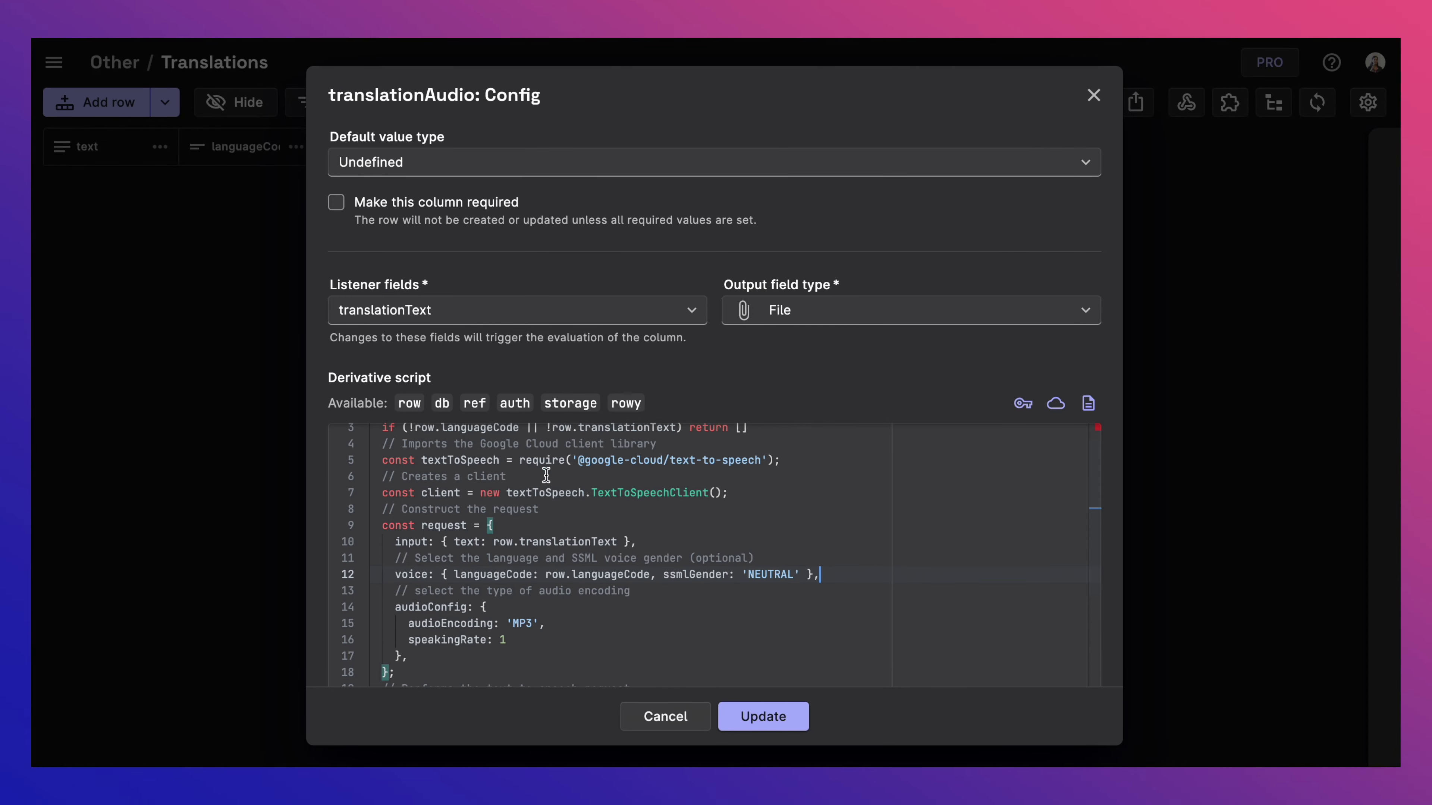
pyautogui.moveTo(519, 460); pyautogui.dragTo(802, 457)
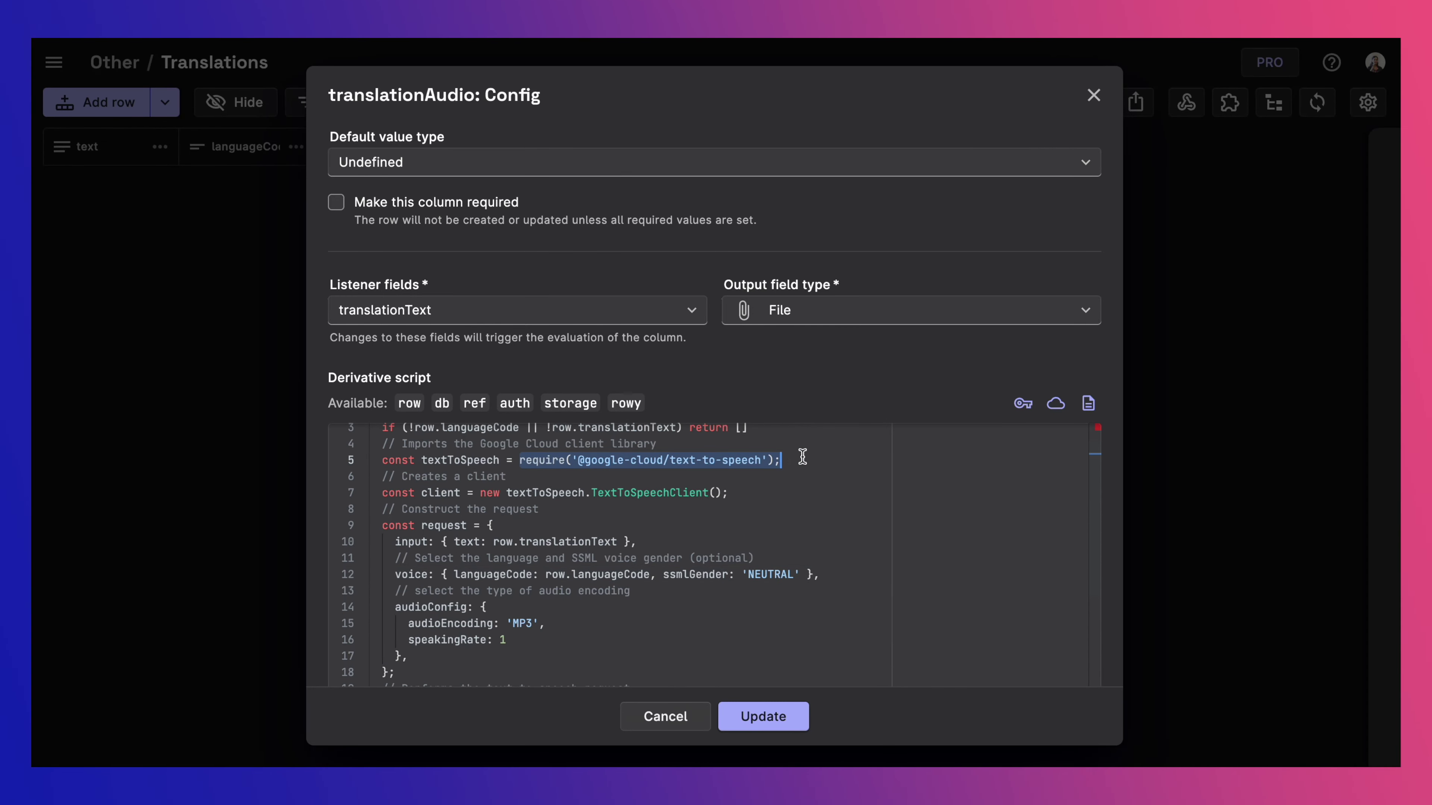
pyautogui.click(765, 715)
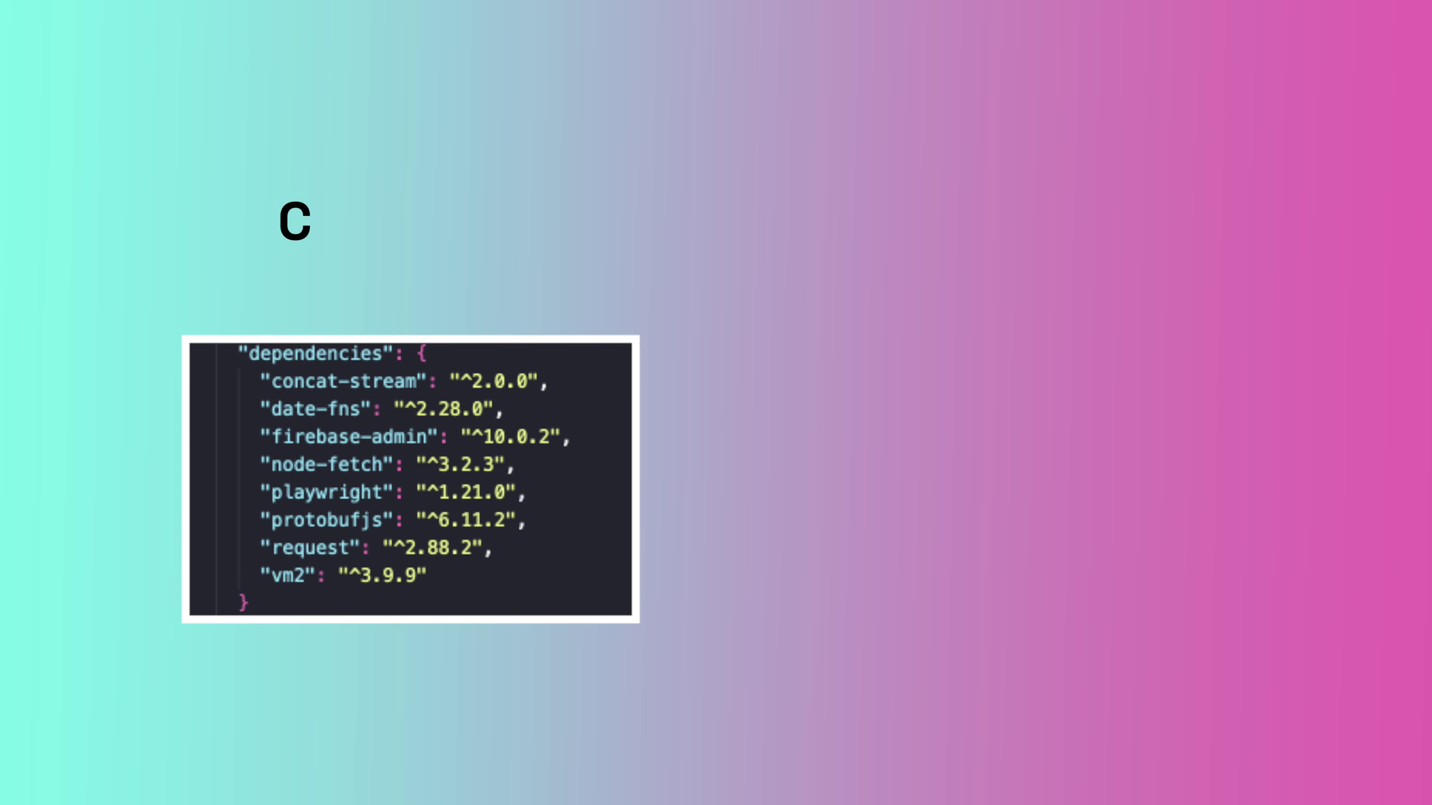